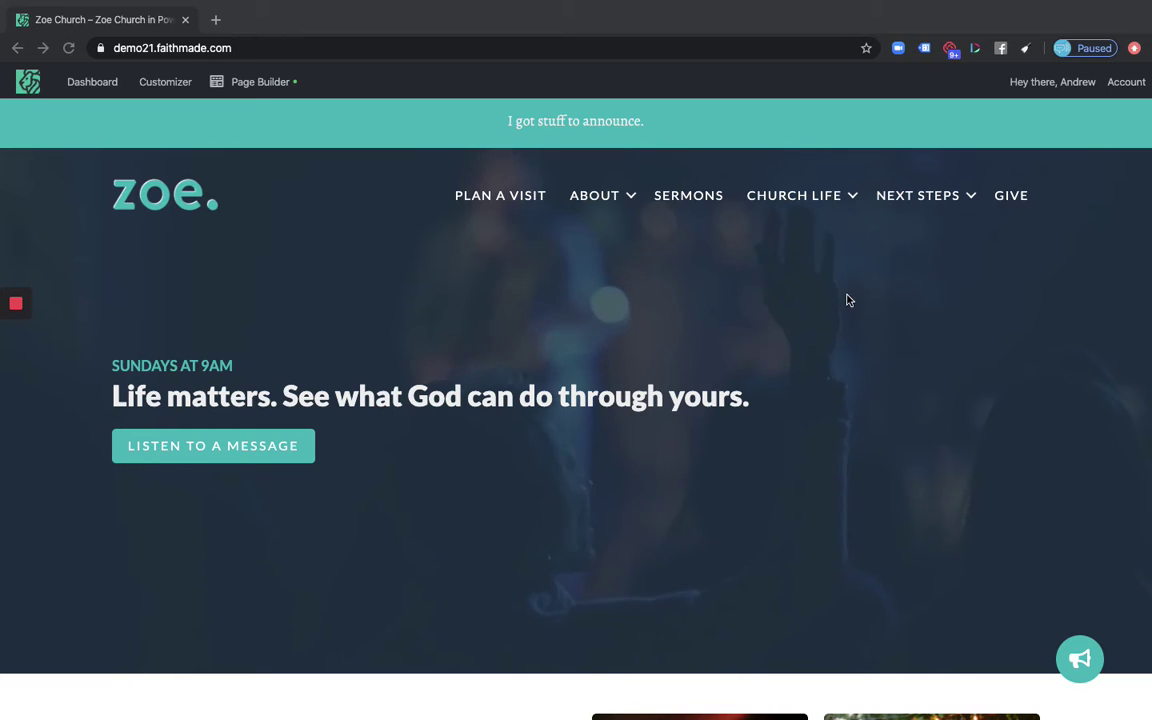
- Open the church website's Hub page listed under Church Life
click(848, 290)
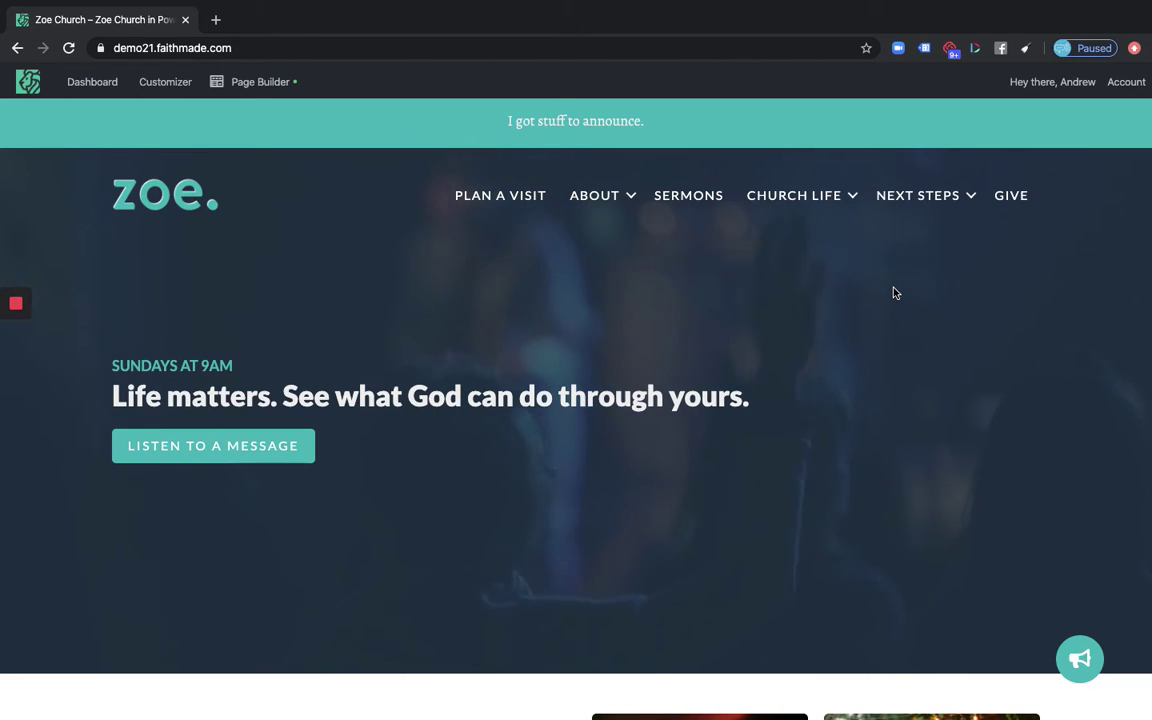
mouse_move(848, 200)
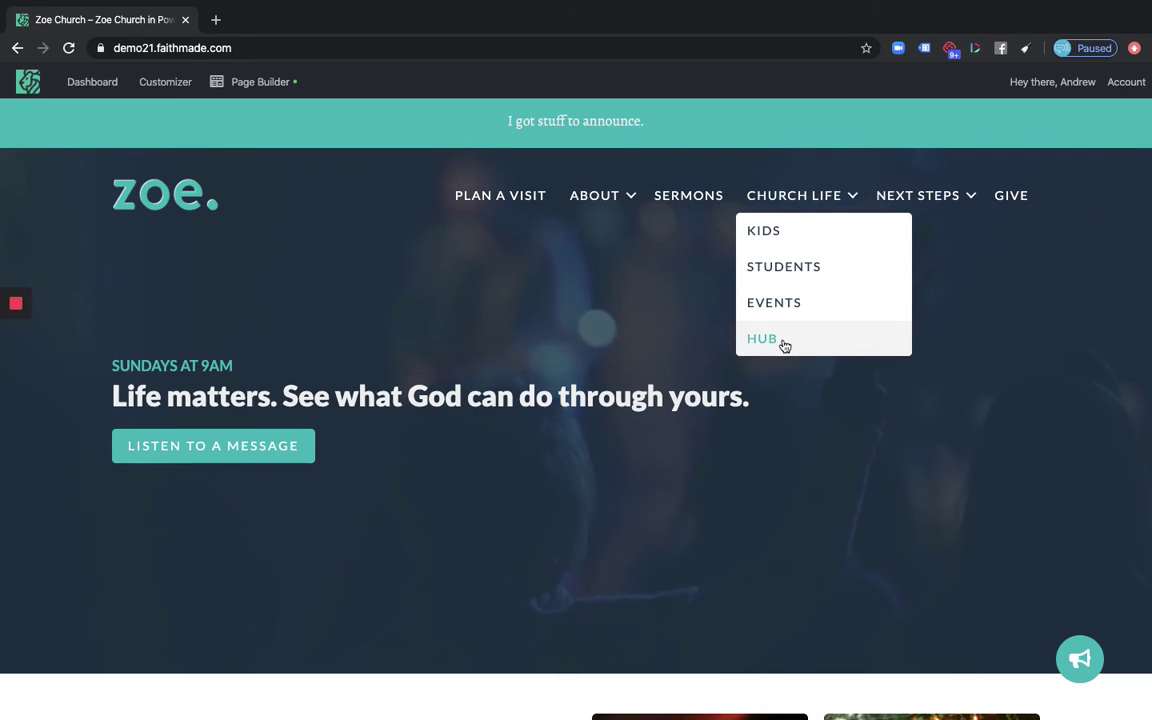
scroll(724, 425, down, 15)
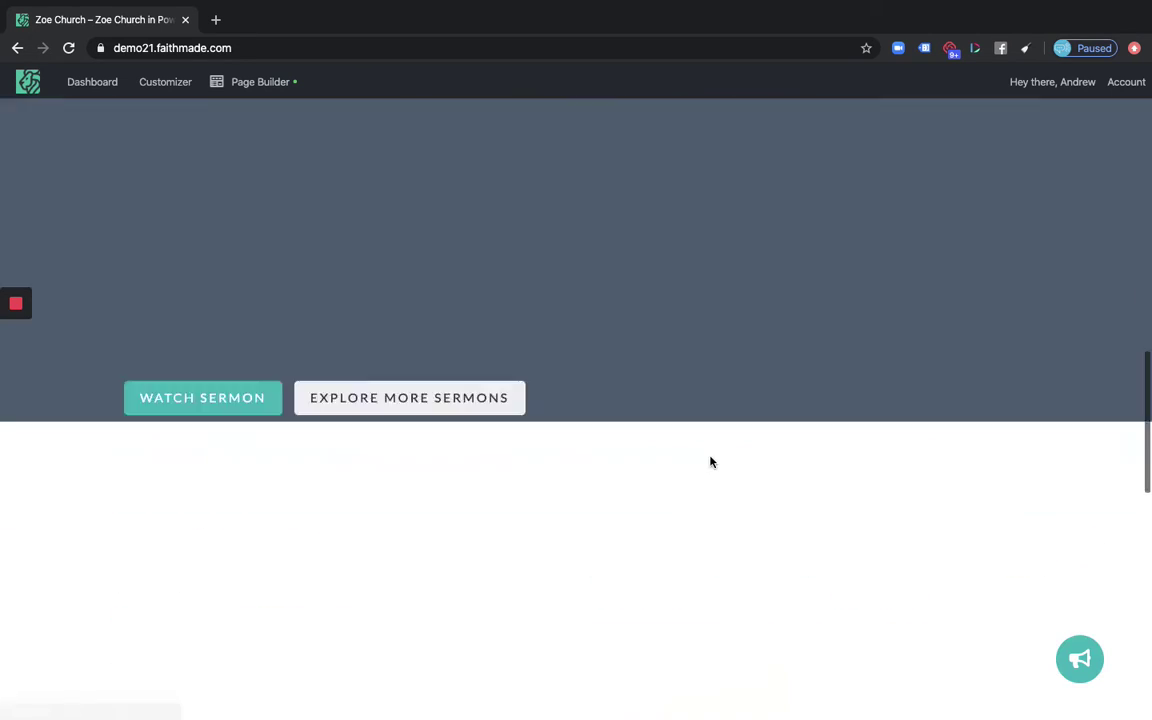
scroll(604, 359, up, 15)
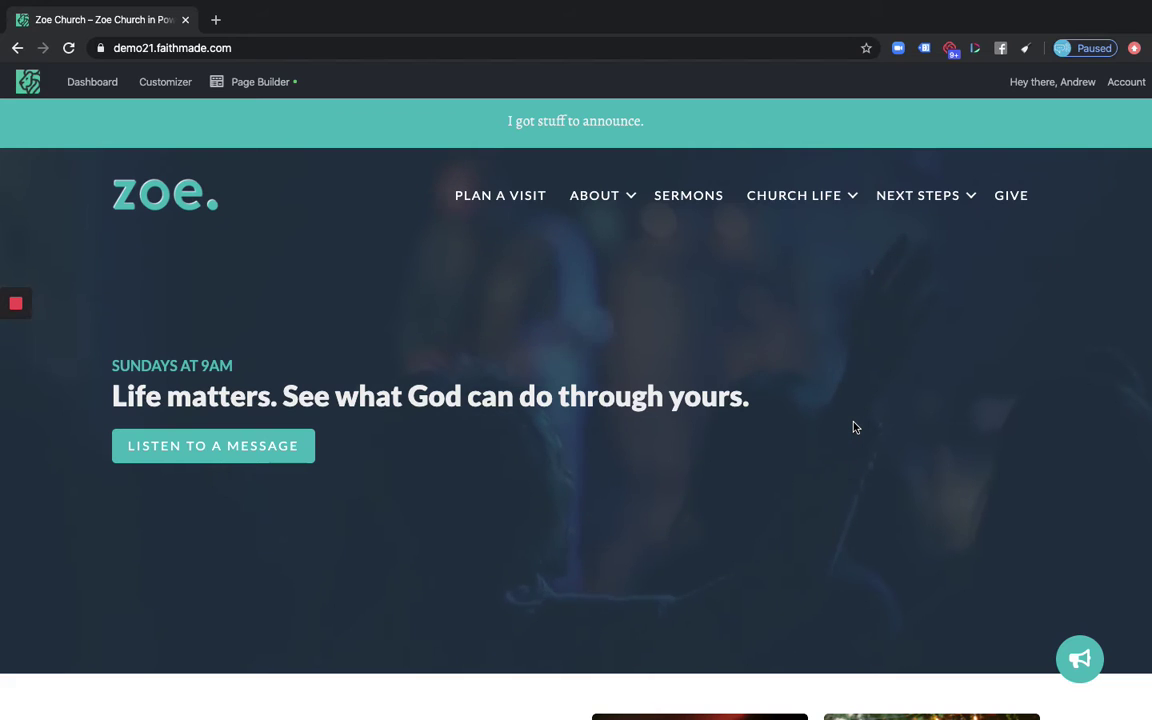
scroll(845, 415, up, 1)
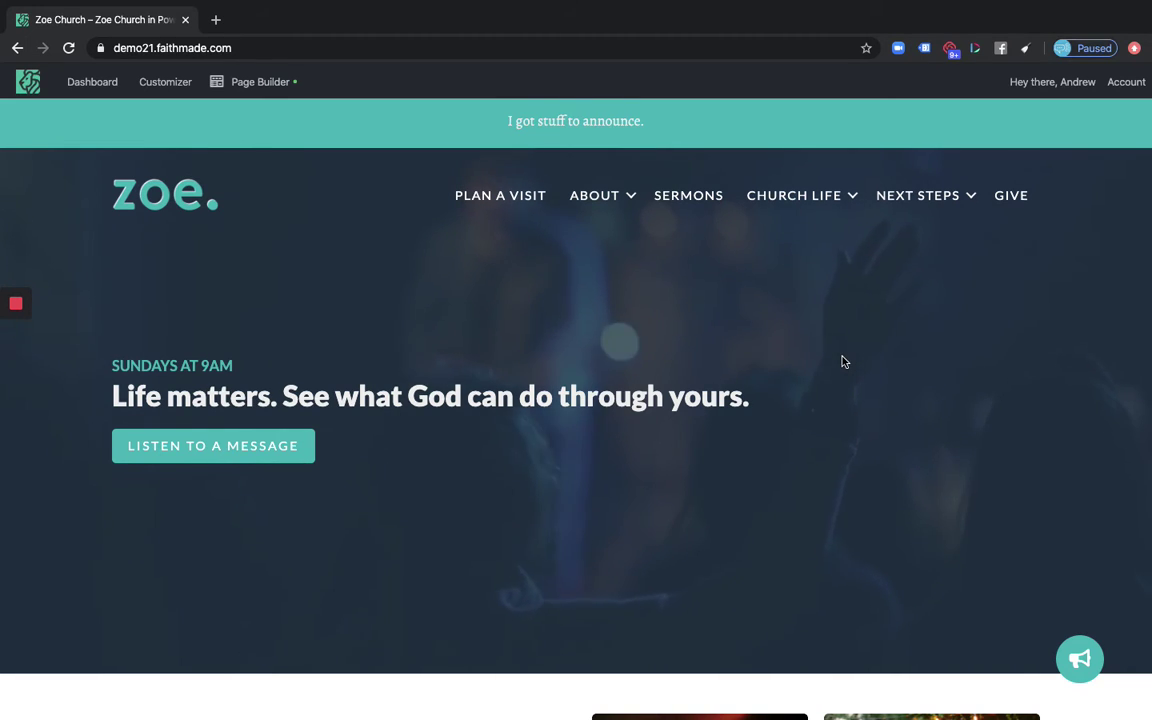
scroll(843, 361, down, 1)
mouse_move(795, 195)
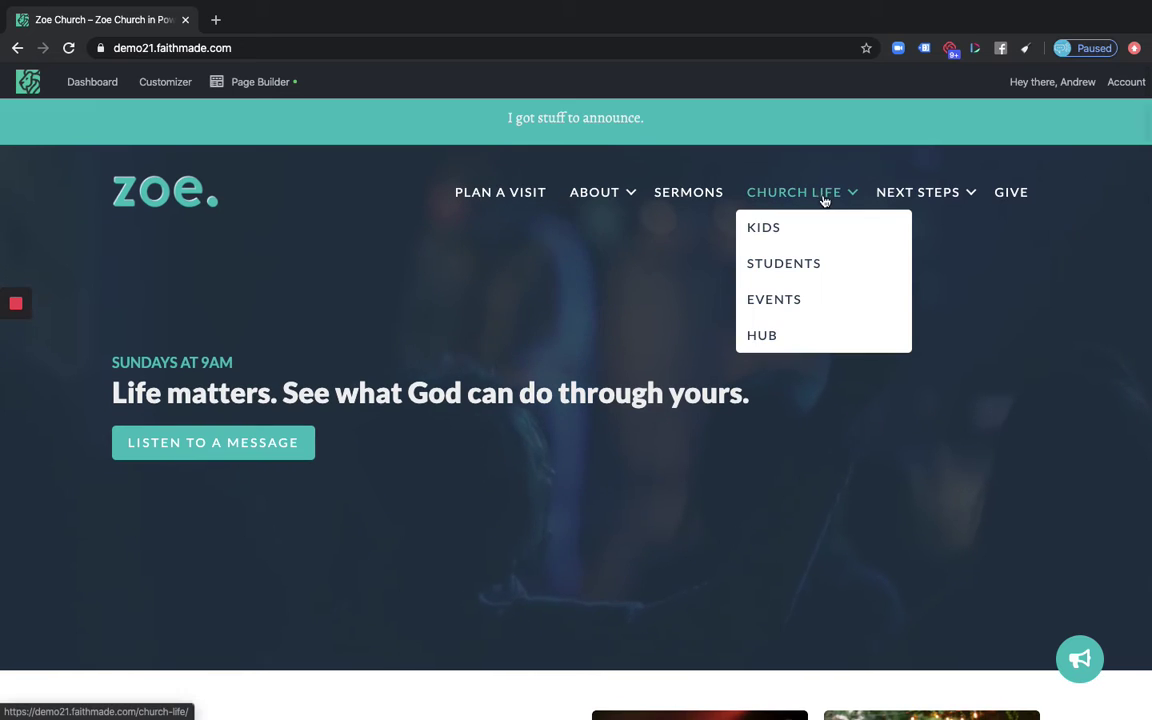
click(799, 341)
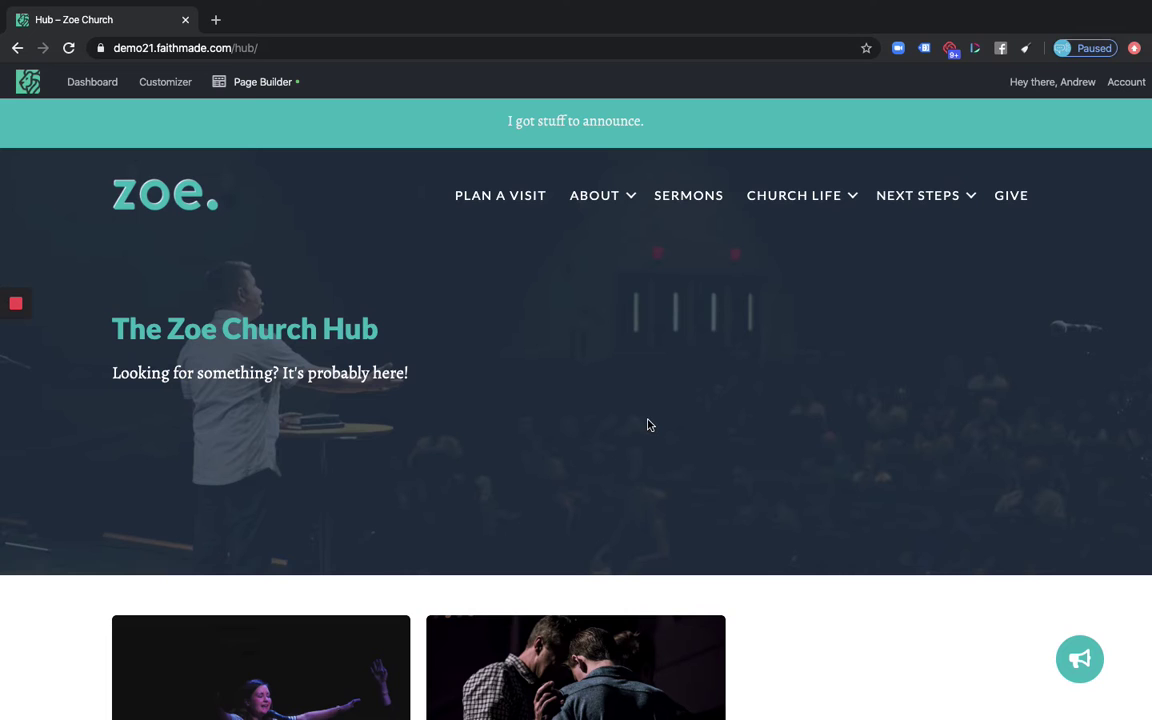
- Look over the Hub page's header and highlight the hub portion of its web address
scroll(647, 425, down, 2)
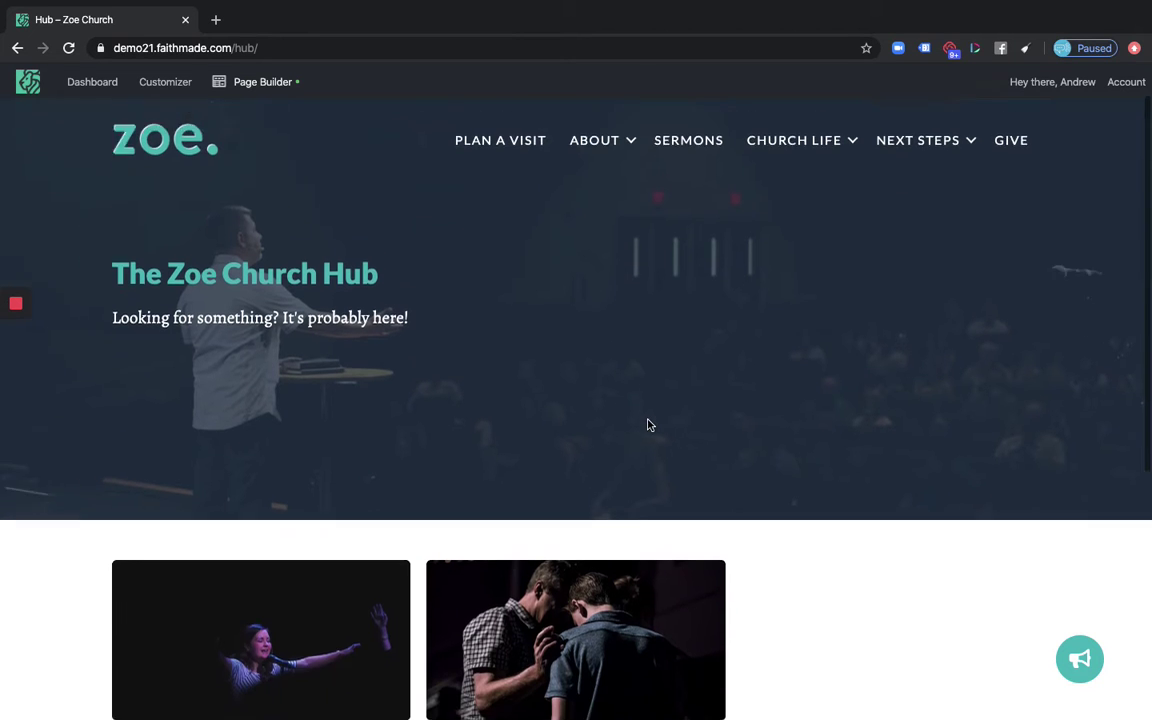
scroll(757, 446, up, 2)
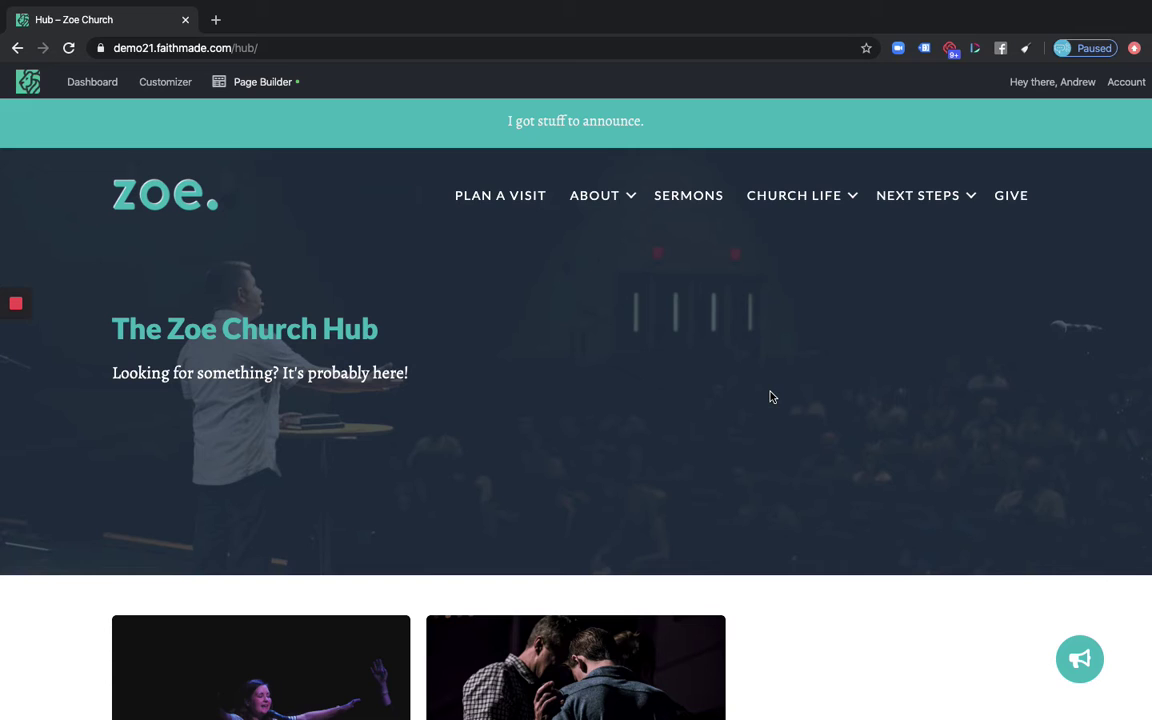
click(275, 47)
drag(275, 47, 194, 47)
click(545, 404)
- Examine the Hub page from header to footer, including the Worship Night and Lead a Group cards
scroll(787, 521, down, 2)
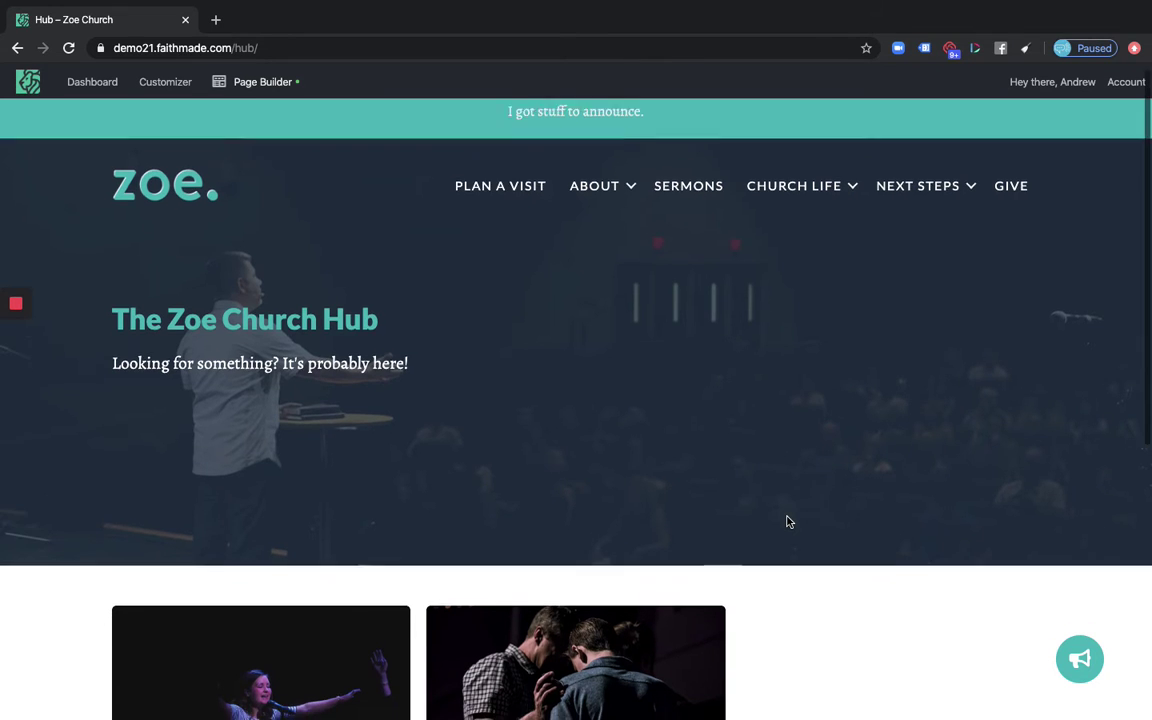
scroll(787, 521, up, 1)
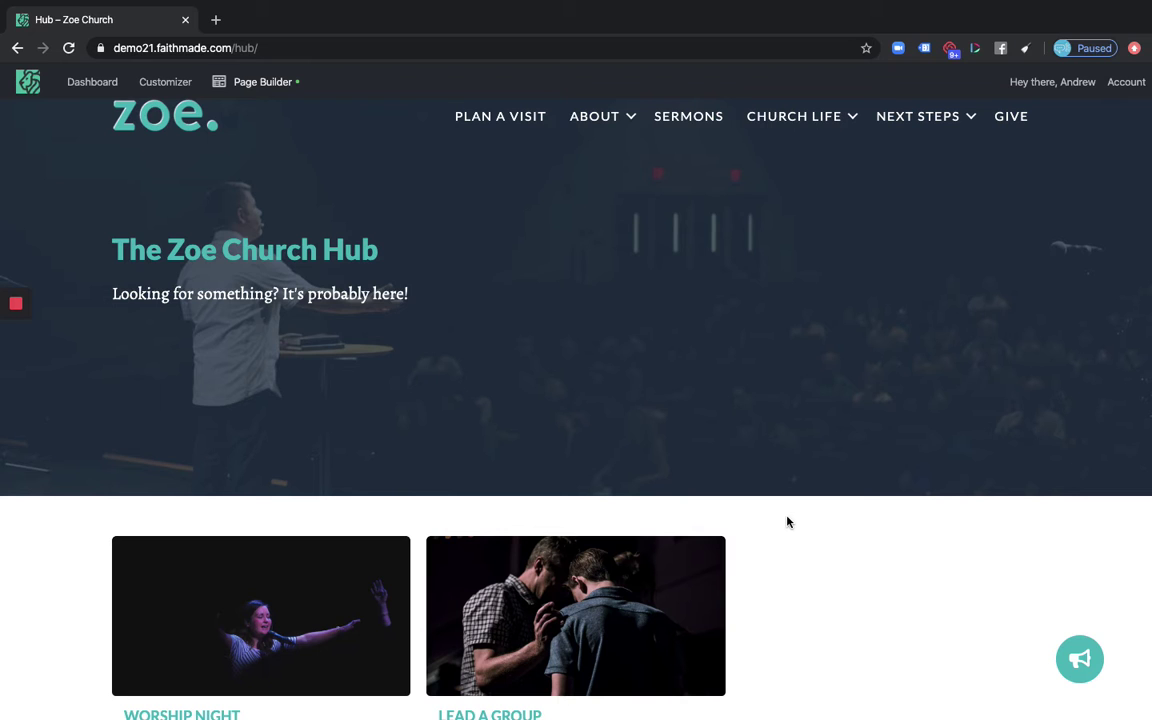
scroll(787, 520, down, 2)
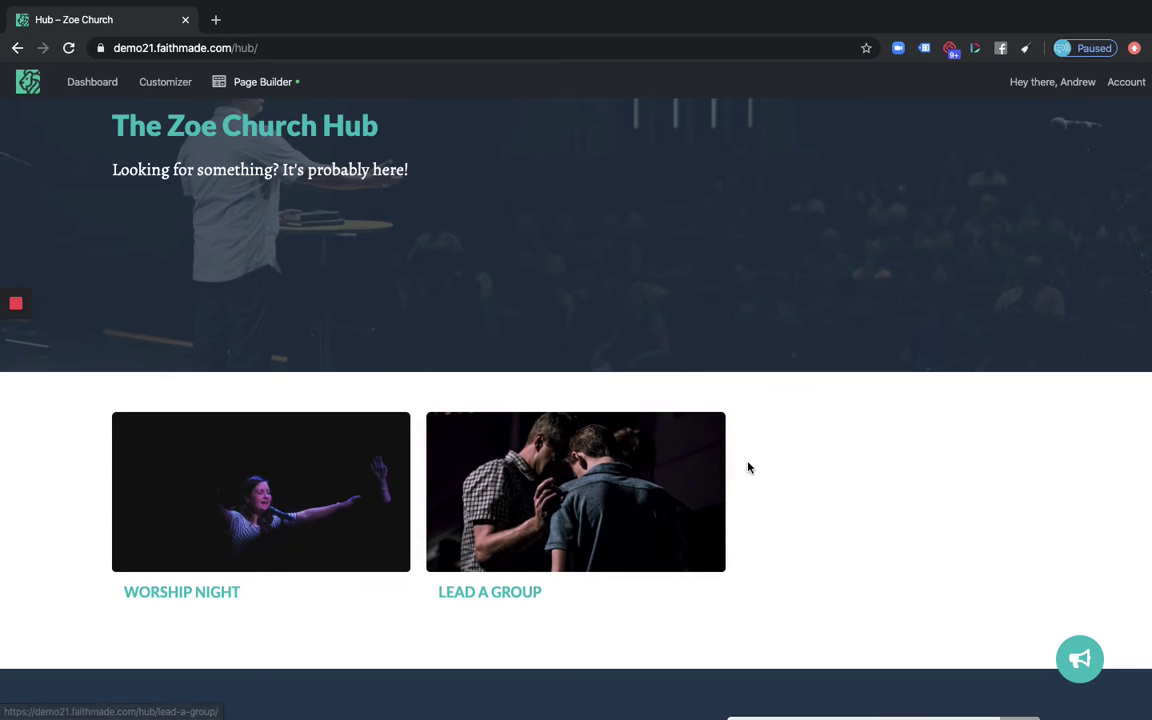
scroll(748, 467, down, 2)
scroll(748, 467, up, 4)
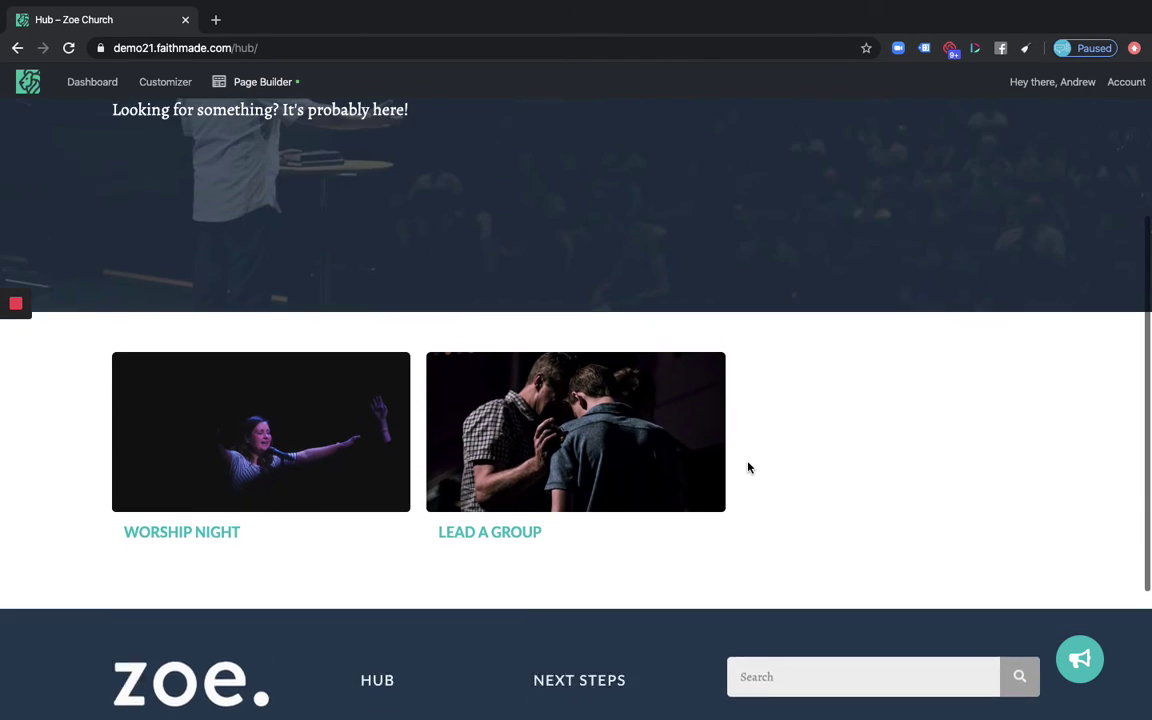
scroll(748, 467, up, 2)
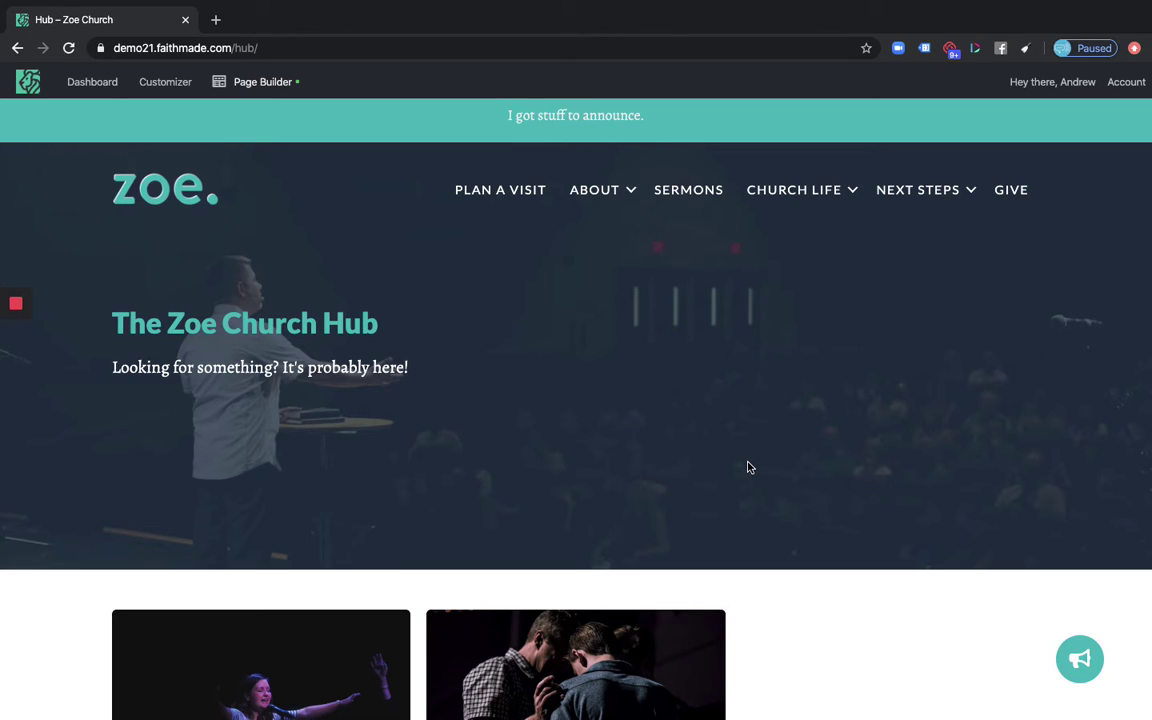
scroll(749, 467, down, 4)
scroll(749, 467, up, 4)
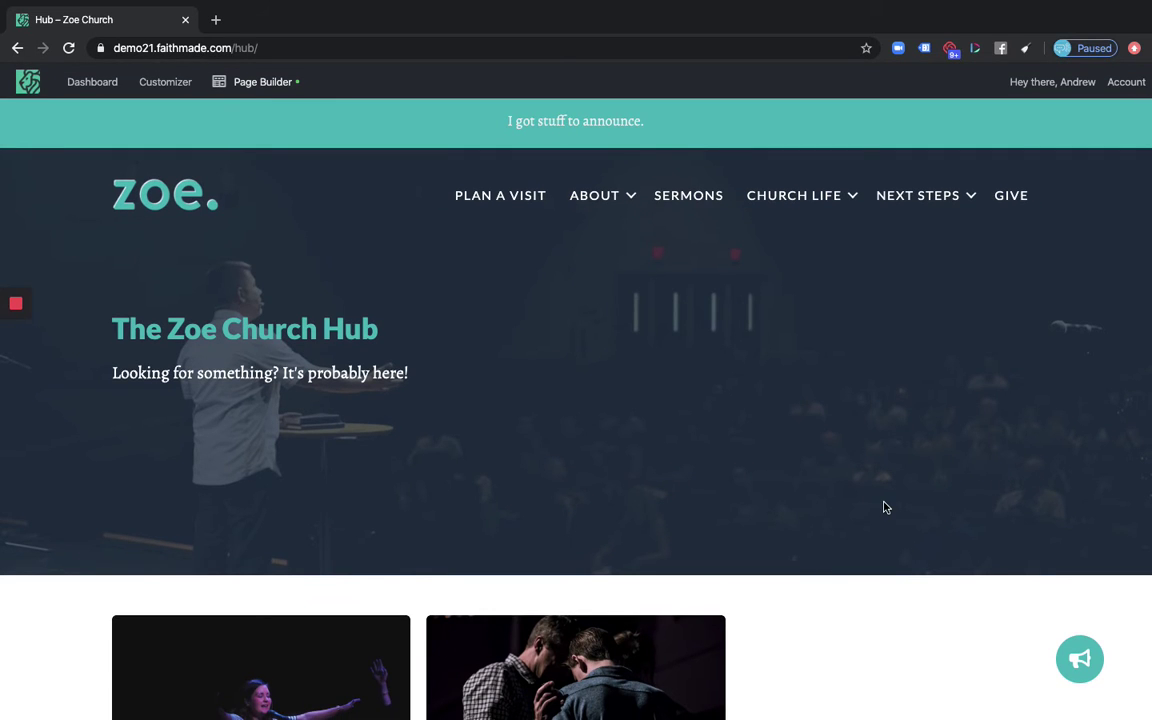
scroll(882, 510, down, 3)
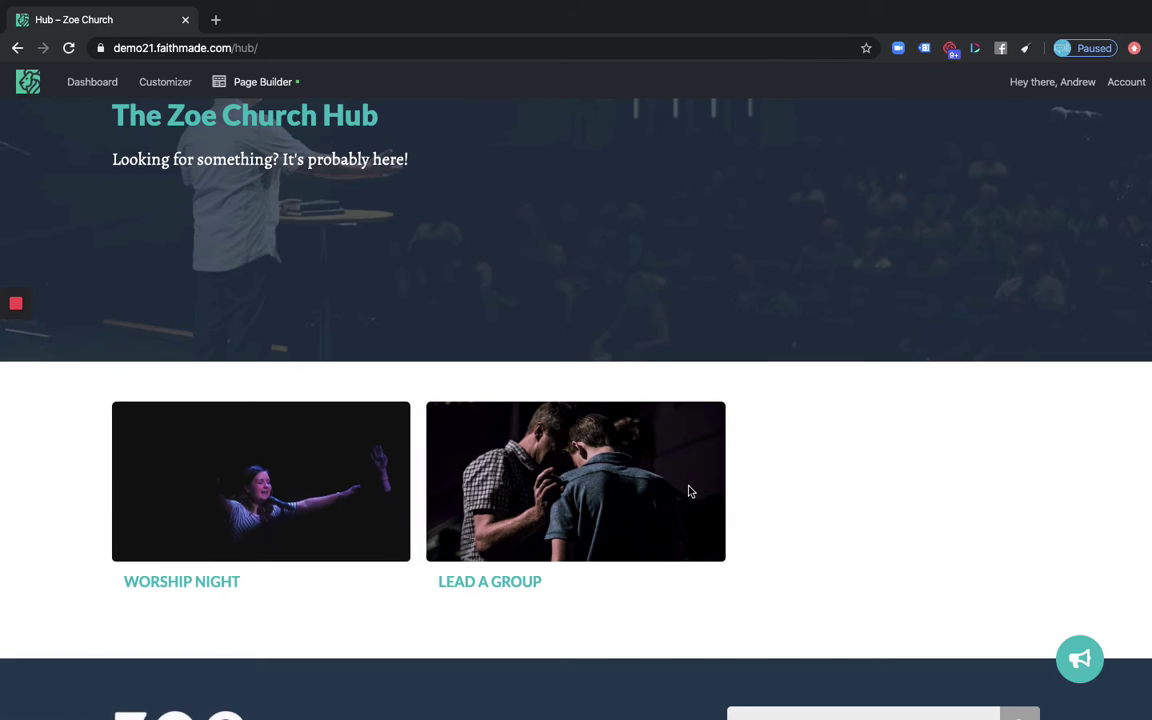
scroll(864, 473, down, 2)
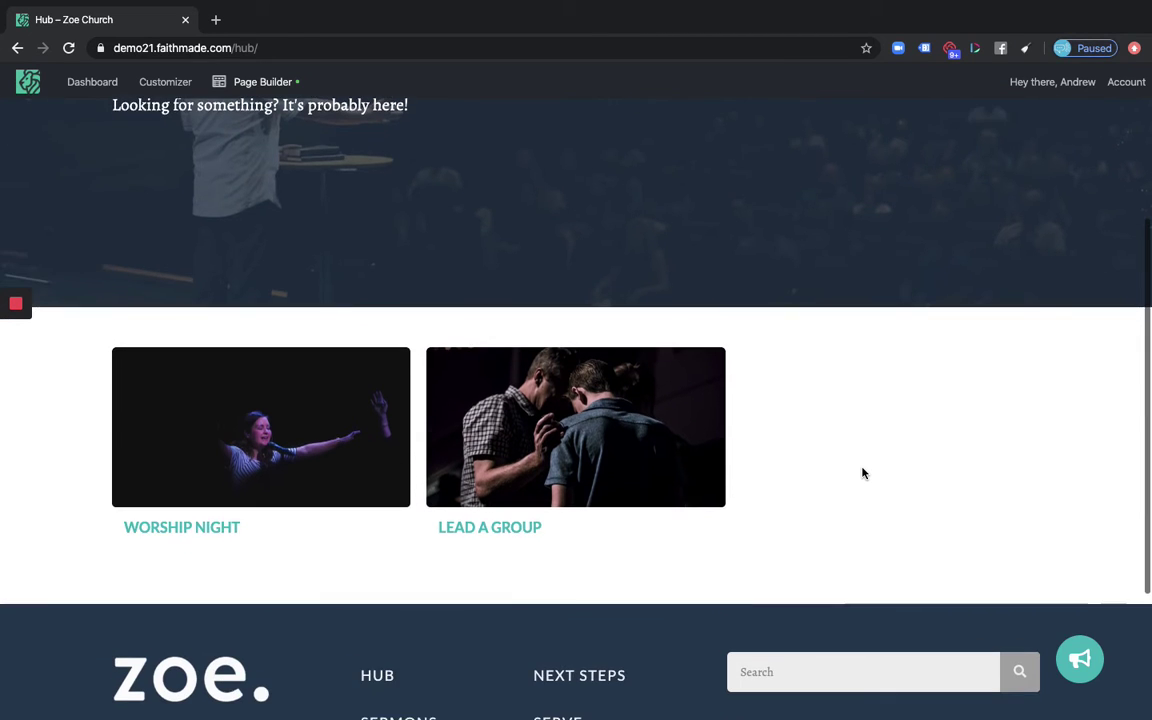
scroll(800, 393, down, 1)
scroll(800, 393, up, 5)
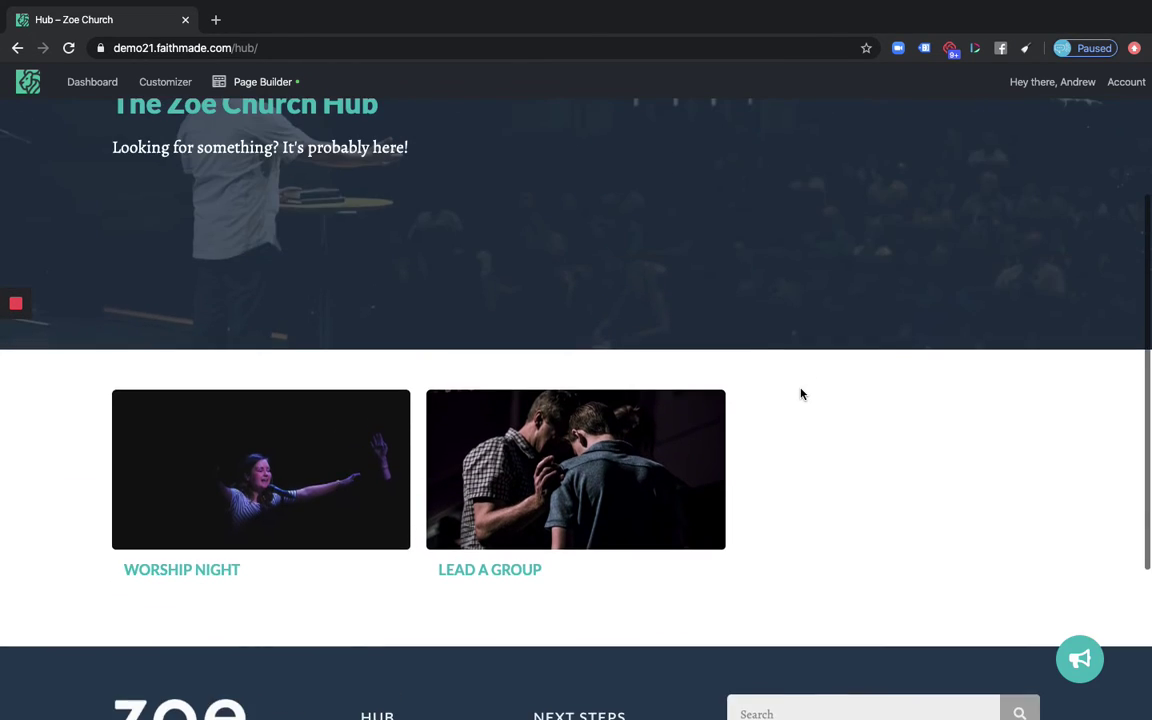
scroll(802, 394, up, 1)
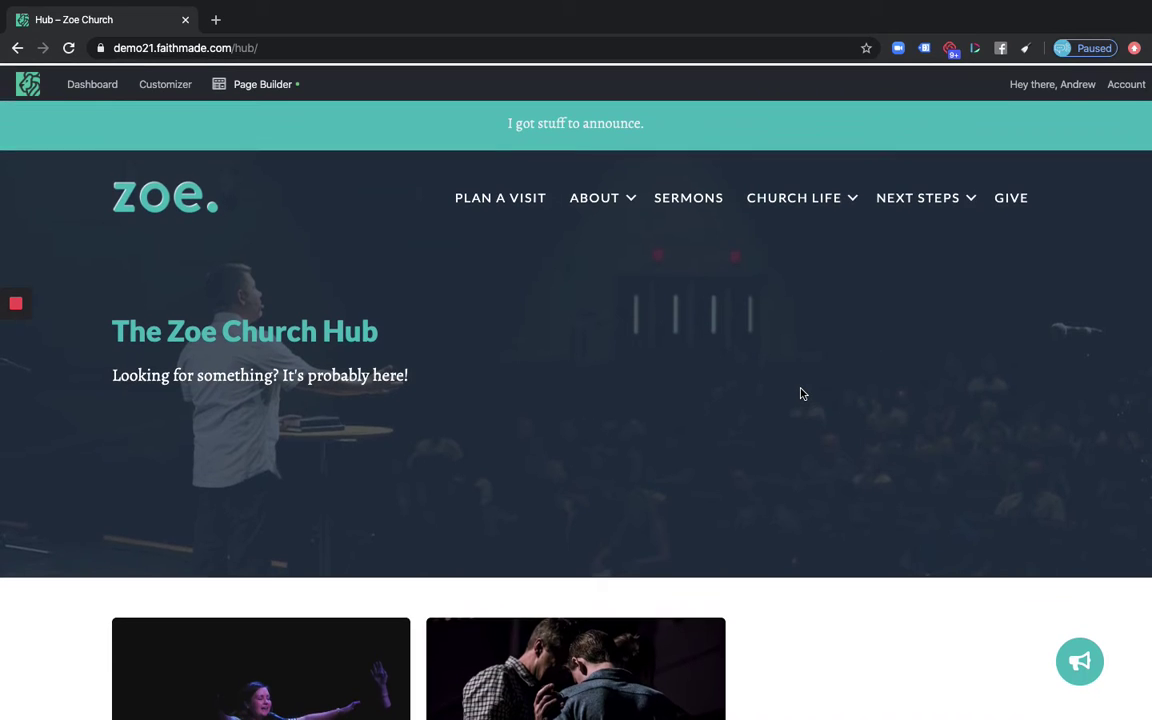
scroll(922, 364, down, 2)
scroll(920, 363, up, 2)
- Open the Lead a Group card and look through its application form
scroll(860, 390, down, 6)
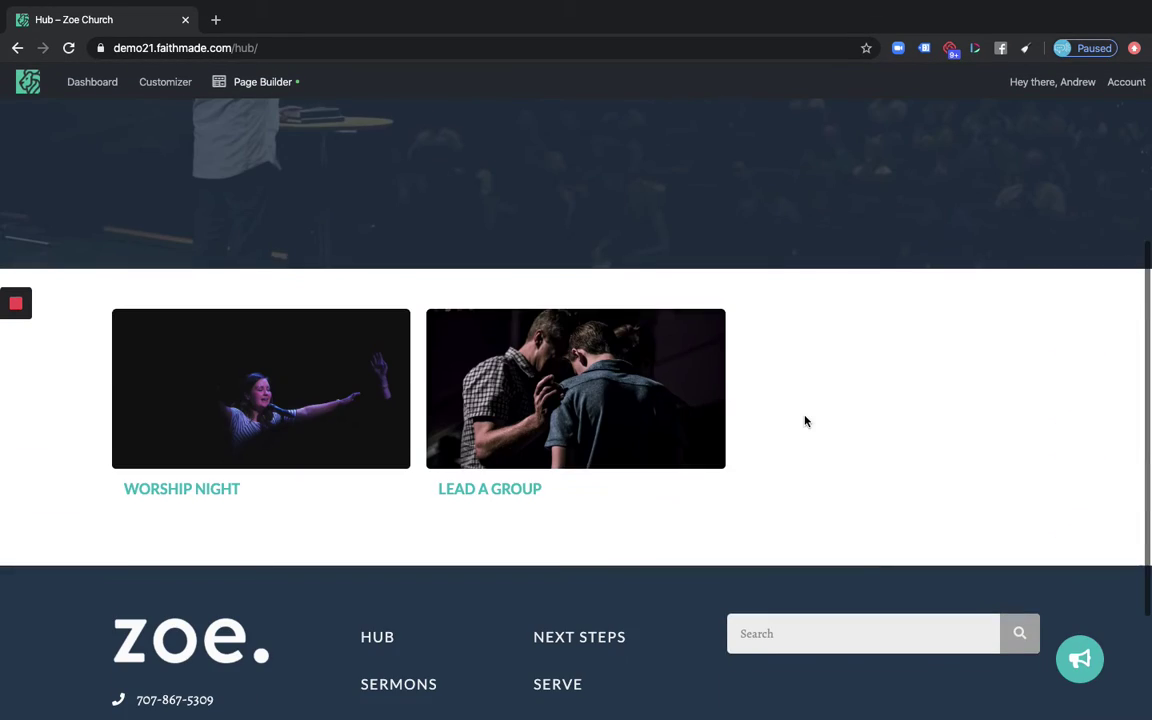
click(609, 399)
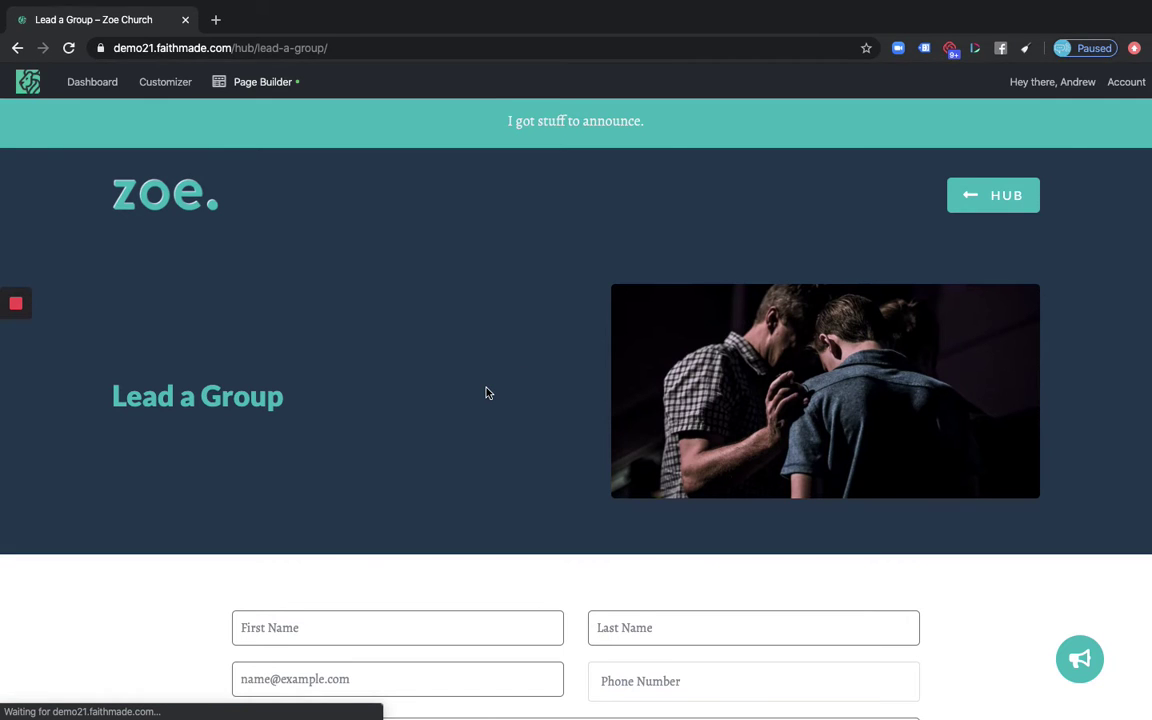
scroll(486, 391, down, 5)
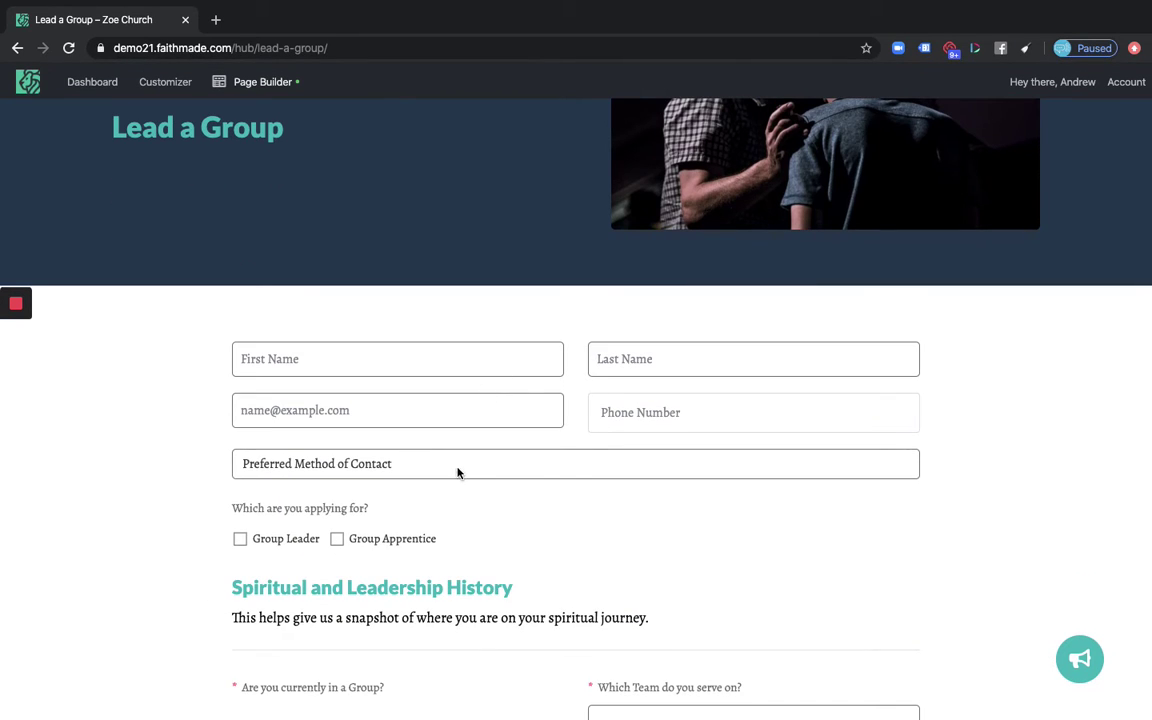
click(458, 472)
scroll(818, 594, up, 5)
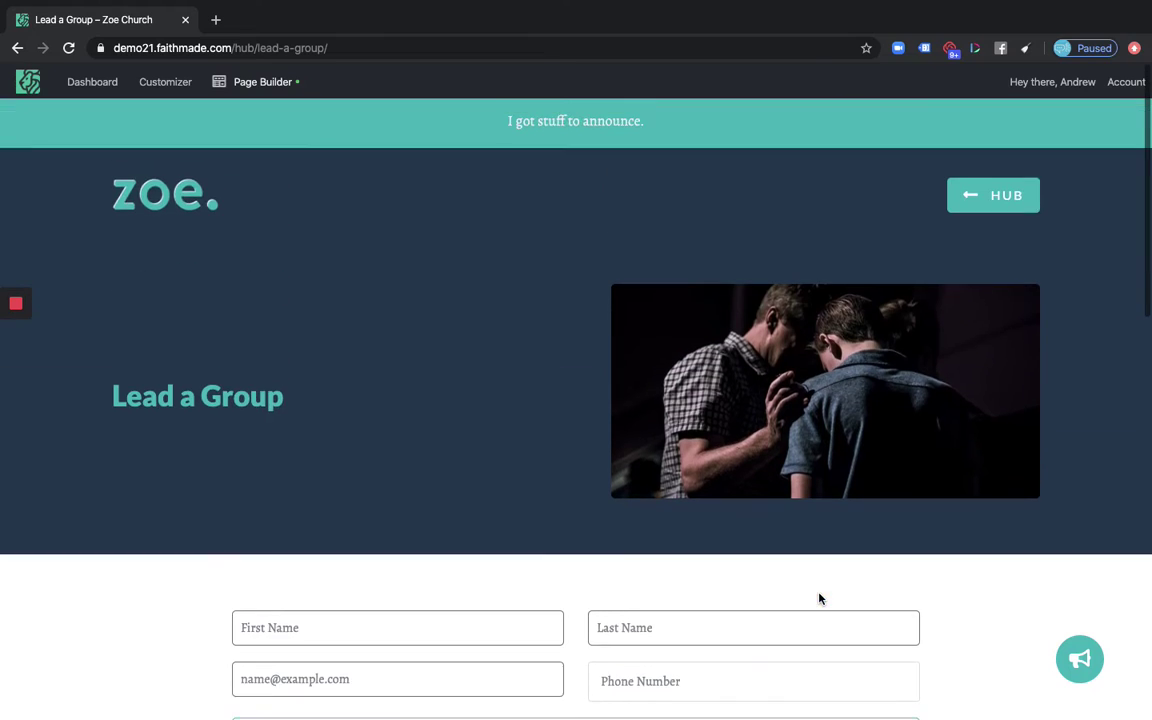
- Return to the Hub page and open the Worship Night card
click(992, 206)
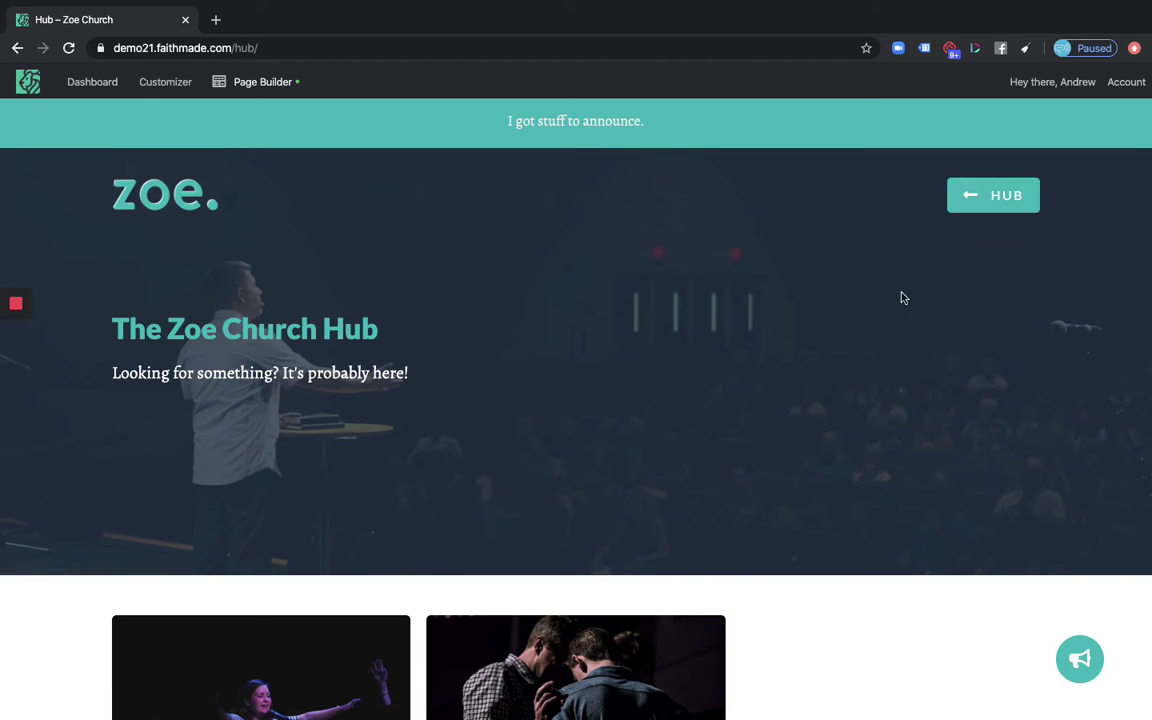
scroll(856, 455, down, 1)
scroll(856, 455, up, 1)
scroll(818, 604, down, 3)
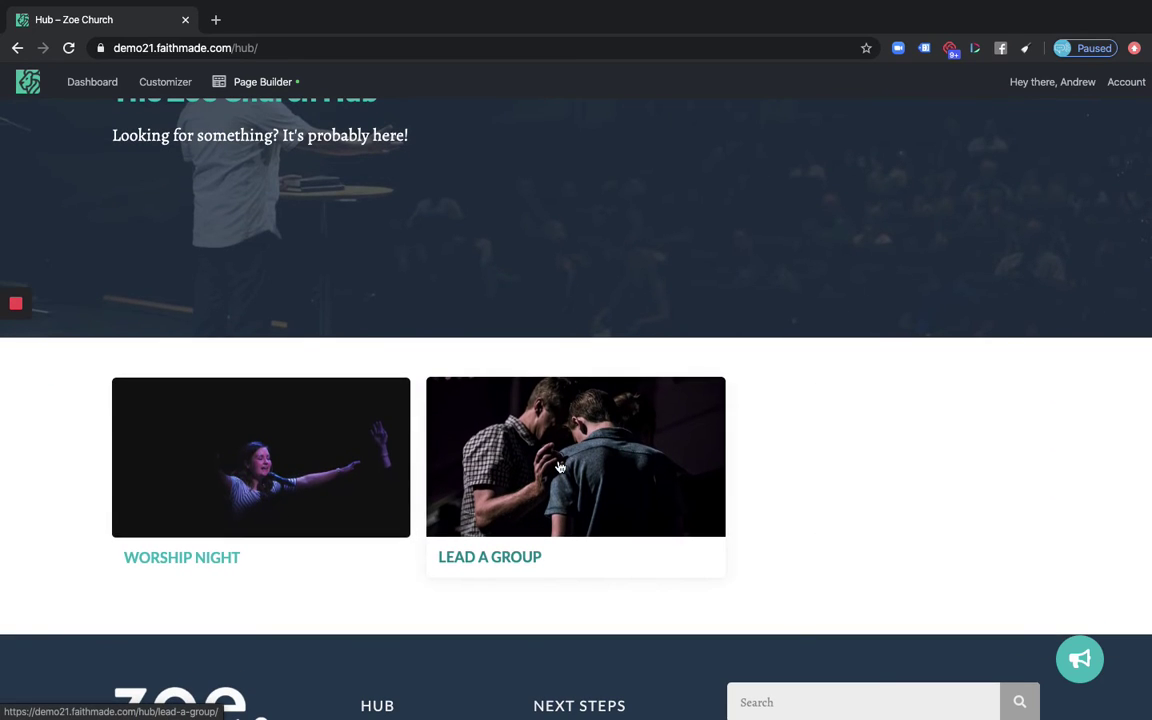
click(278, 428)
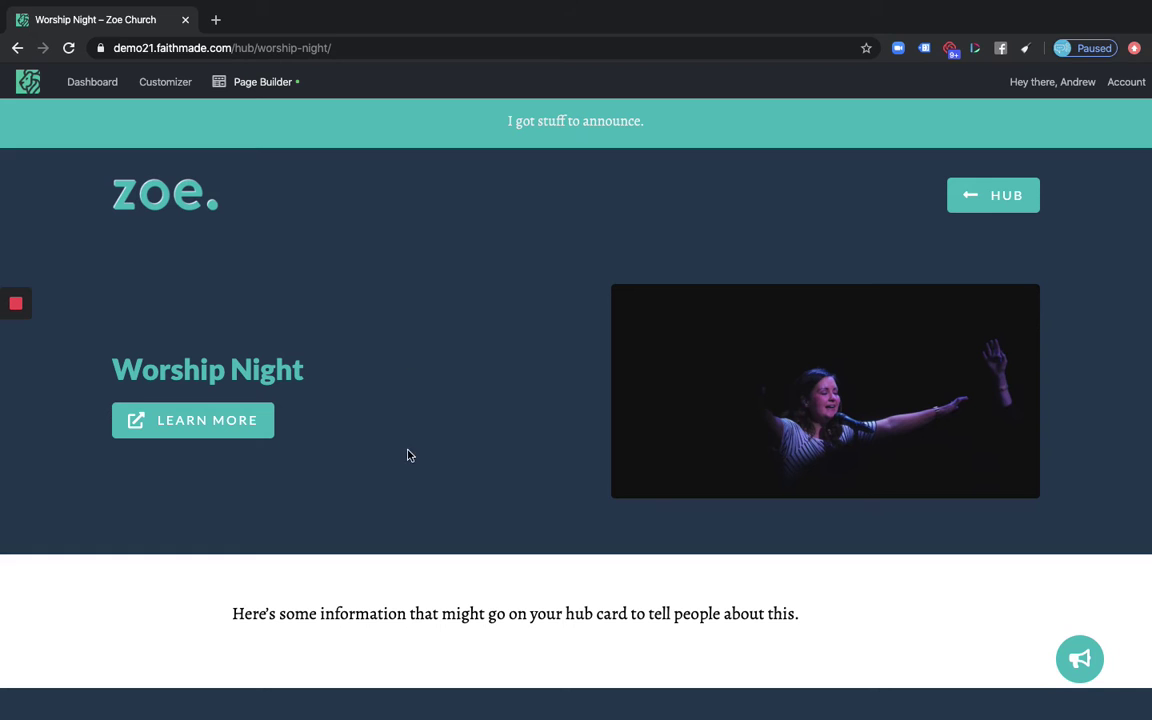
- Follow the Worship Night card's Learn More link to the Events page and go back to the Hub page
click(161, 419)
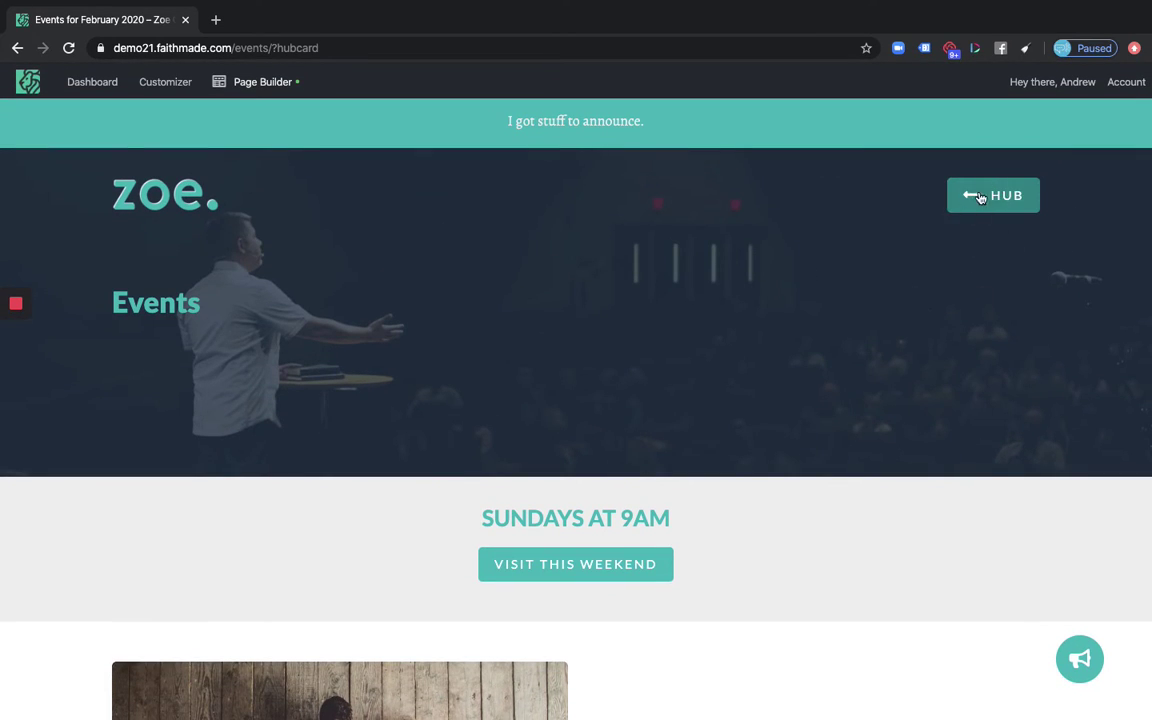
click(980, 195)
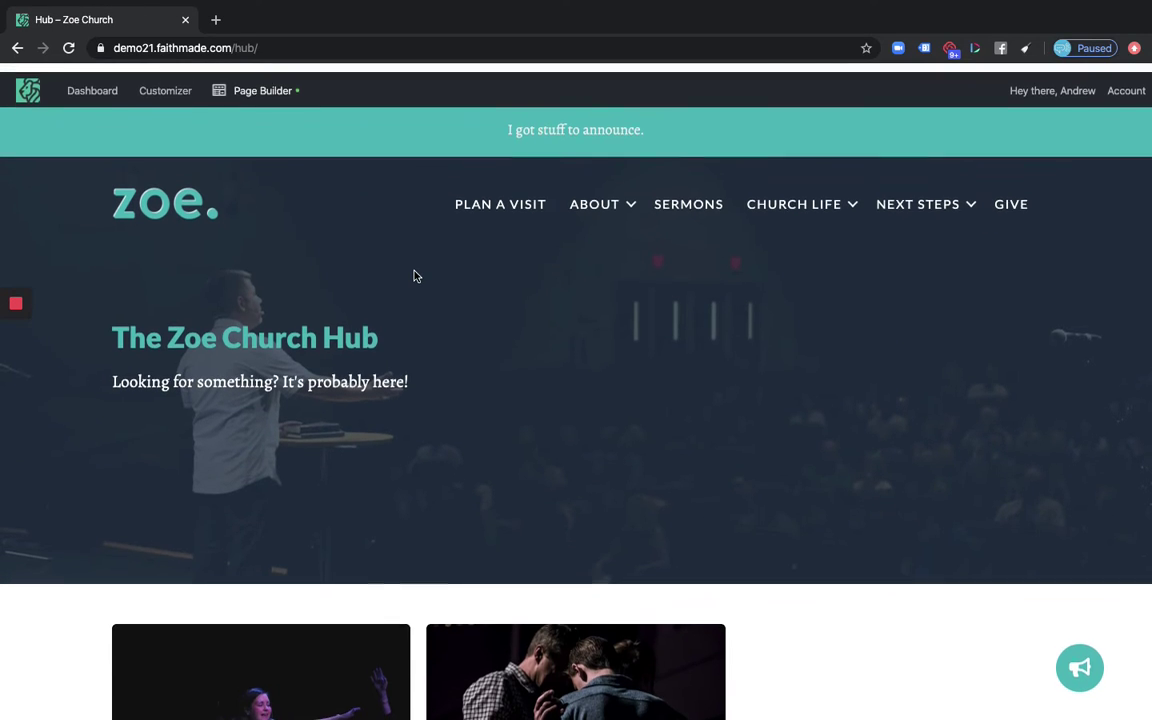
scroll(489, 419, down, 2)
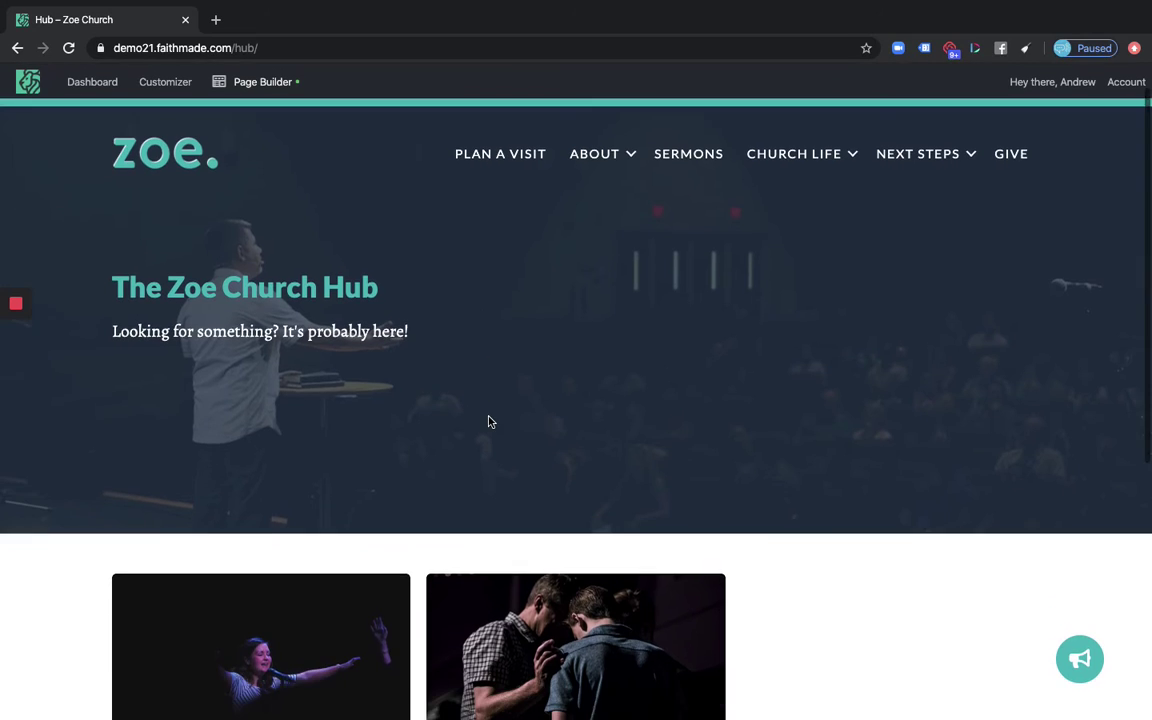
scroll(428, 330, up, 2)
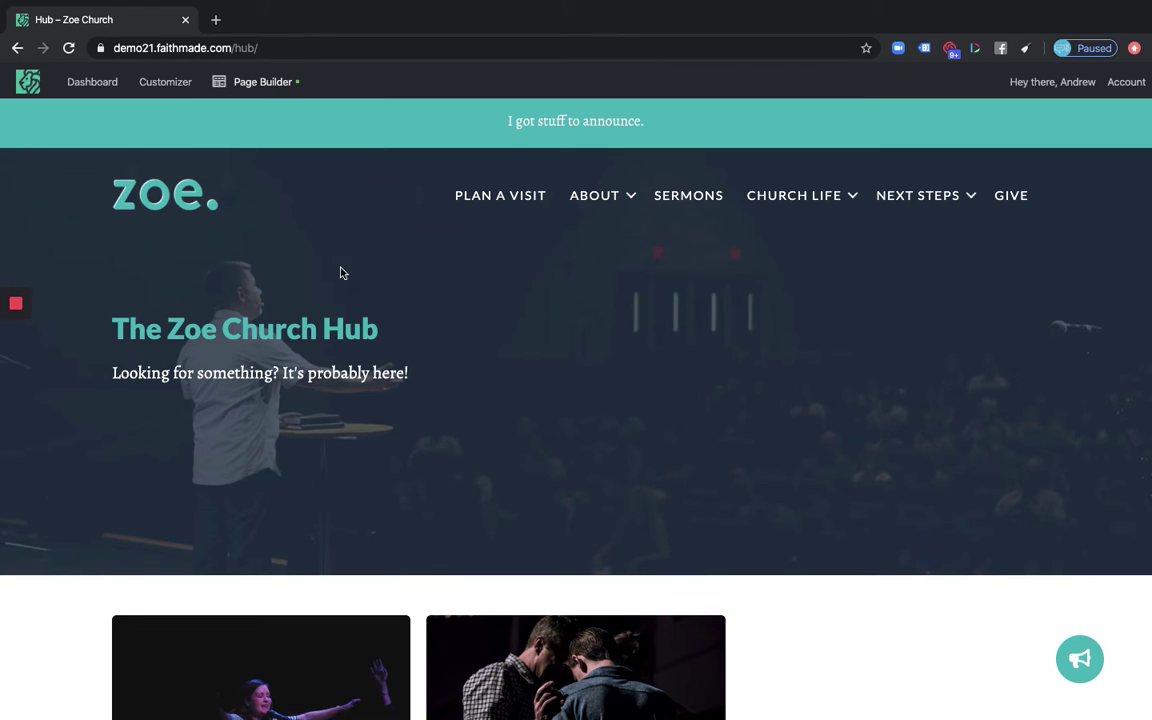
- Go to the site's admin dashboard and open the list of all hub cards
click(89, 83)
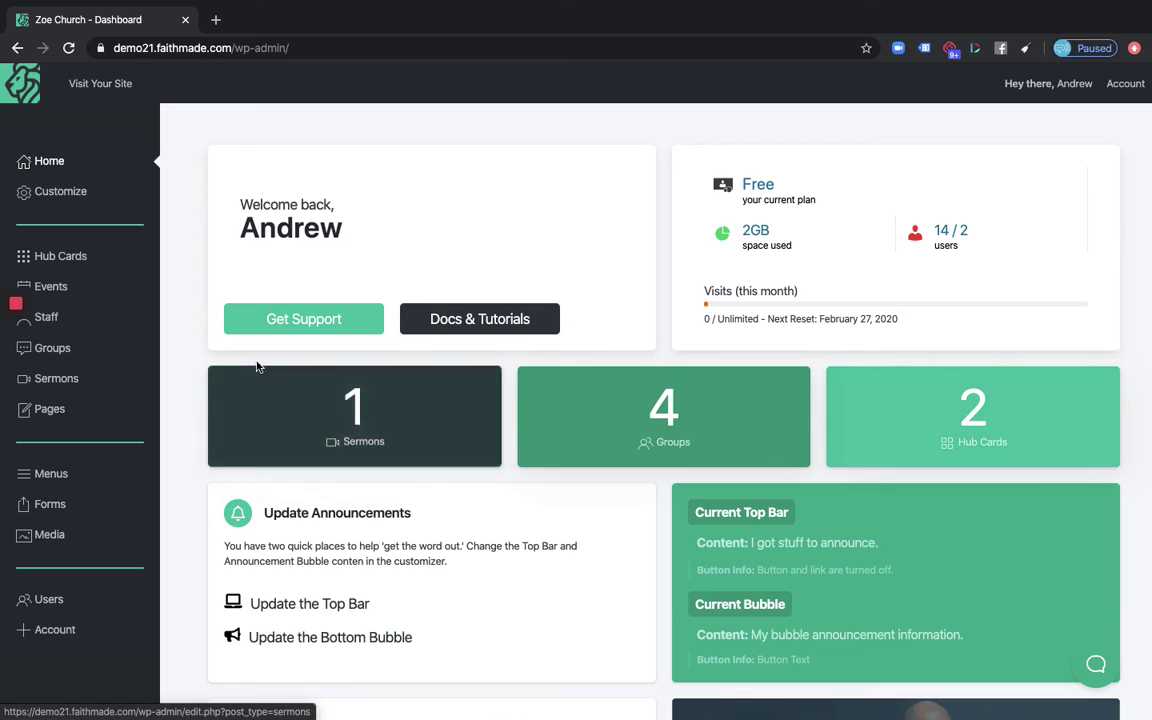
scroll(186, 317, down, 1)
scroll(210, 360, up, 1)
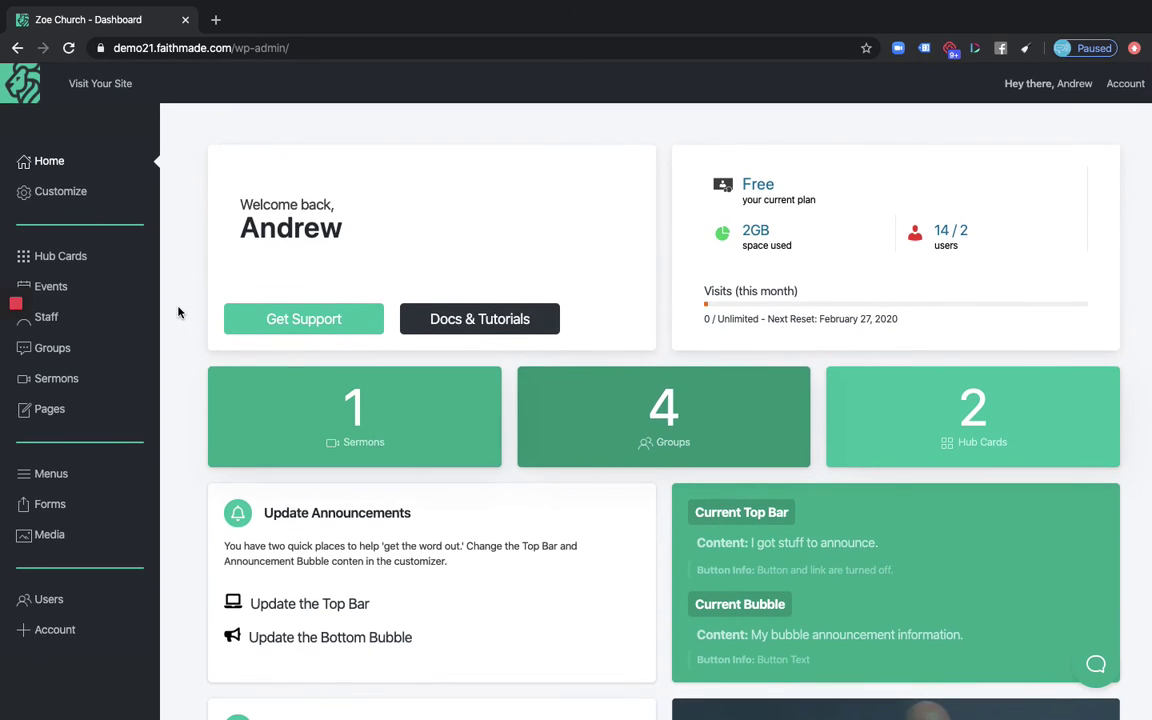
mouse_move(56, 258)
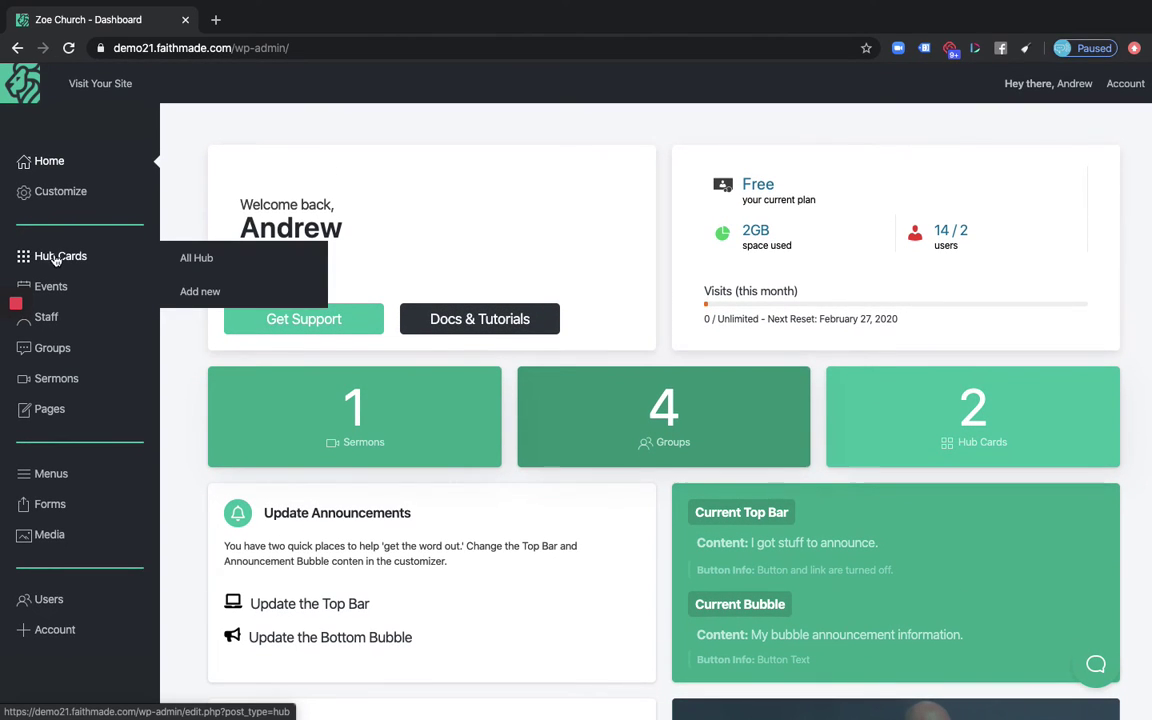
click(196, 259)
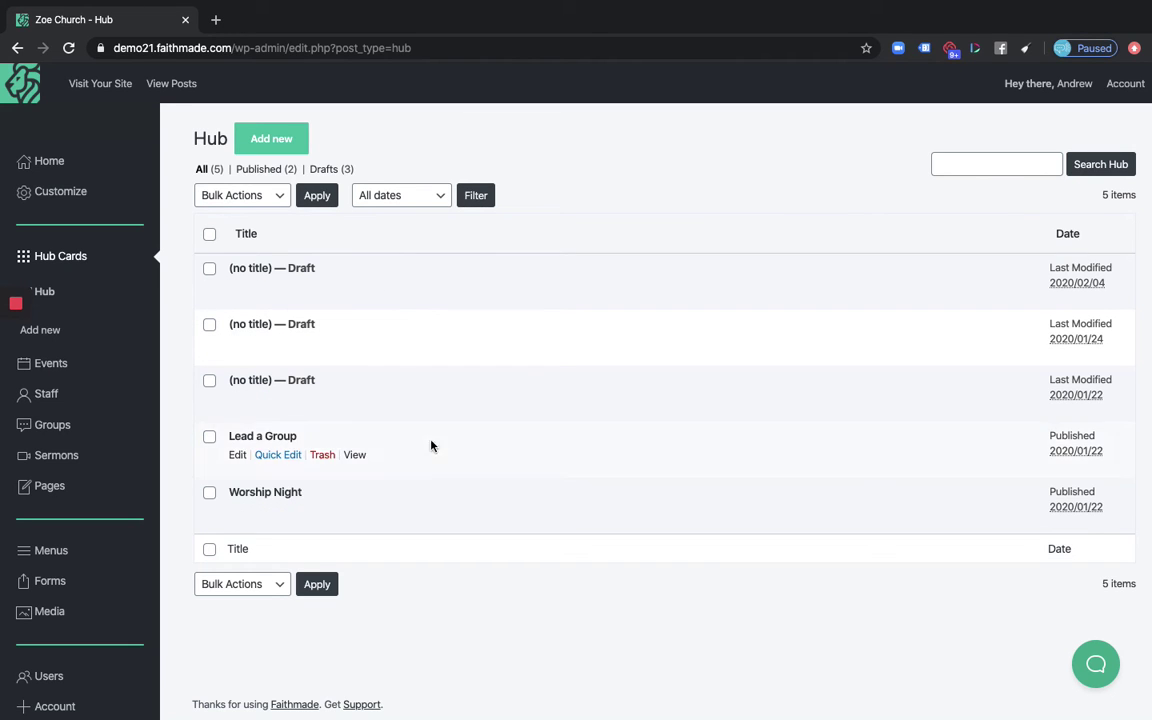
- Move the three untitled draft hub cards to the trash in one bulk action
click(210, 269)
click(210, 325)
click(209, 381)
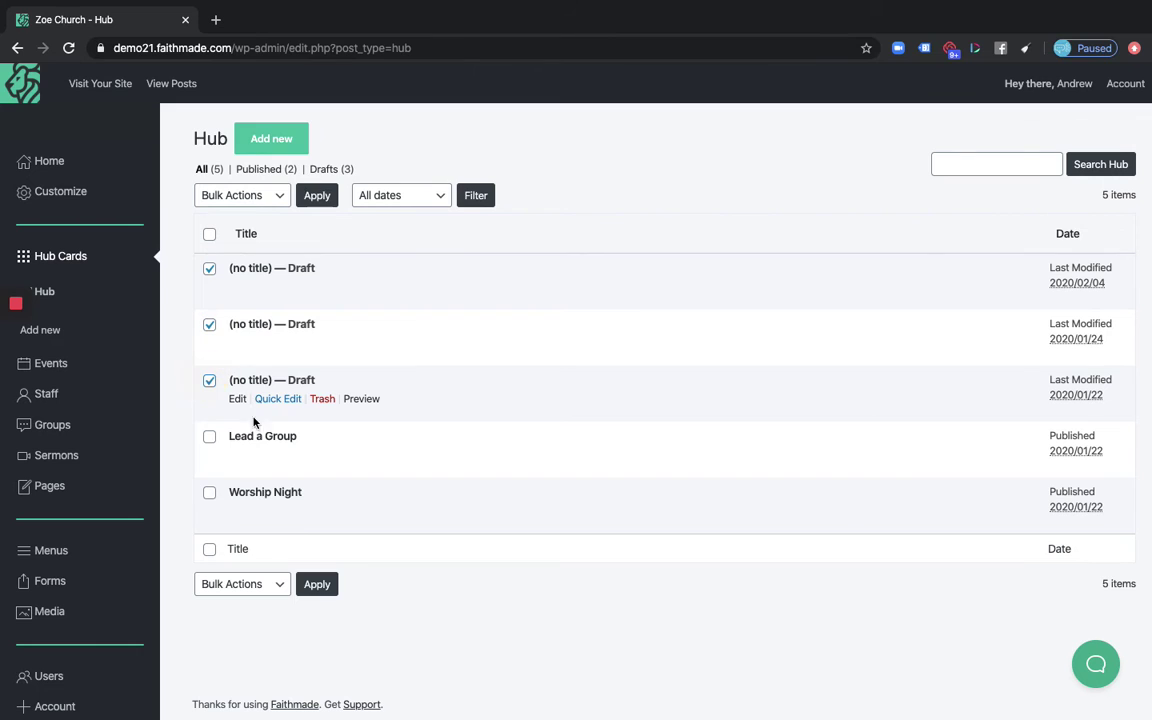
click(266, 588)
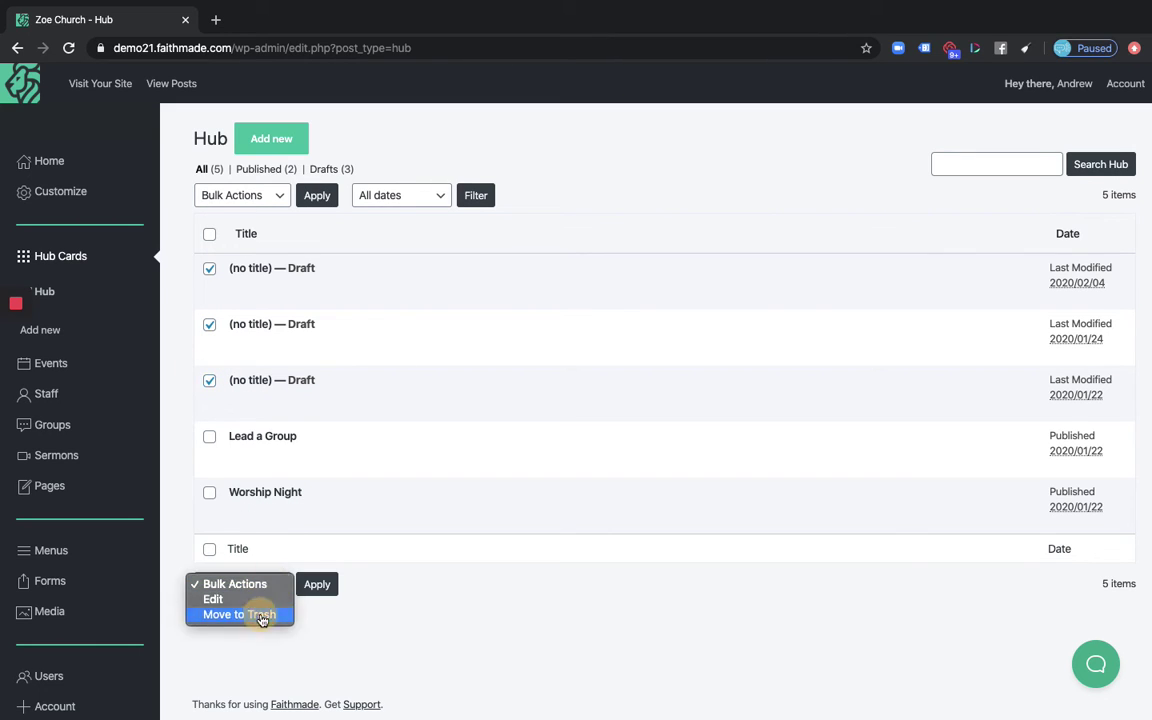
click(257, 612)
click(318, 587)
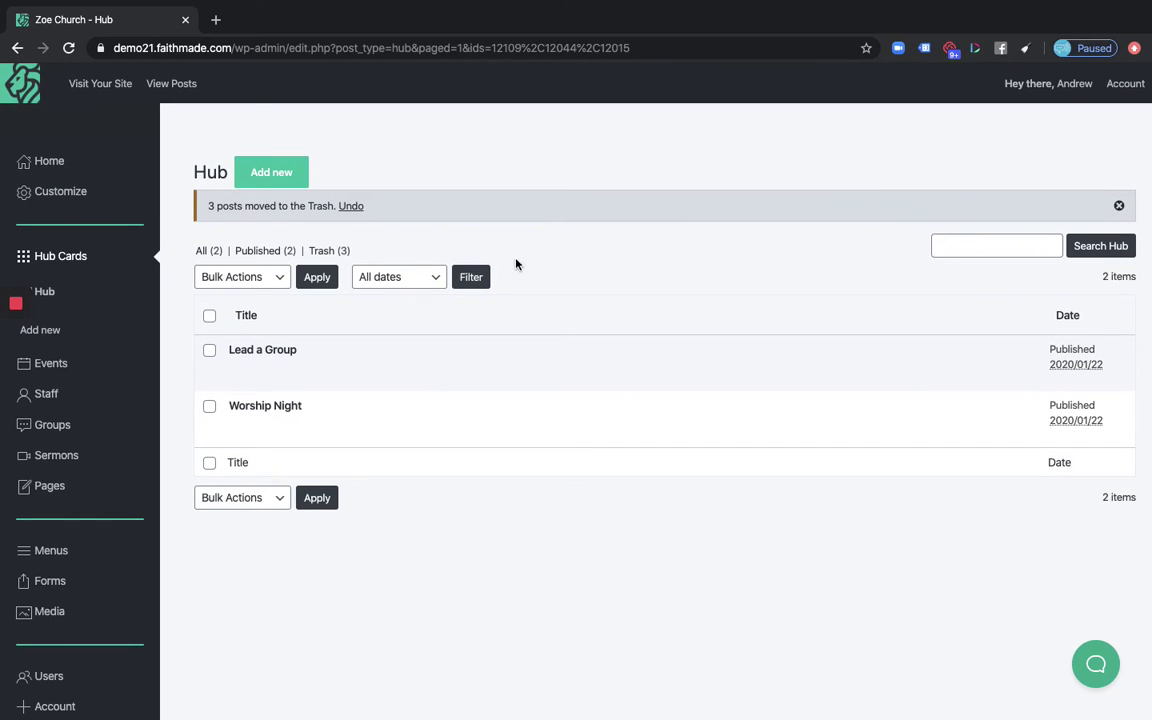
- Create a new hub card and title it Get Baptized
click(271, 172)
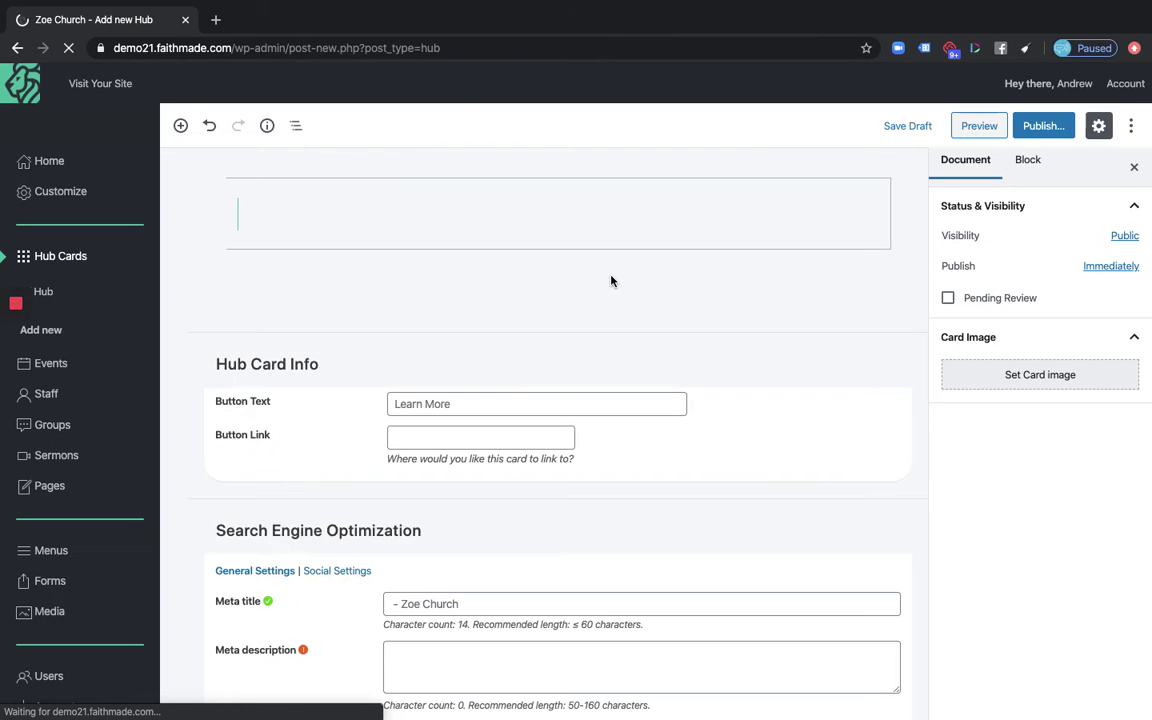
click(382, 222)
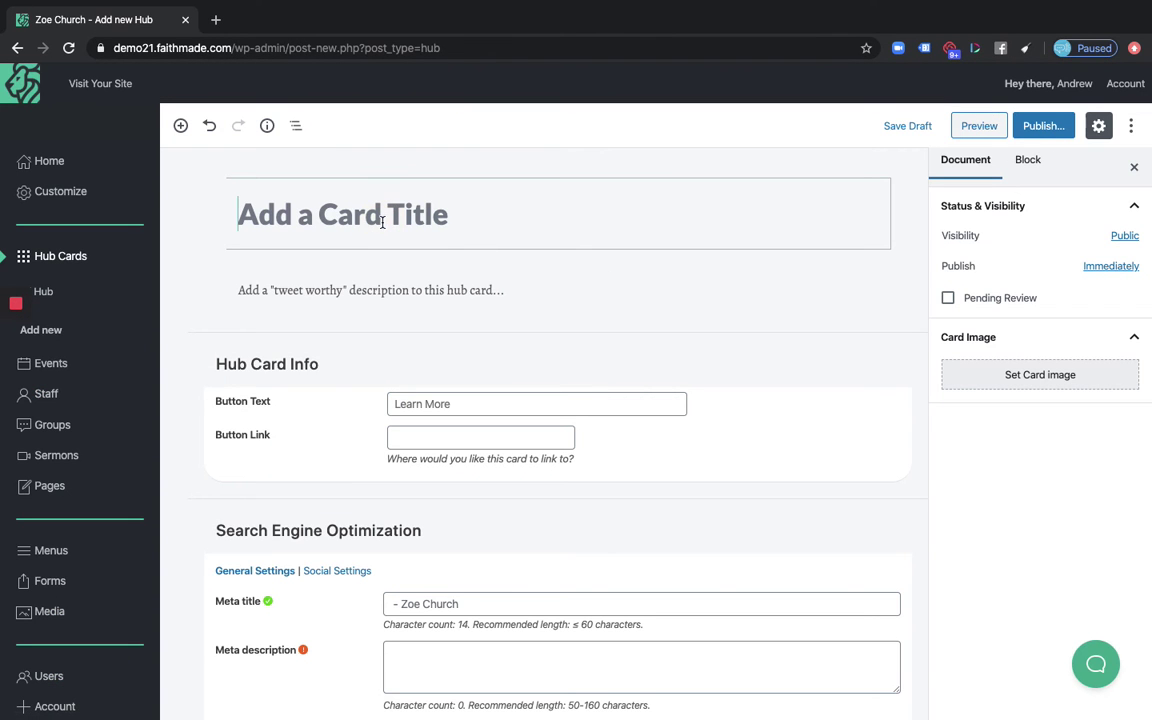
text(Get Bapti)
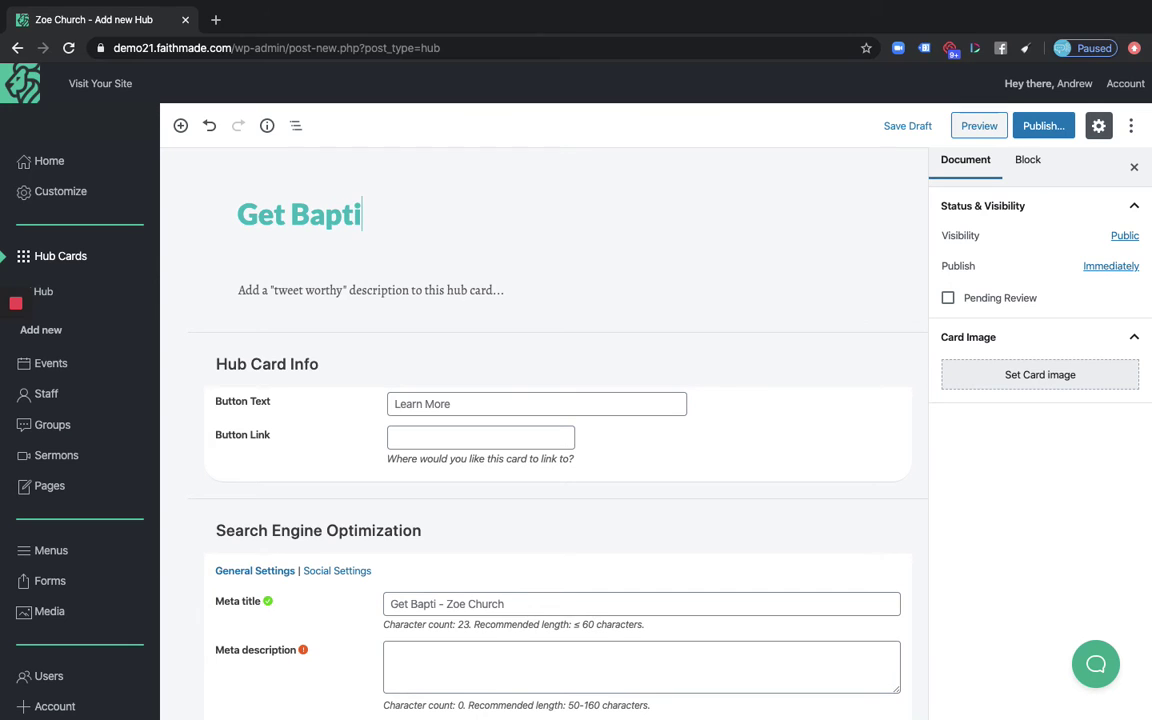
text(zed)
key(Return)
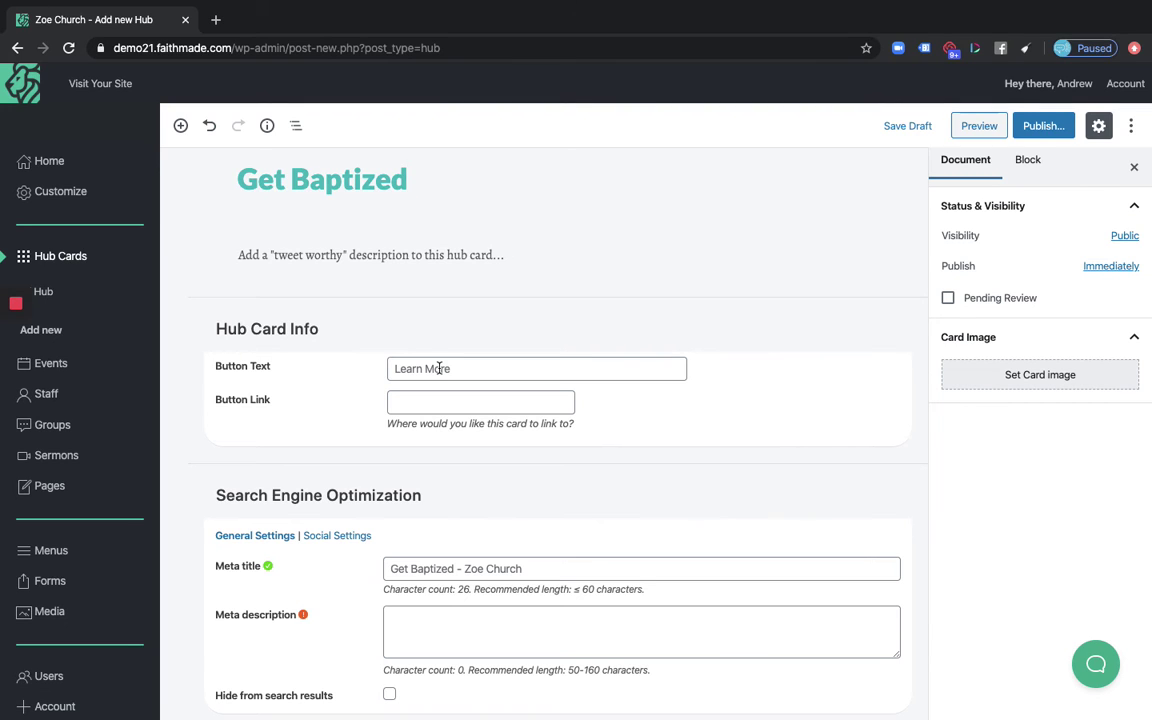
- Insert a Fluent Forms block below the card description and choose the Serve Form for it
mouse_move(45, 587)
scroll(599, 360, up, 1)
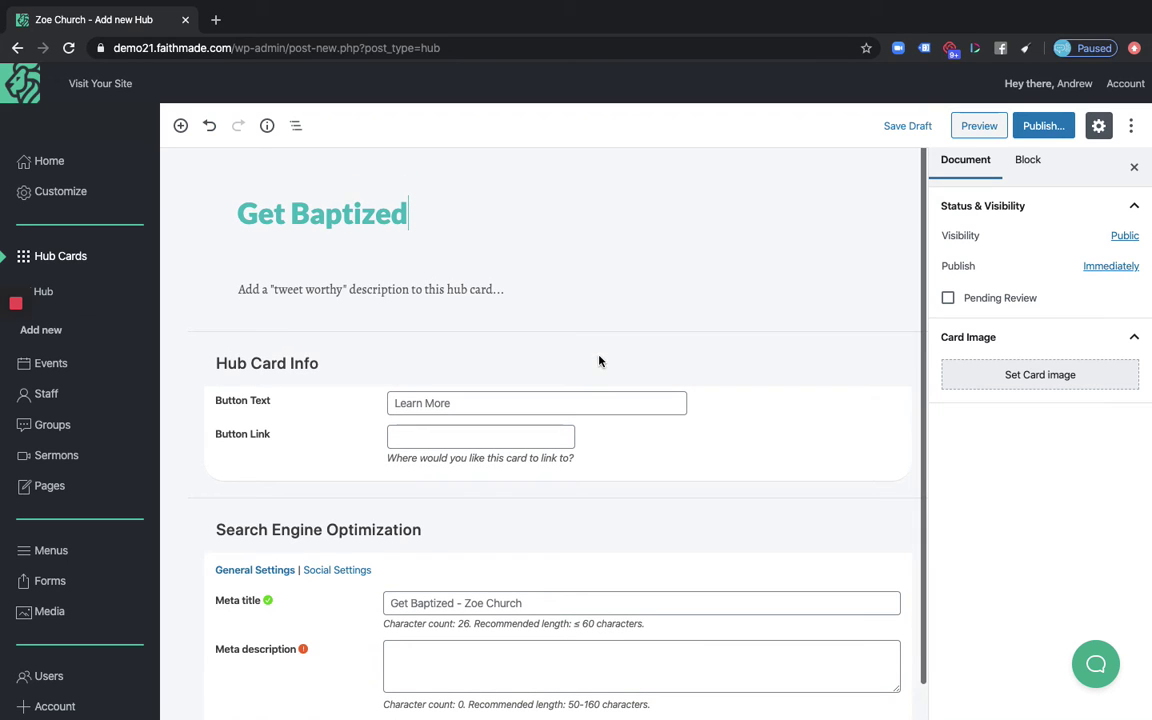
click(389, 286)
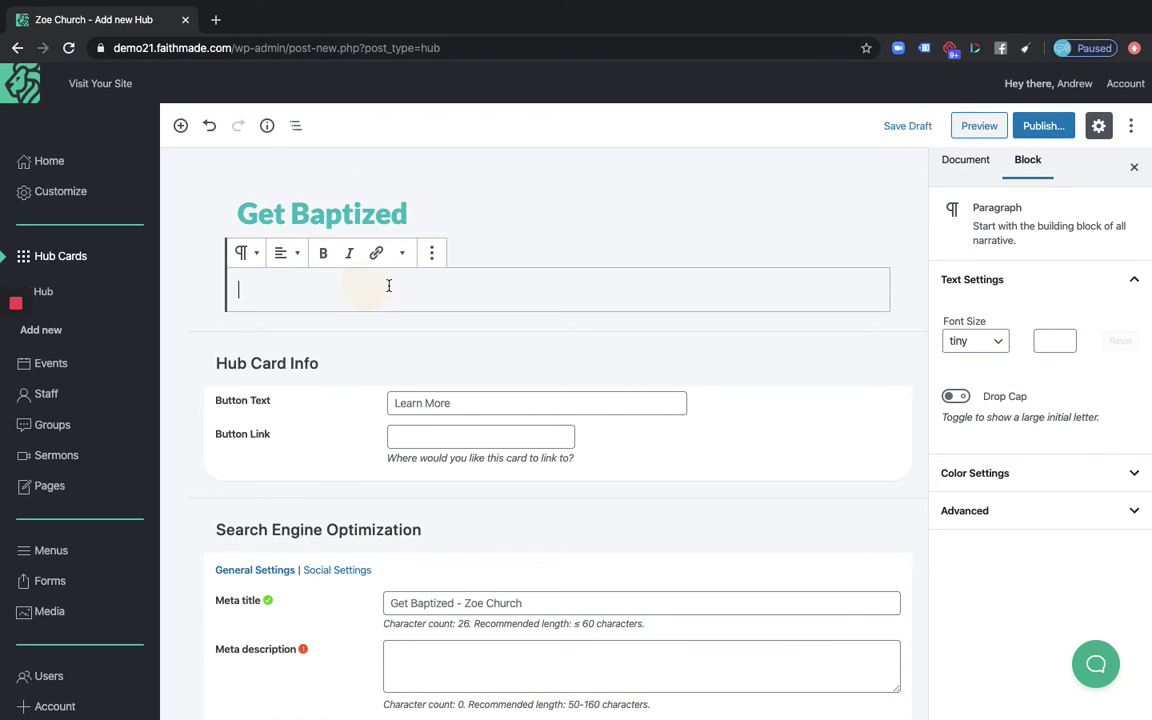
click(180, 126)
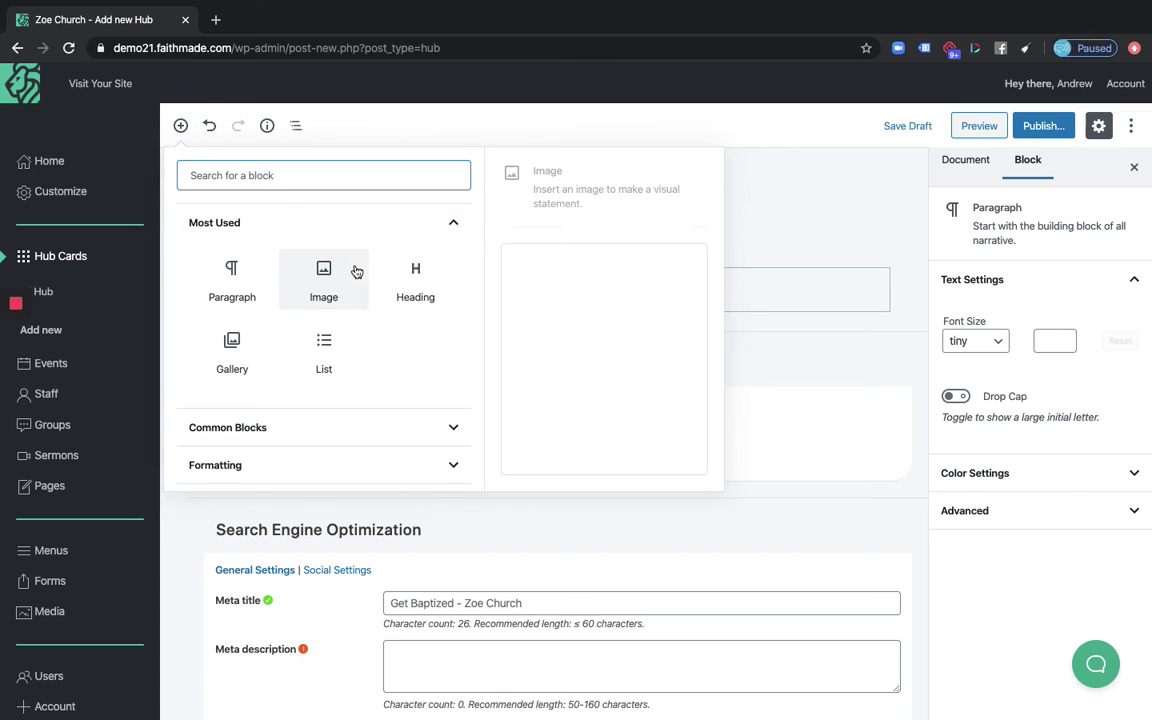
click(373, 464)
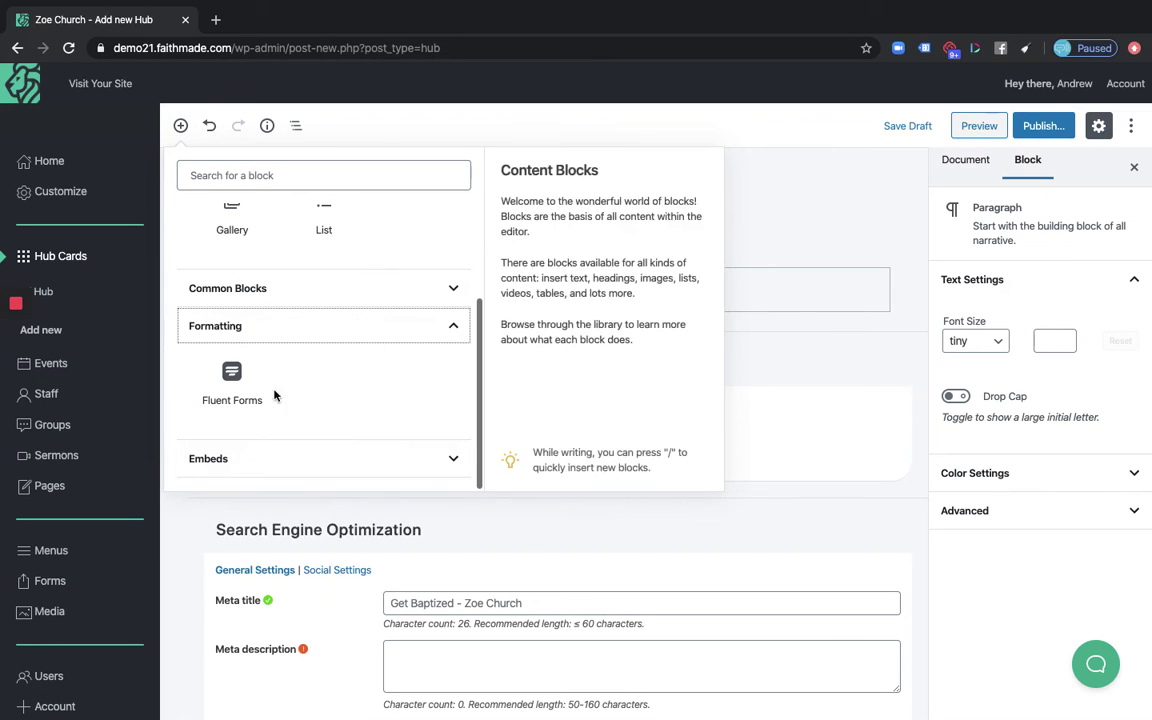
click(232, 380)
click(684, 437)
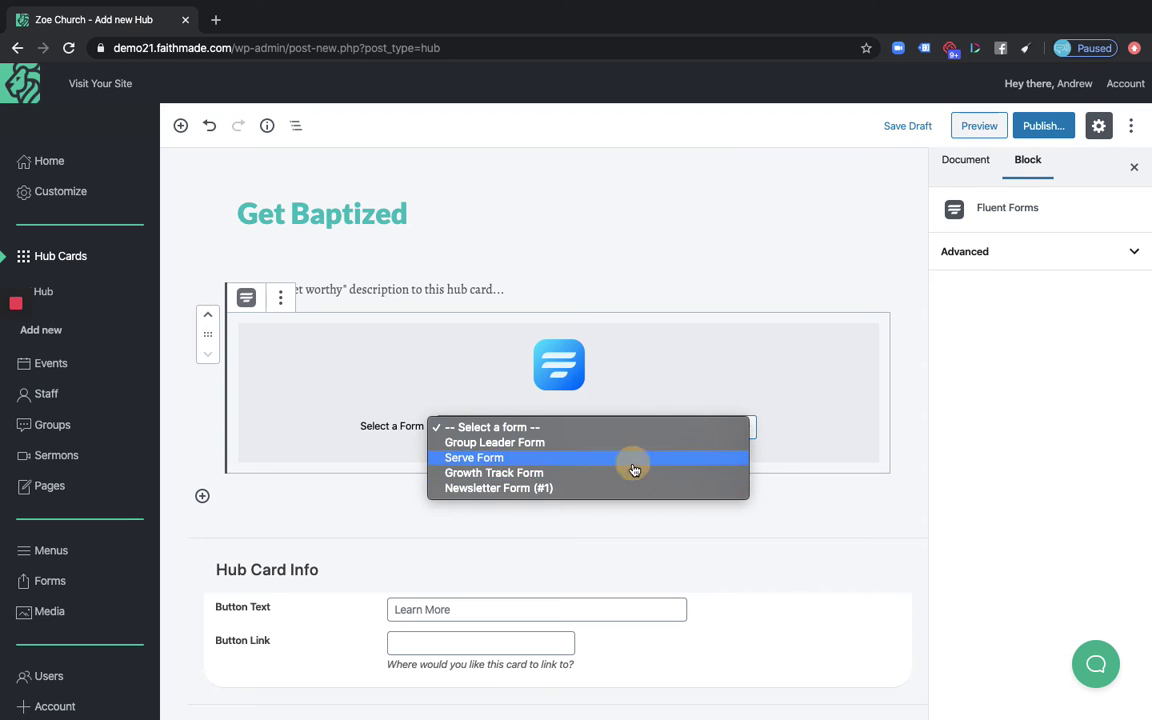
click(631, 466)
- Change the card title to Join a Team and write the description "Add stuff about joining the team."
triple_click(370, 208)
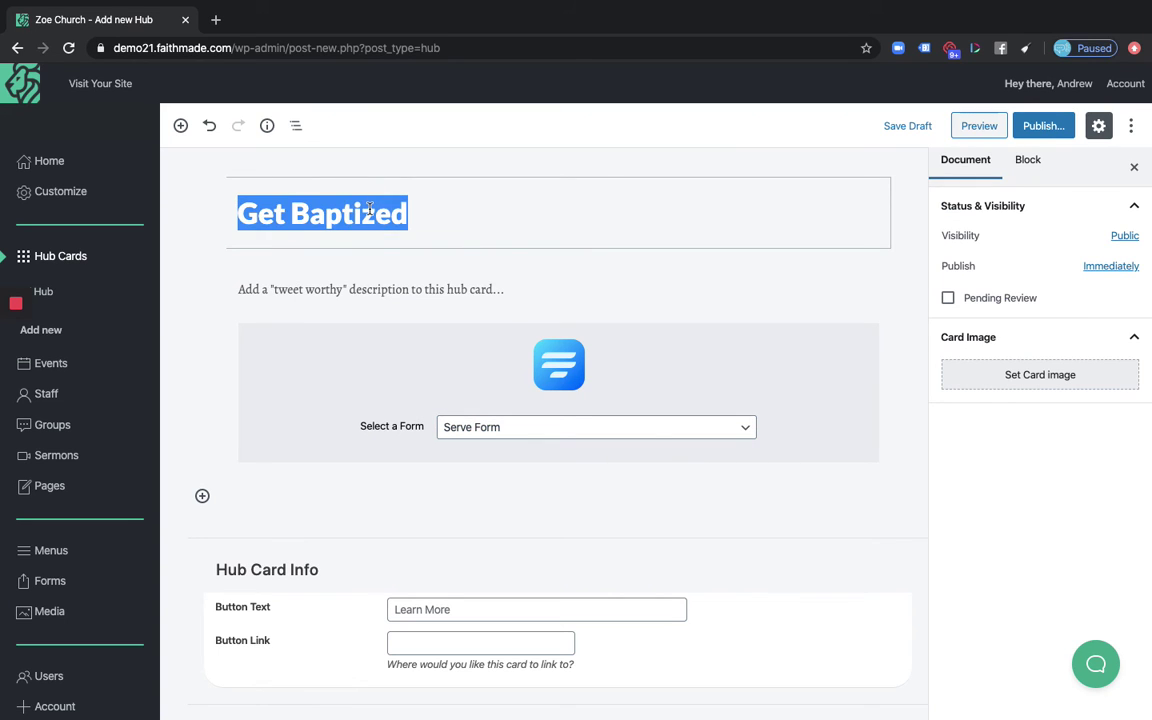
text(Join a Team)
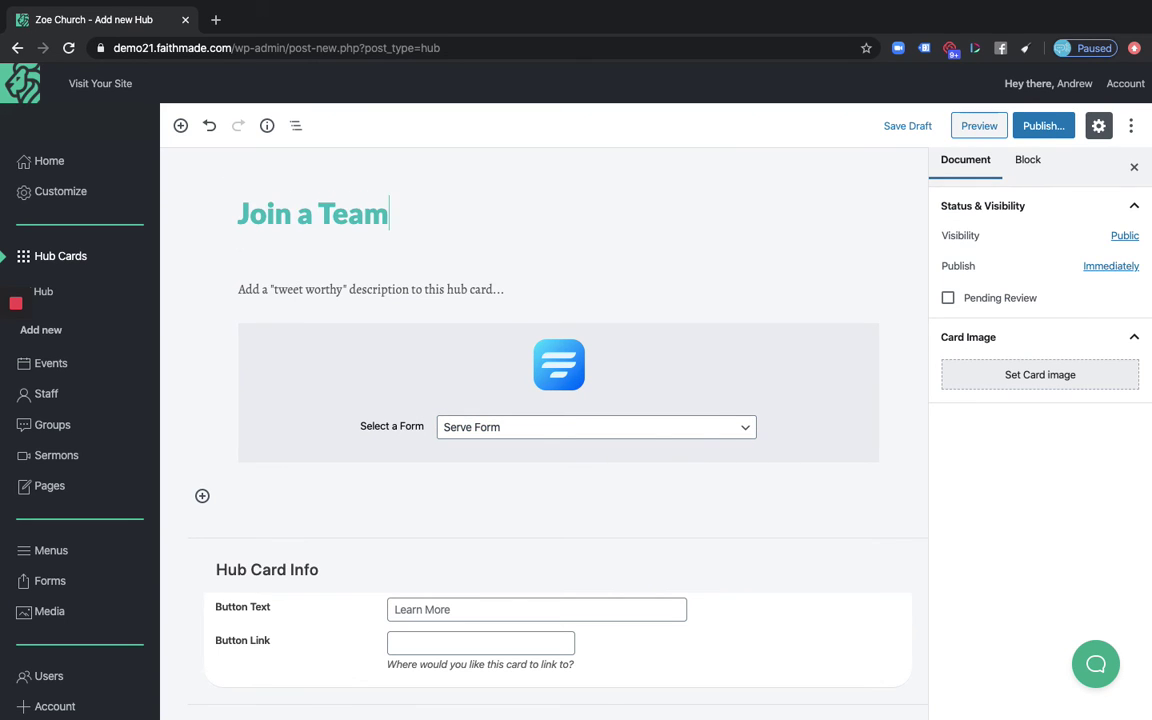
click(375, 291)
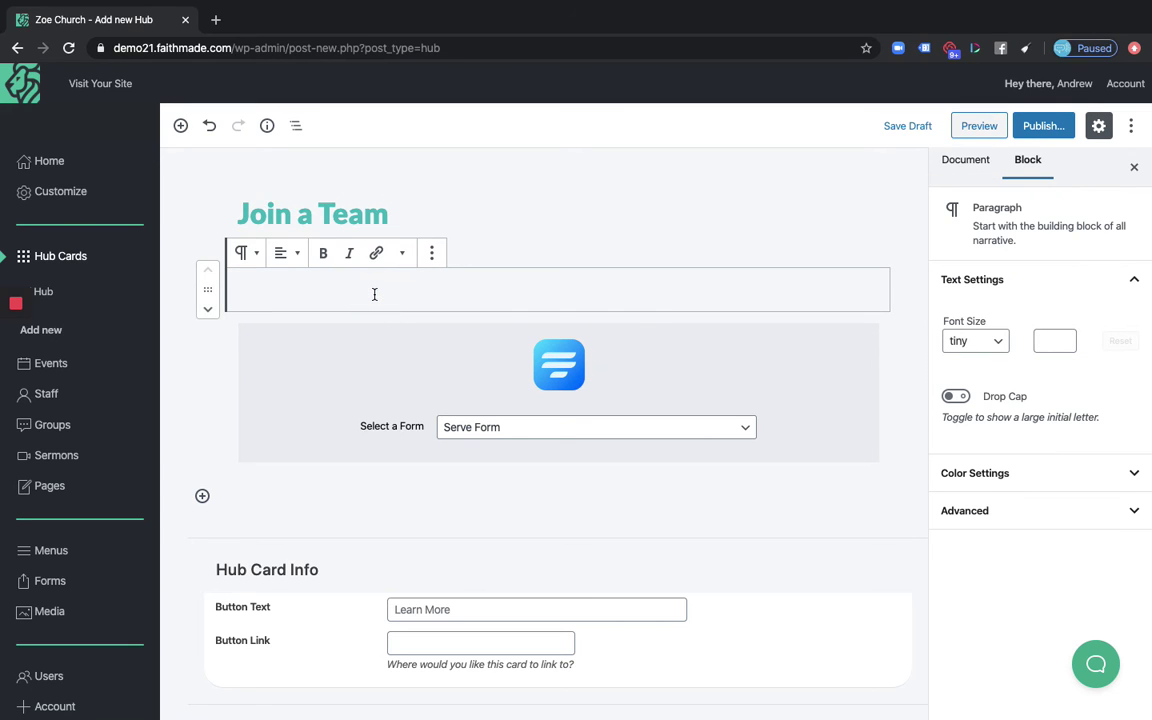
text(Add stuff about joing the team.)
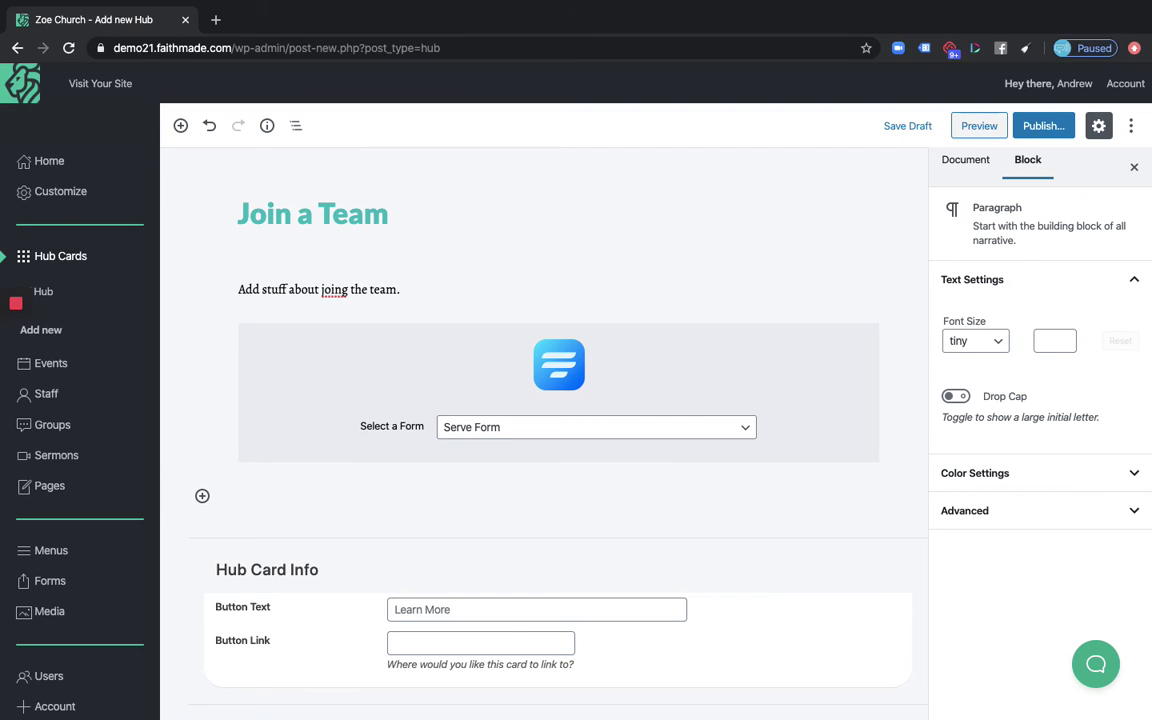
click(333, 289)
- Copy the description sentence and repeat it until the paragraph contains it six times
key(super+a)
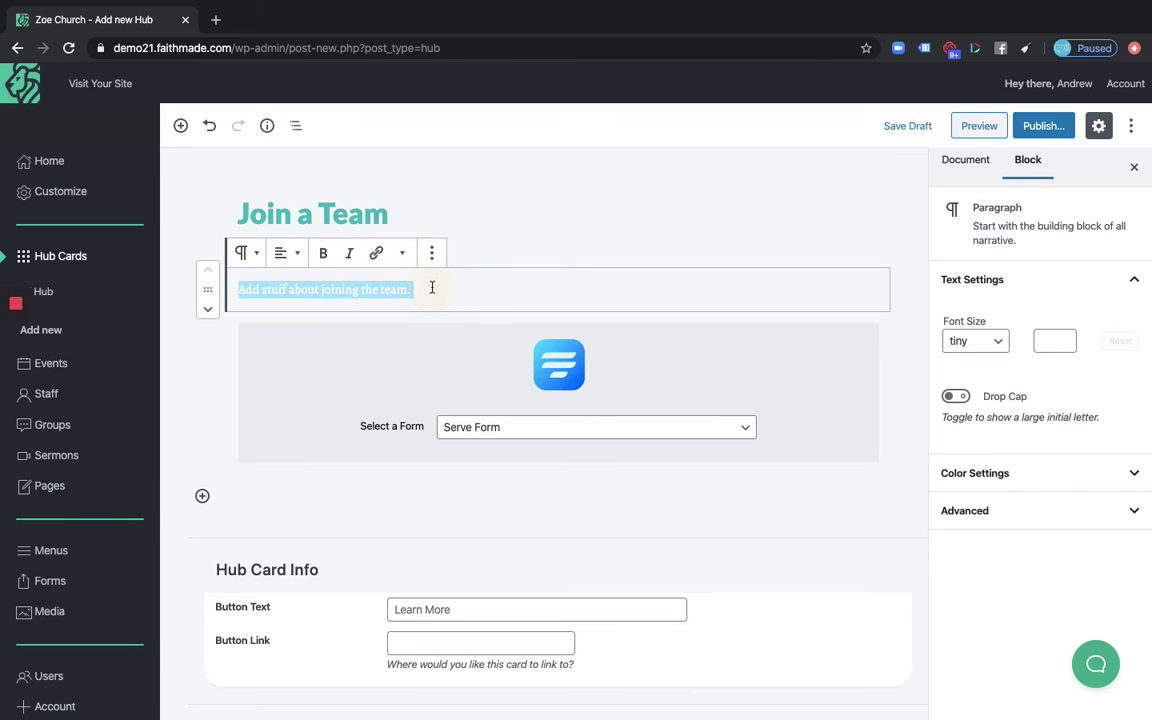
key(super+a)
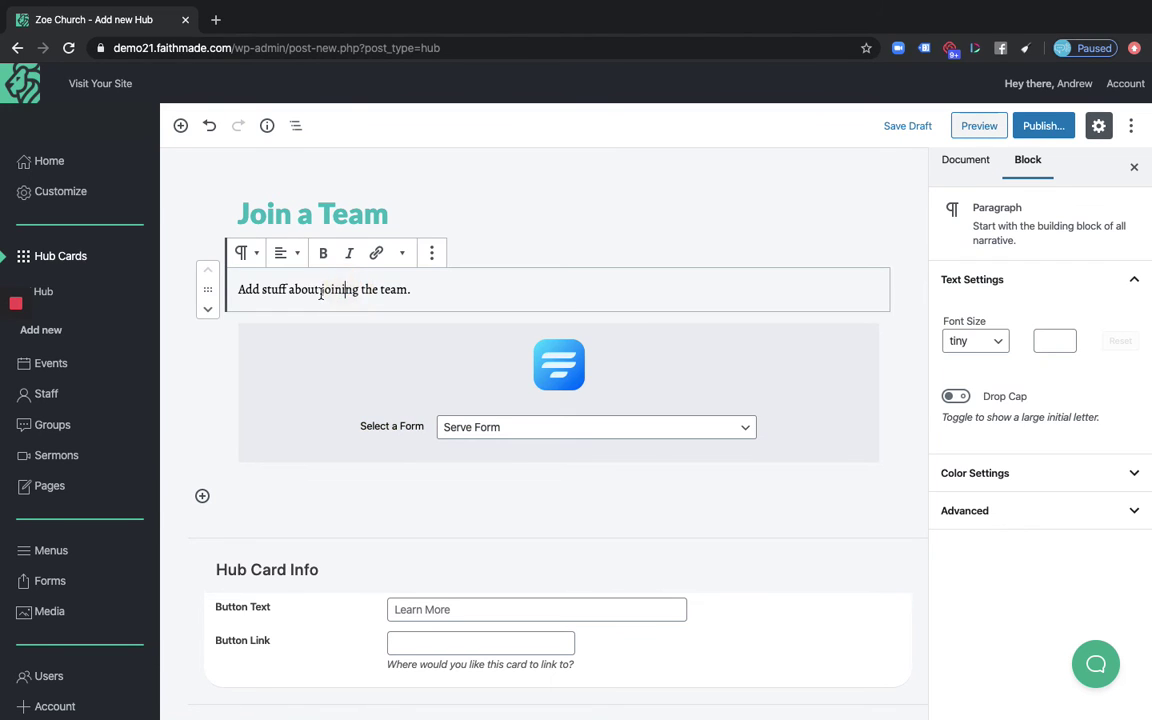
triple_click(321, 290)
key(super+c)
key(super+v)
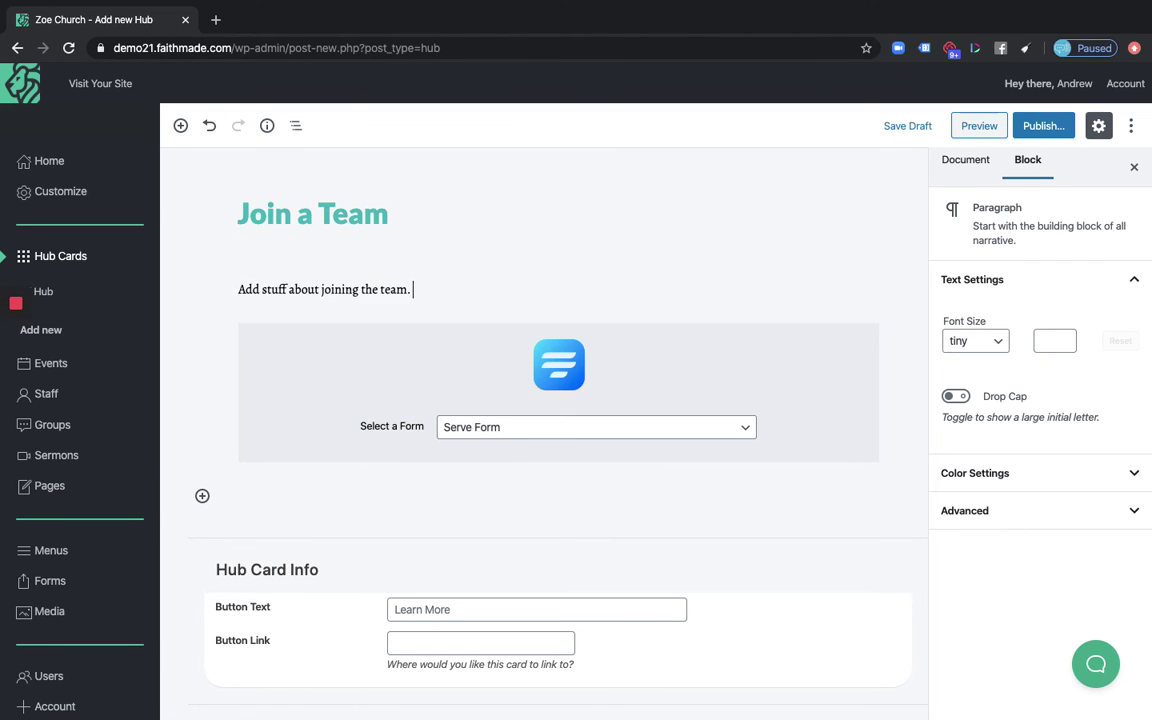
key(super+v)
key(super+v)
key(super+v)
key(super+v)
key(super+v)
key(super+v)
- Review the card's button settings, then open the card image selection and check its file upload option and media library
scroll(479, 454, down, 4)
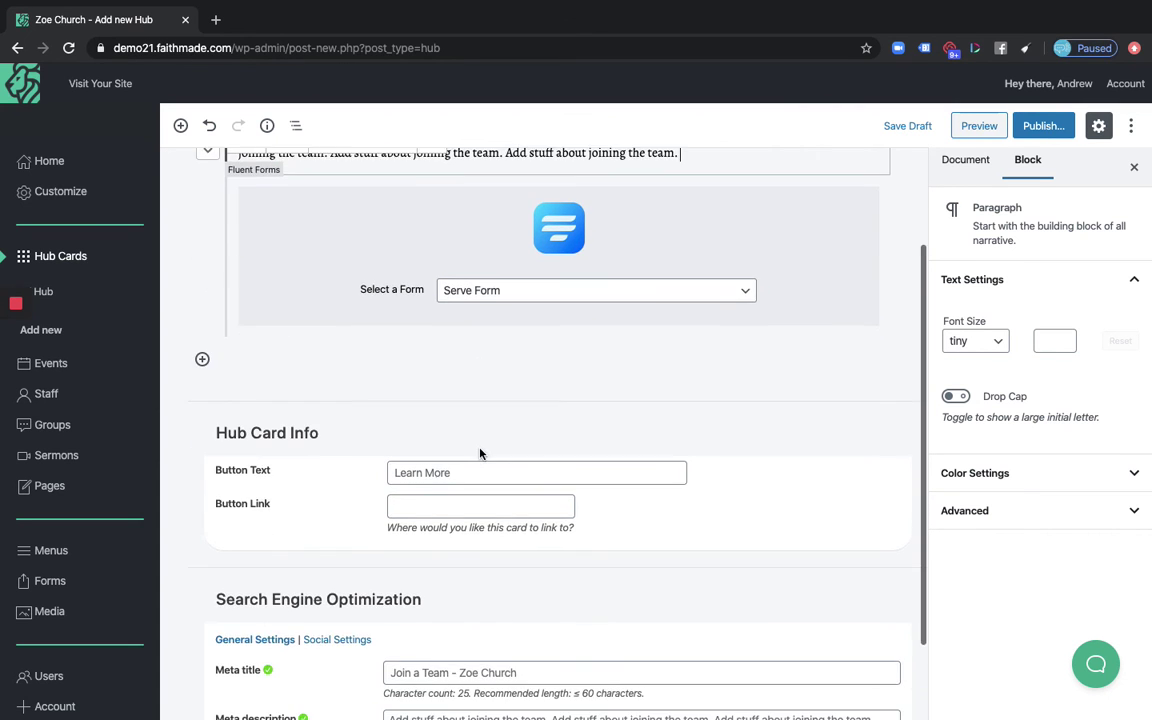
scroll(470, 400, up, 4)
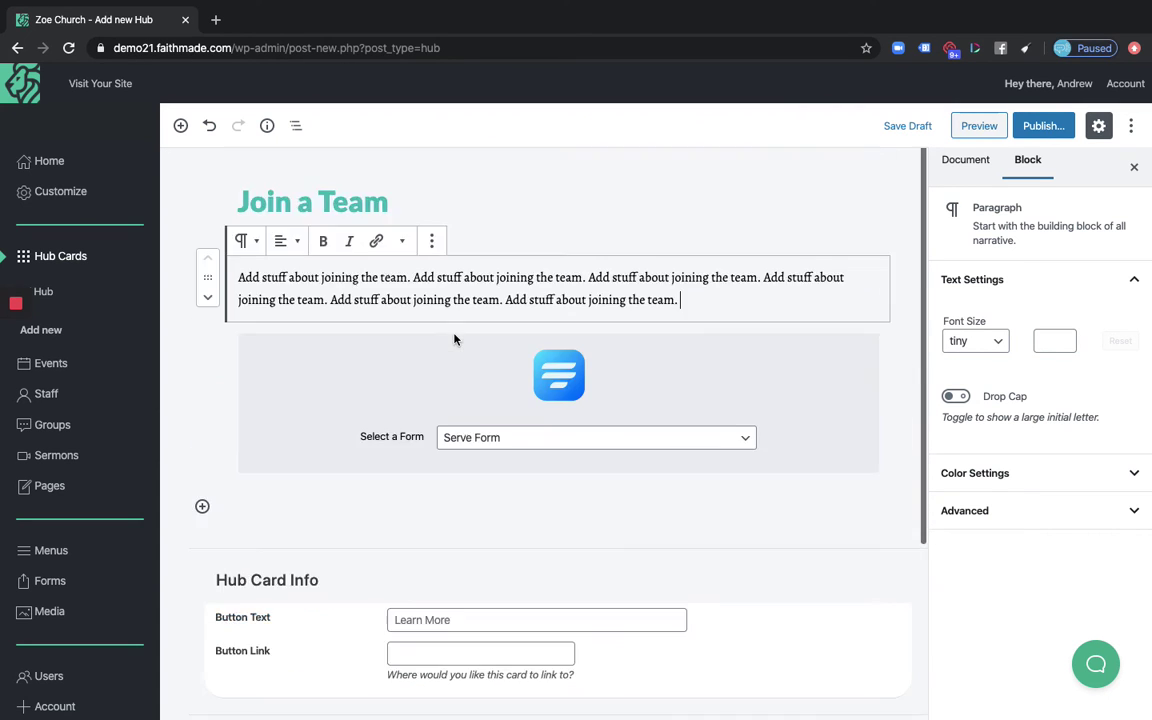
scroll(455, 337, down, 5)
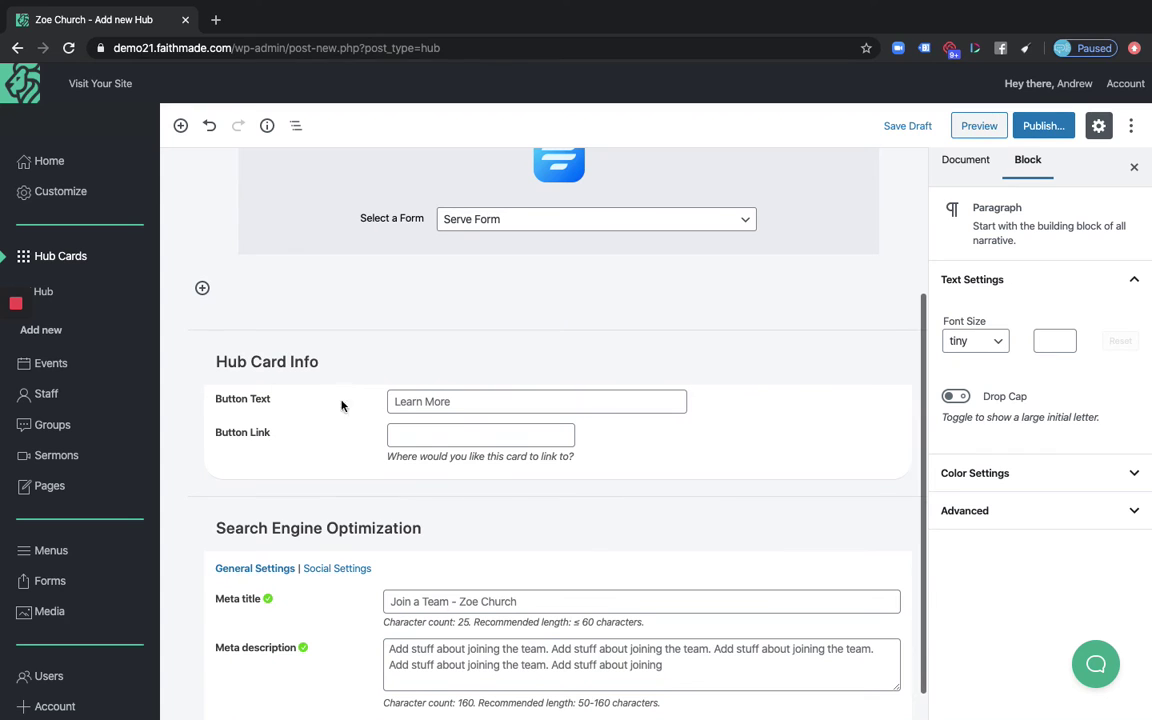
scroll(403, 389, down, 1)
scroll(404, 391, up, 5)
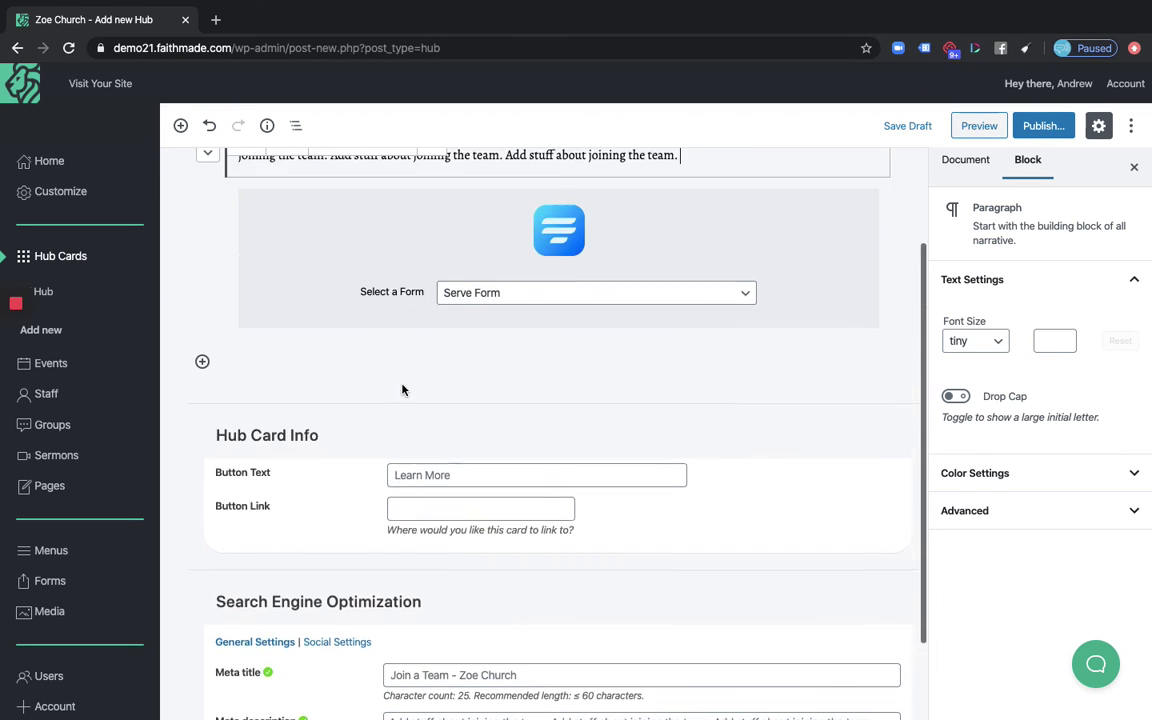
click(966, 162)
click(1023, 379)
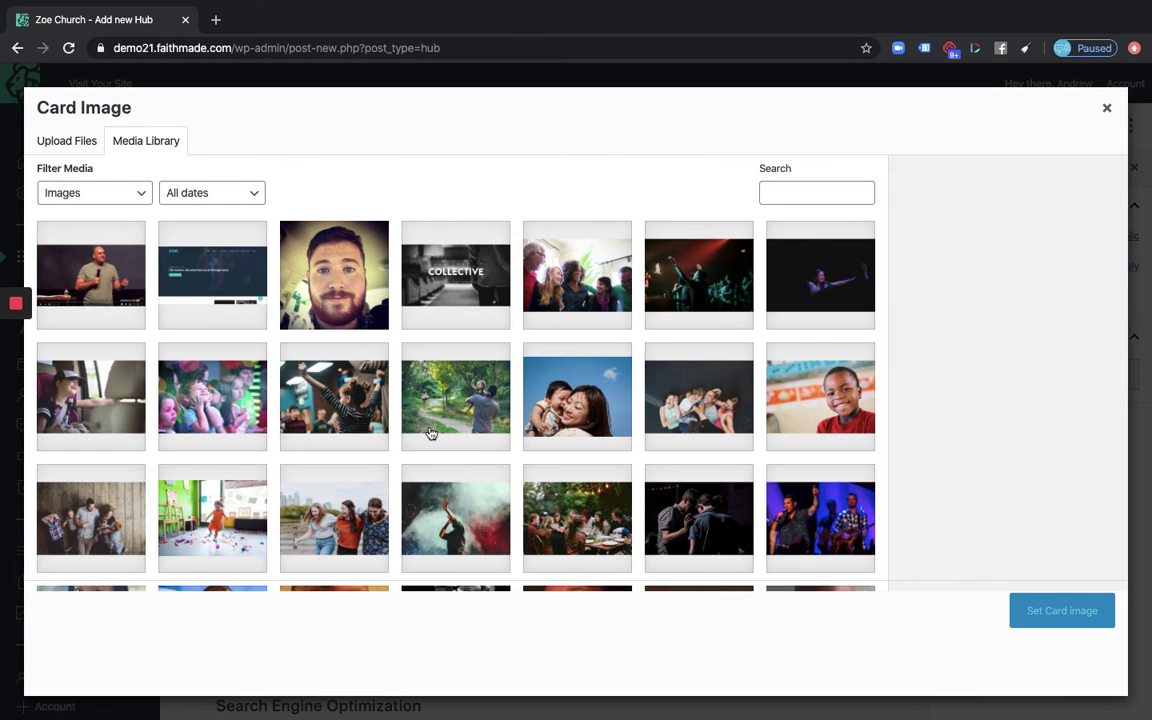
scroll(430, 432, down, 3)
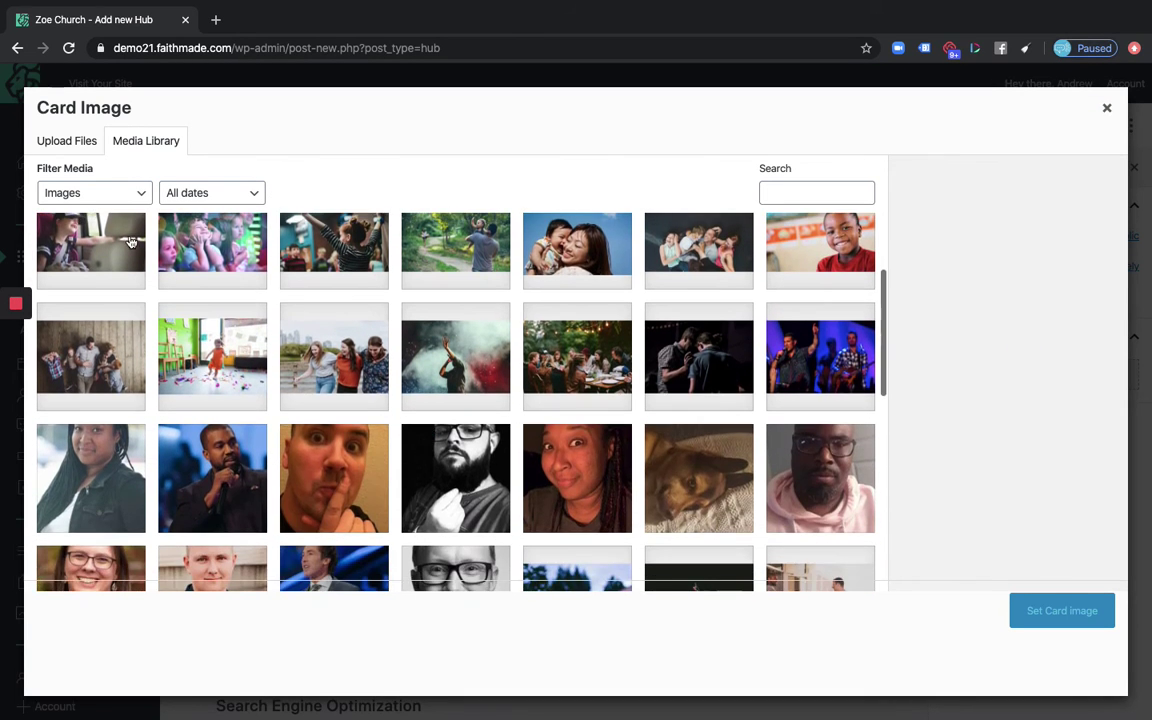
click(67, 142)
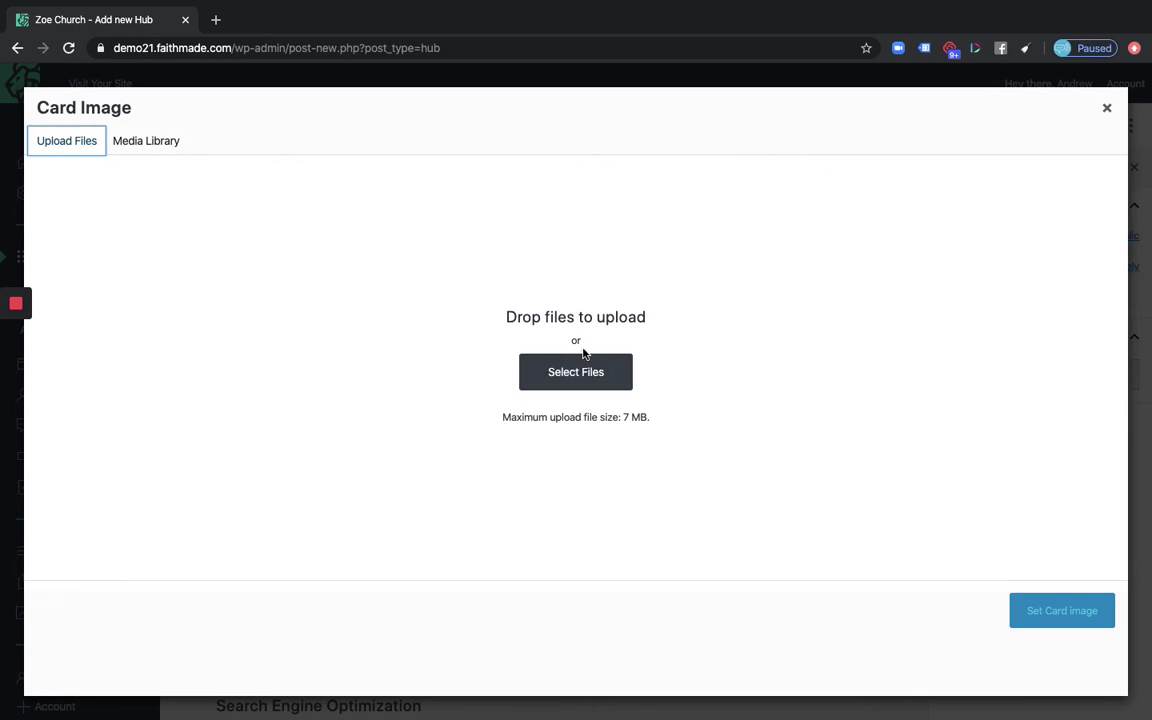
click(158, 141)
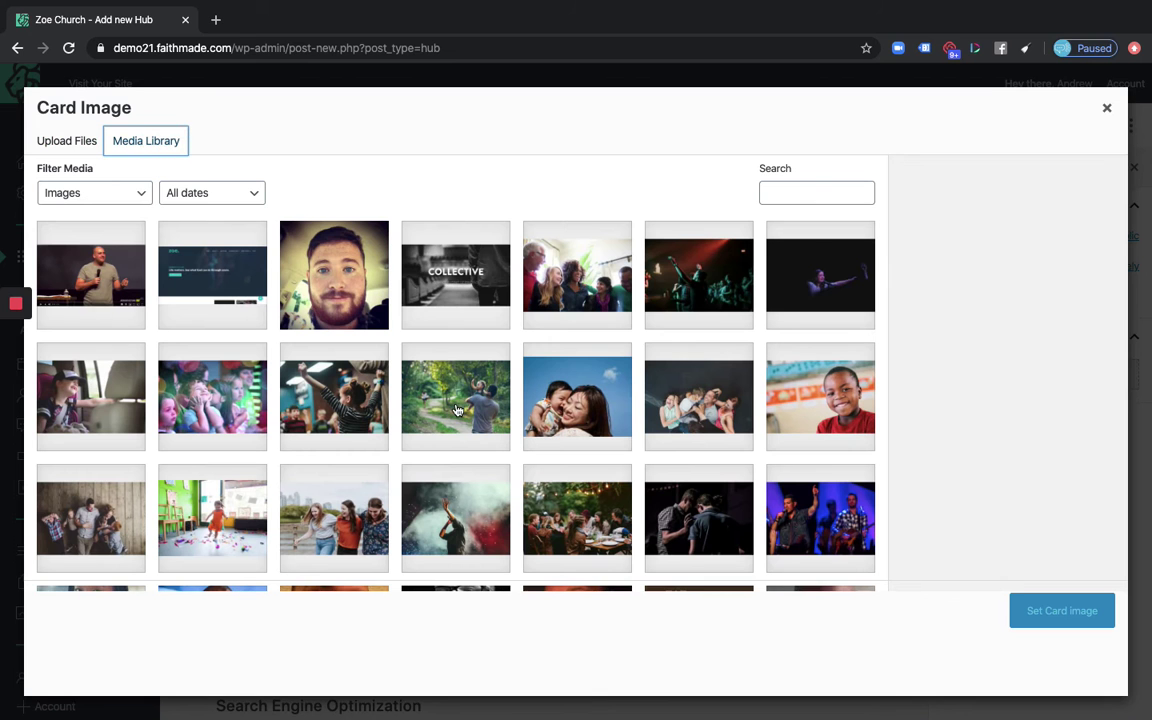
- Set the barbecue grill photo from the media library as the card image
scroll(456, 410, down, 5)
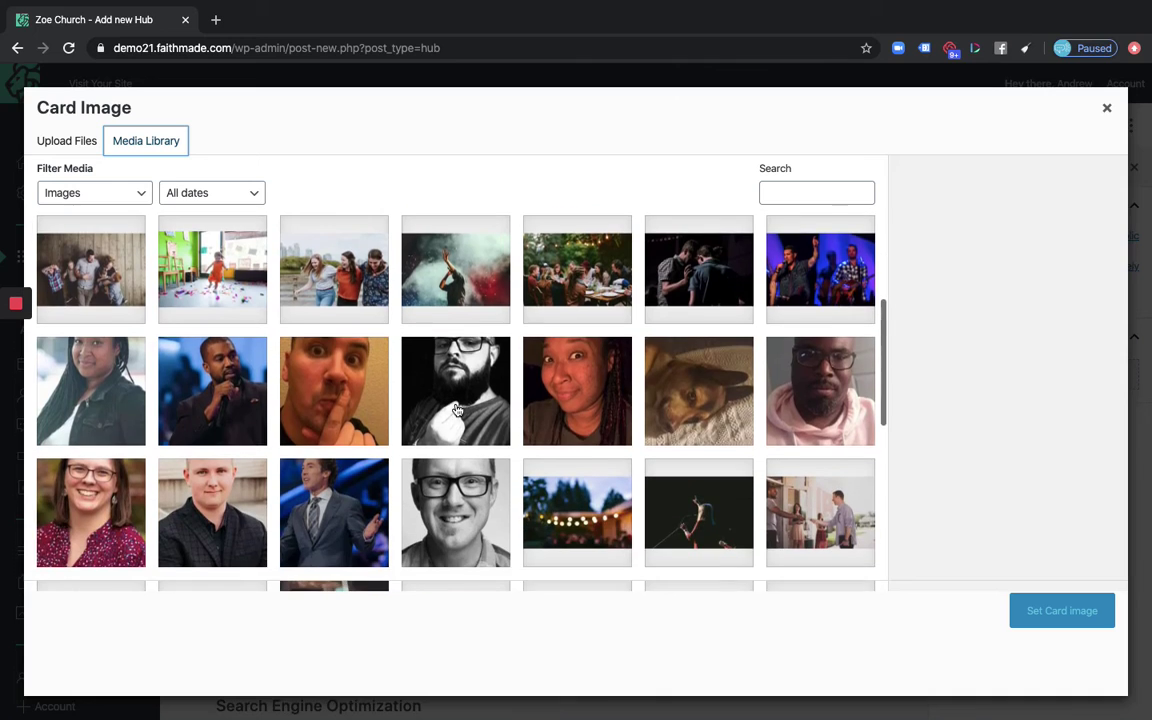
scroll(456, 410, down, 6)
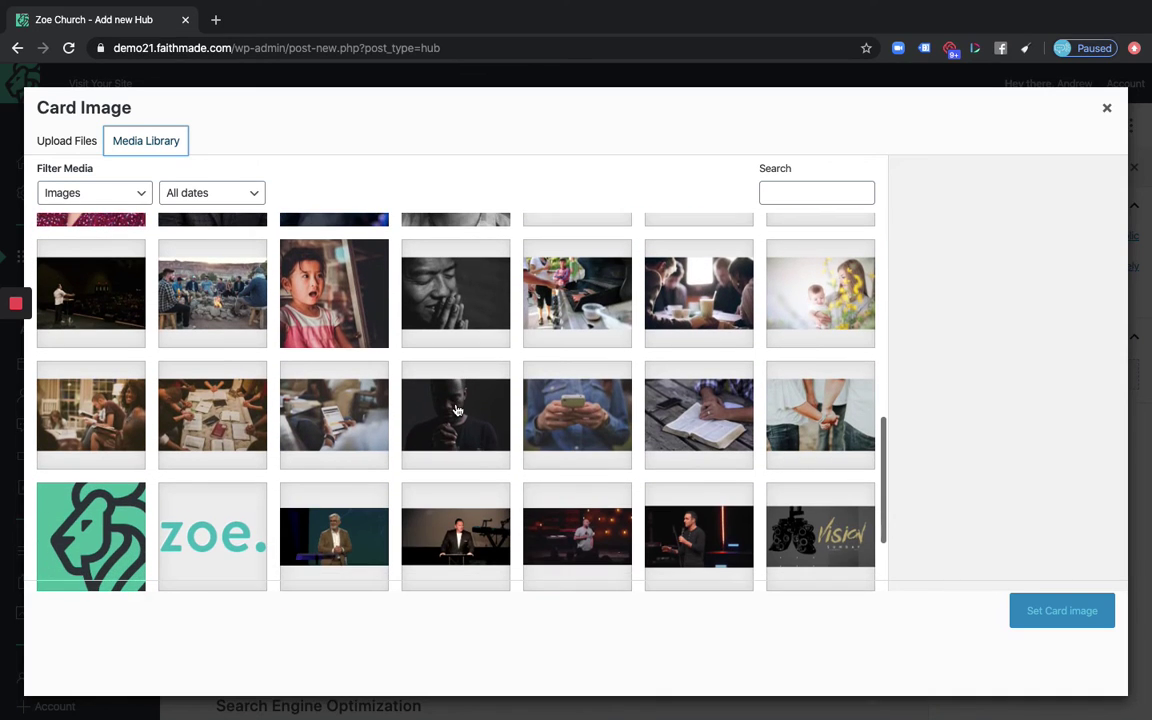
scroll(456, 410, down, 1)
click(572, 253)
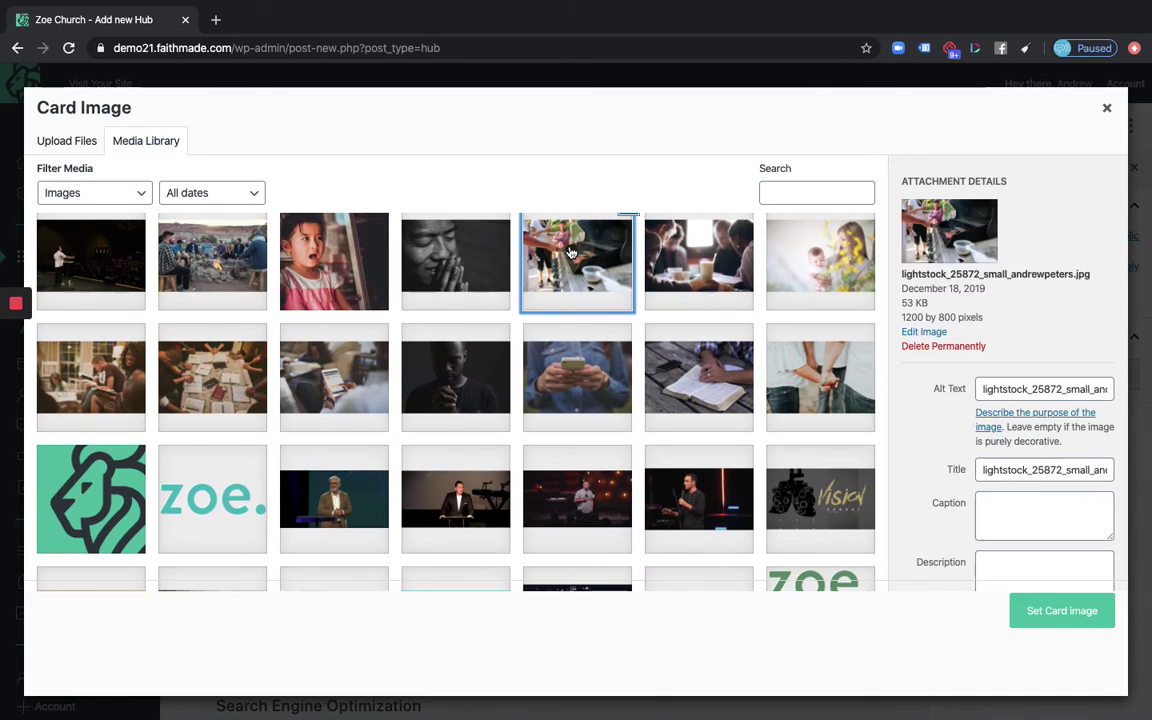
click(1059, 614)
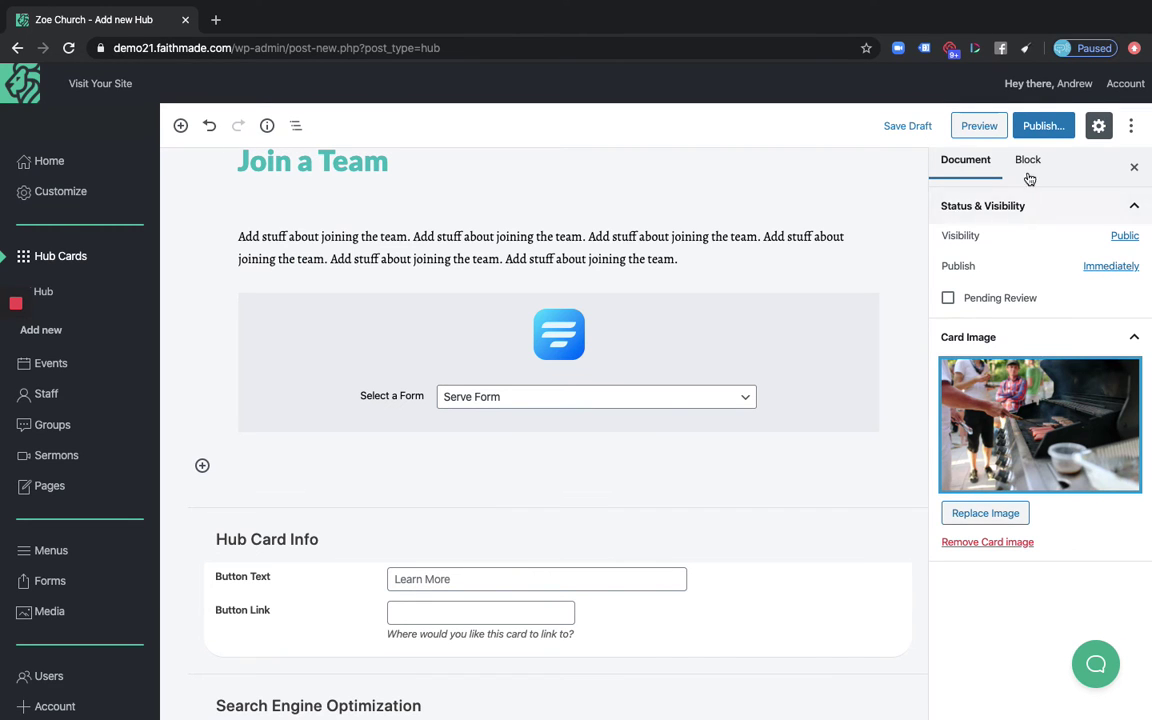
- Publish the Join a Team card and open its live page
click(1043, 124)
click(1050, 114)
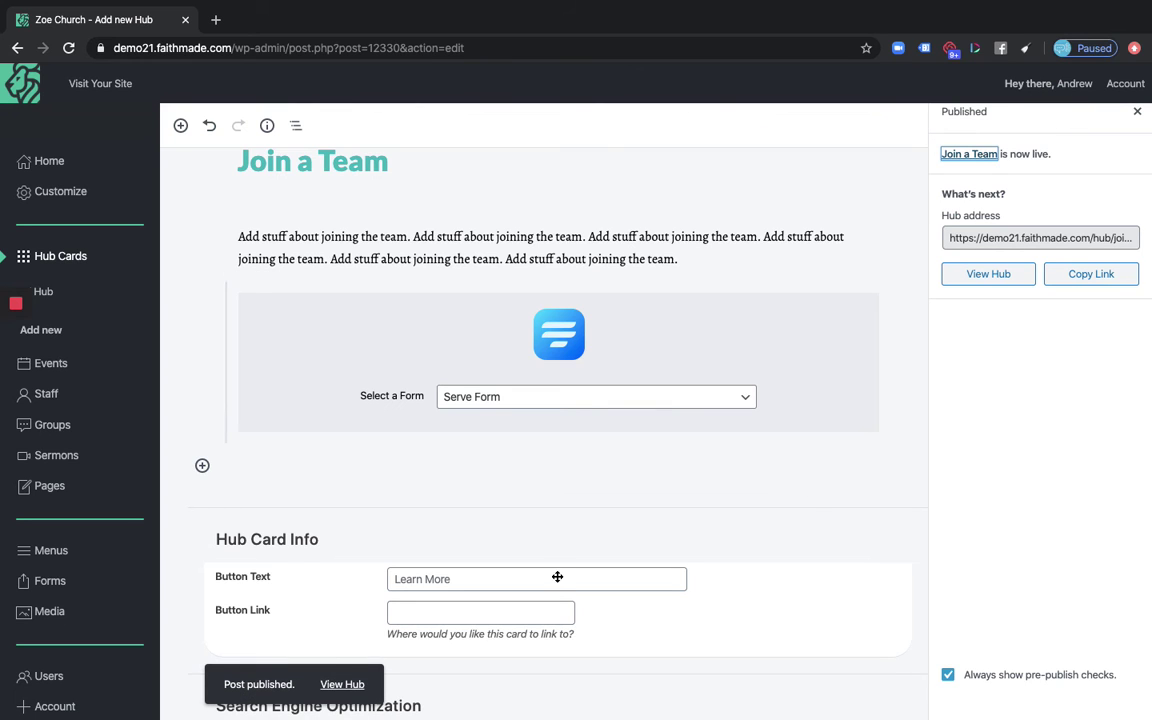
click(342, 684)
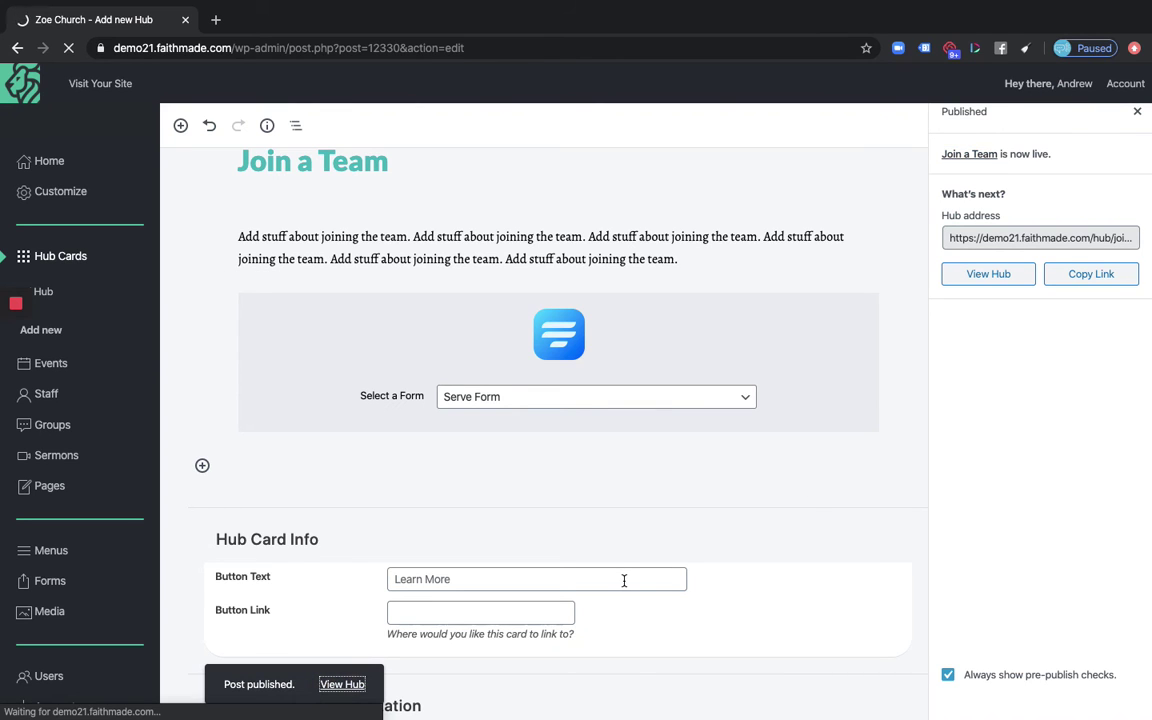
- Look over the description and serve form on the live page and enter the First Name field
scroll(706, 594, down, 5)
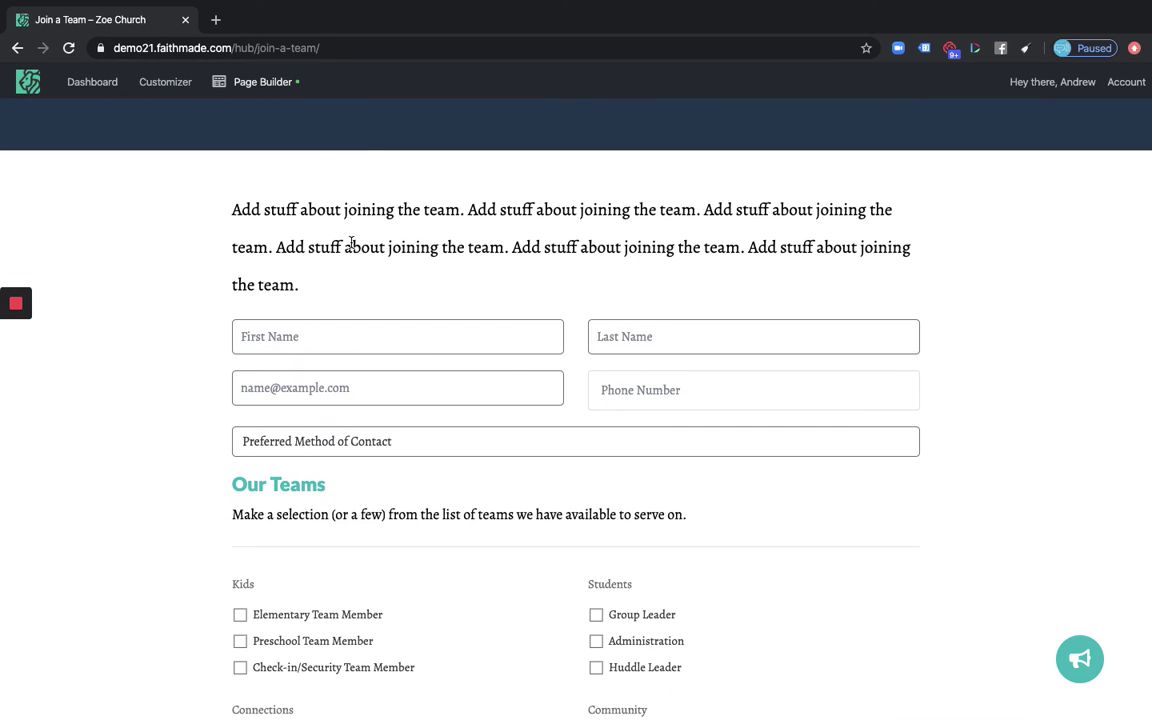
scroll(347, 239, up, 3)
scroll(352, 244, down, 4)
click(256, 256)
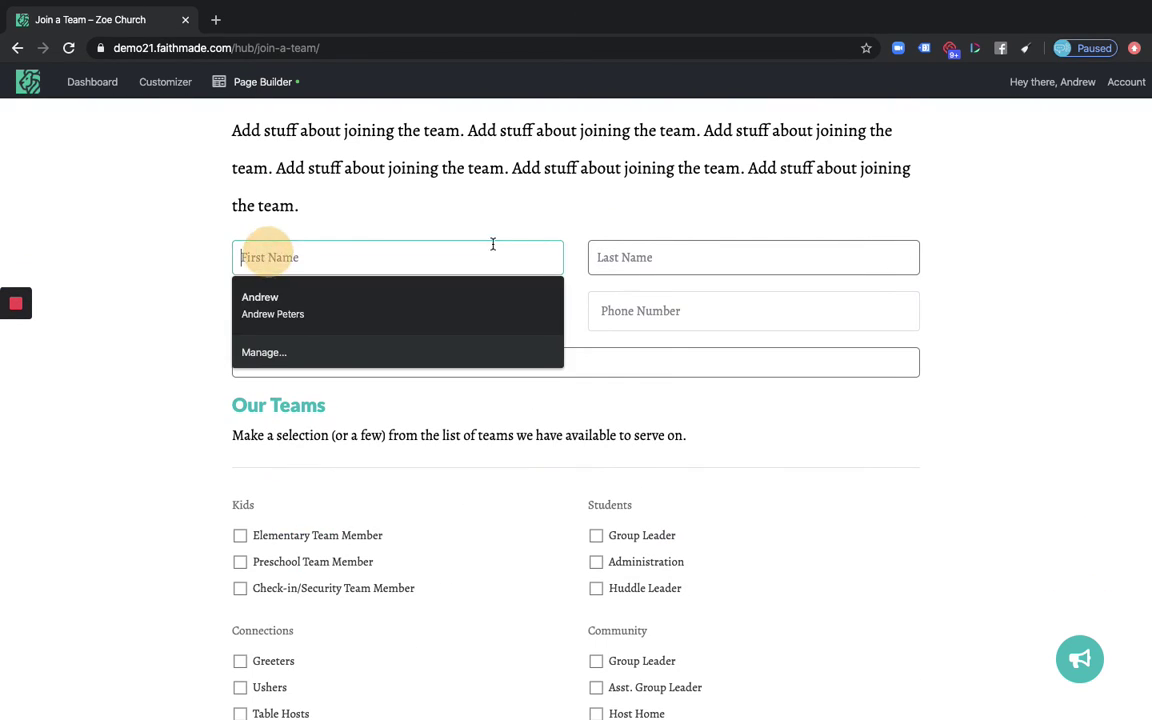
- Check the serve form's Last Name field and the choices for the preferred method of contact
click(679, 257)
click(503, 356)
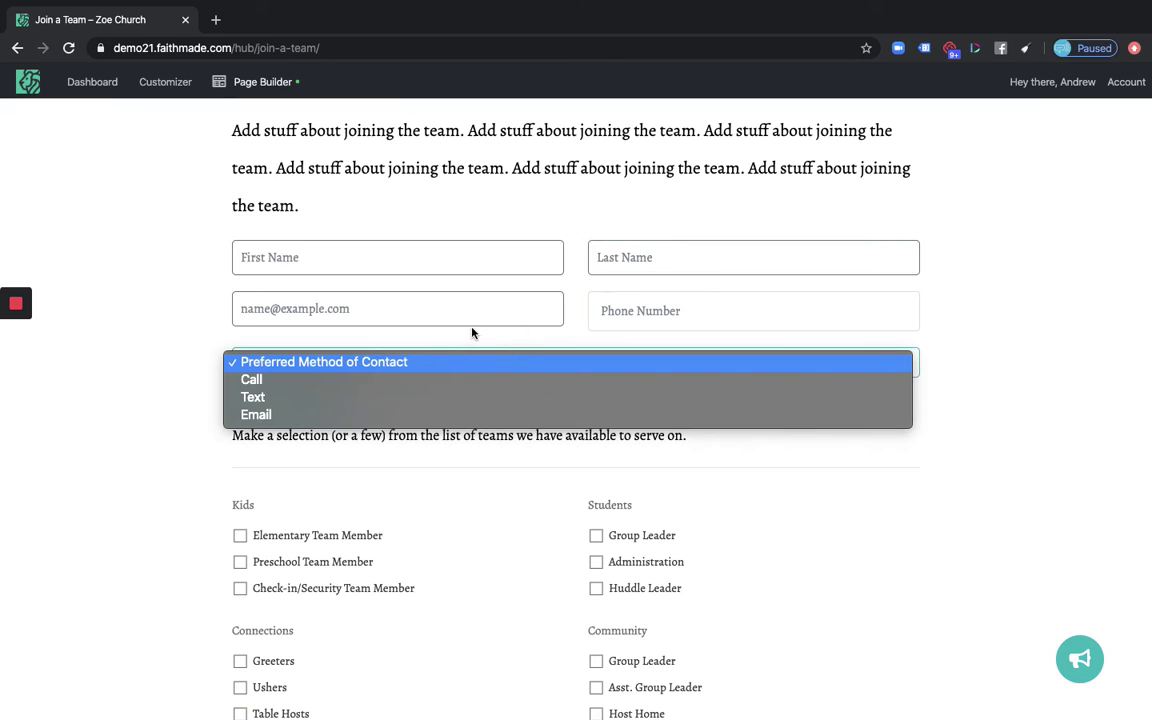
click(472, 333)
- Look through the team checkboxes under Our Teams down to the form's submit button, and return to the page header
scroll(489, 481, down, 3)
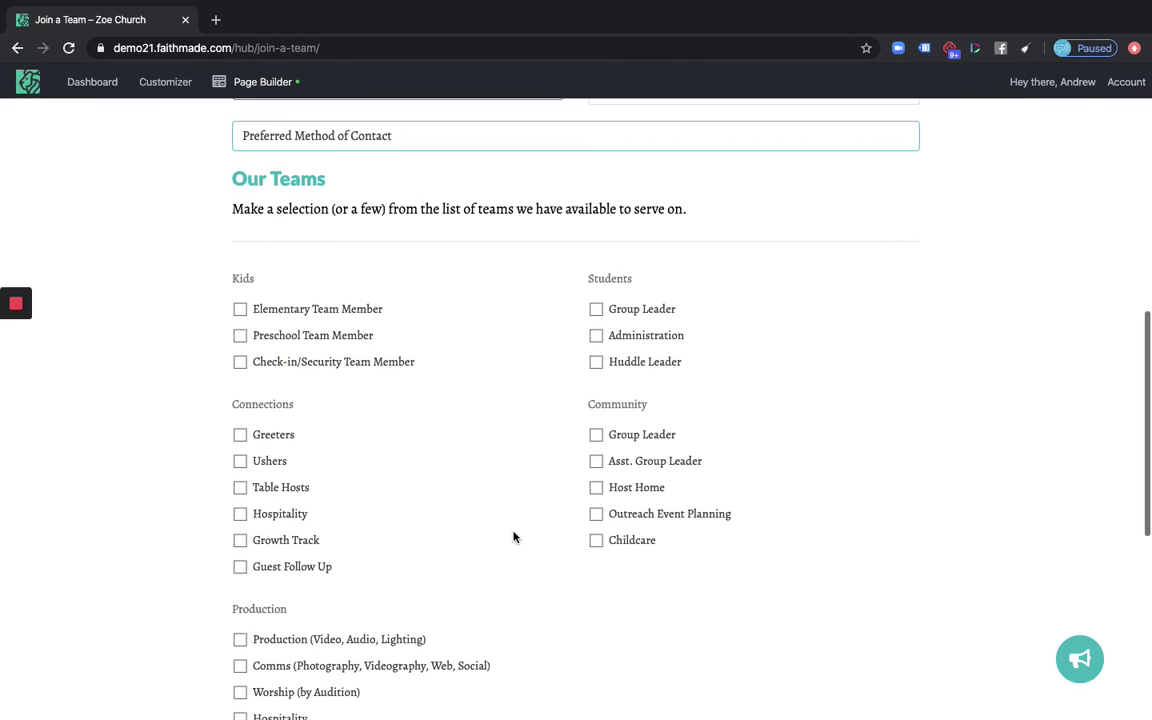
scroll(514, 535, down, 3)
scroll(503, 300, up, 2)
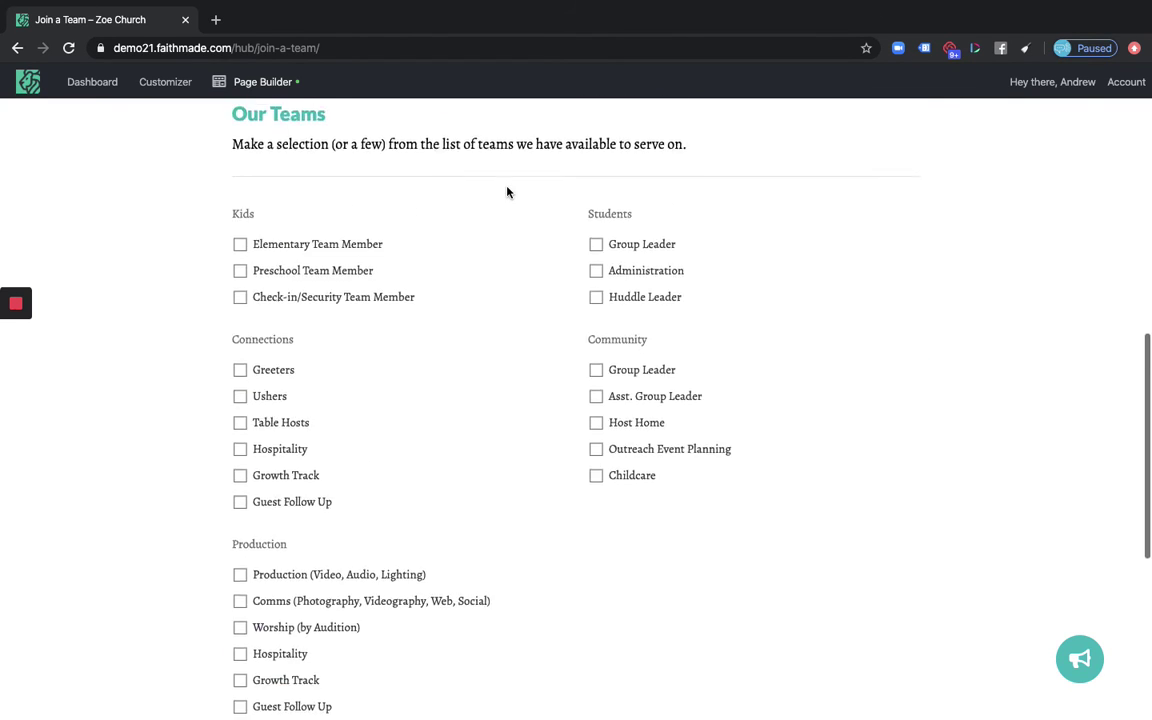
scroll(512, 417, down, 4)
scroll(504, 360, up, 3)
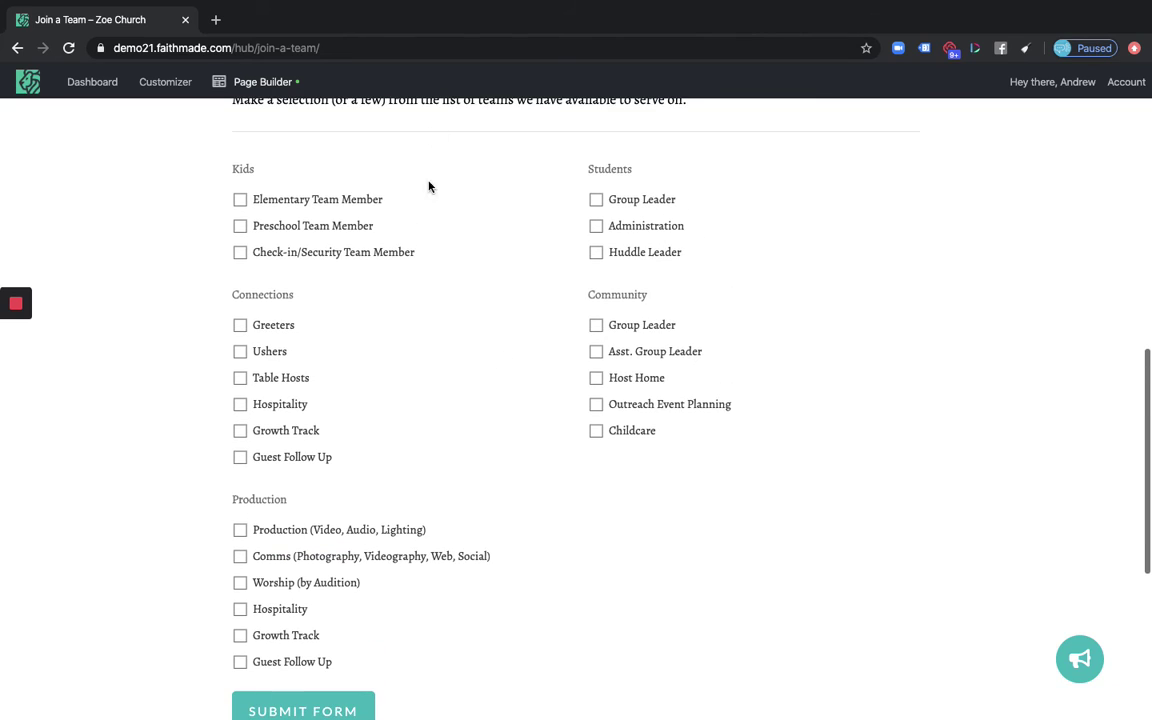
scroll(490, 441, down, 1)
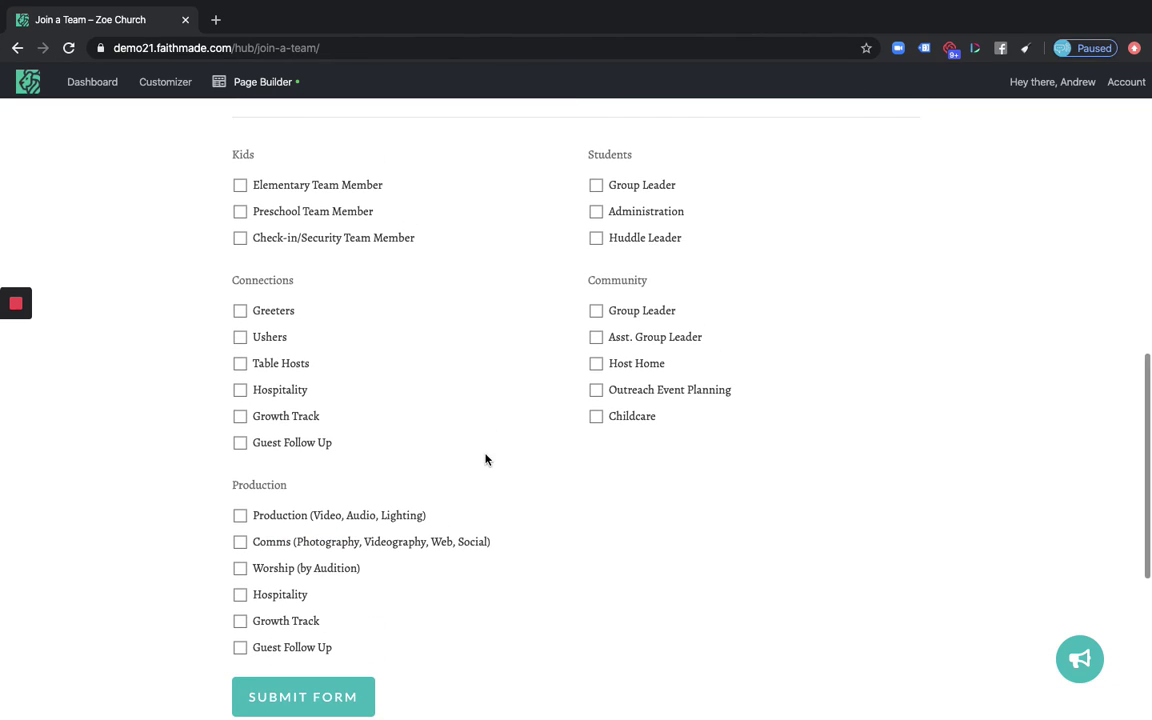
scroll(530, 463, down, 3)
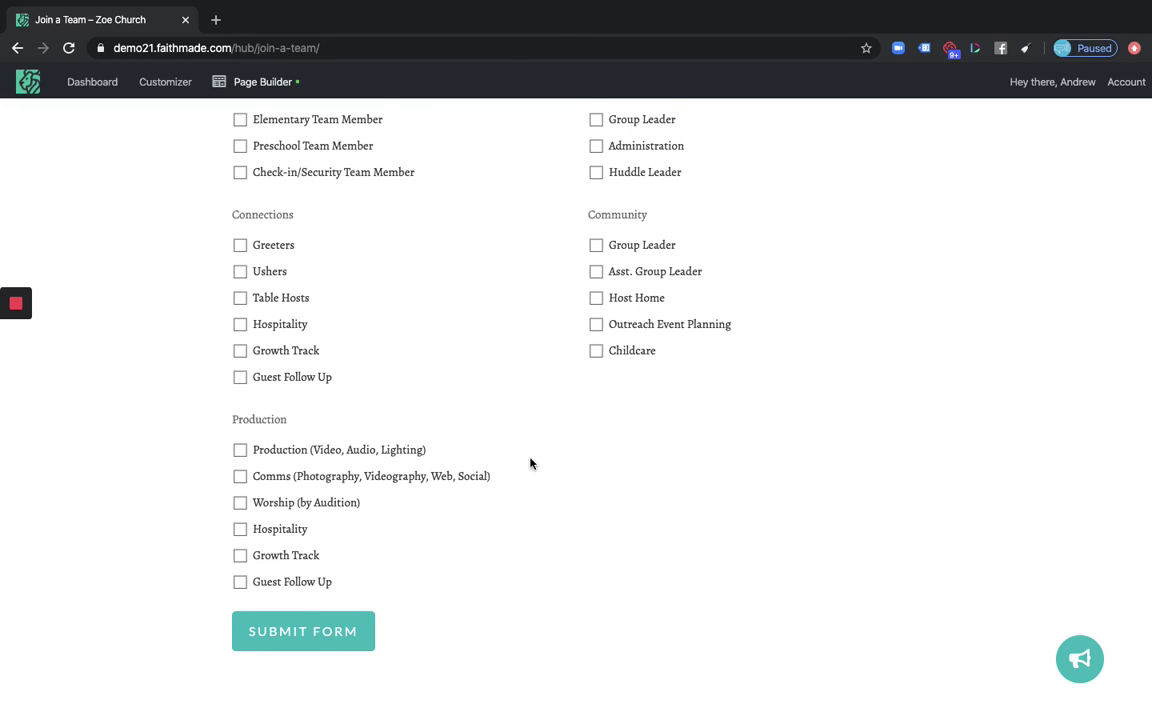
scroll(525, 435, down, 3)
scroll(494, 390, up, 2)
scroll(450, 450, down, 3)
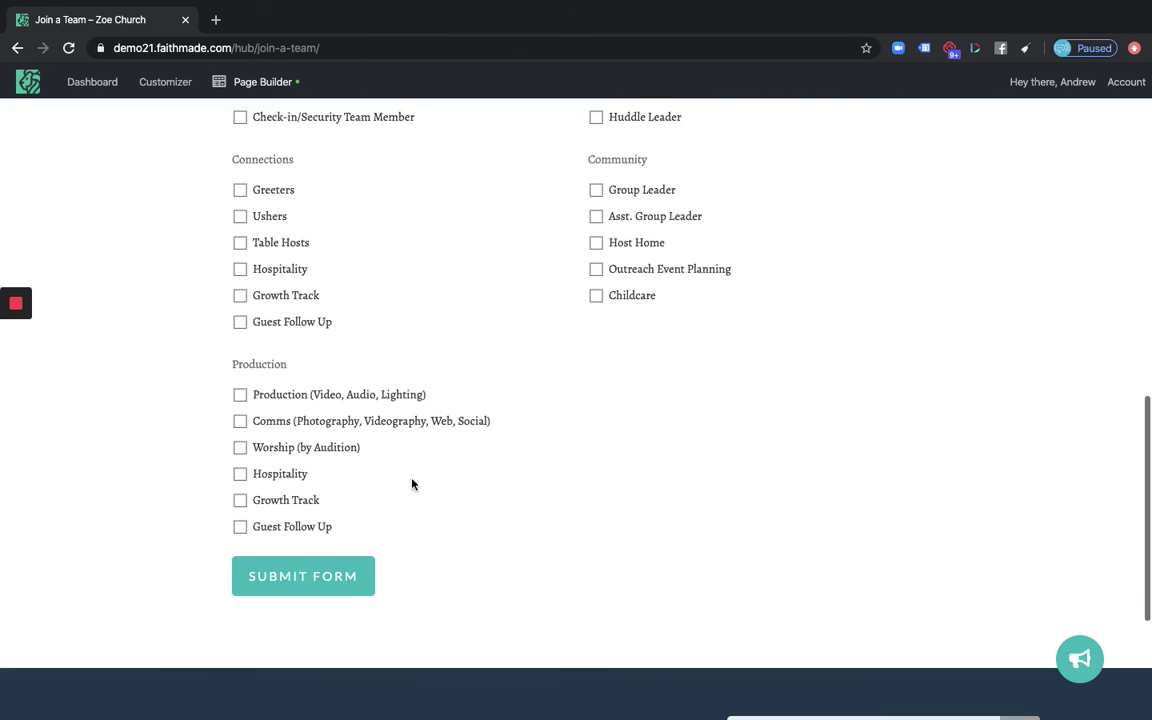
scroll(419, 278, up, 4)
scroll(463, 406, down, 5)
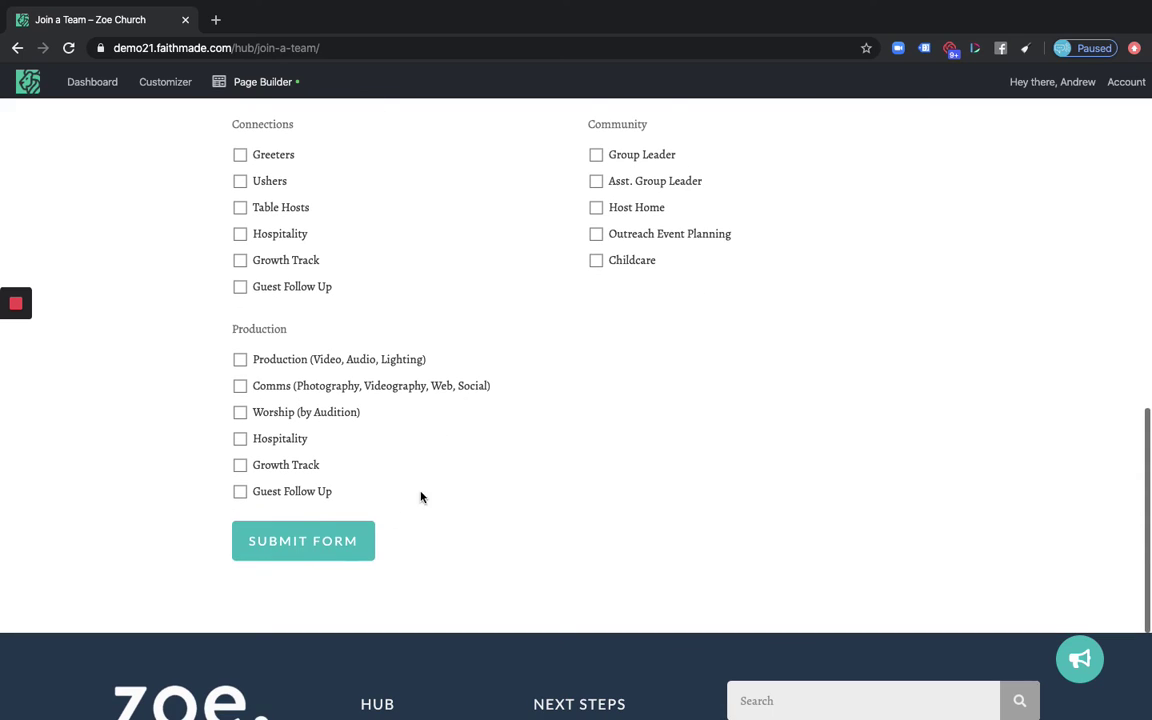
scroll(463, 296, up, 15)
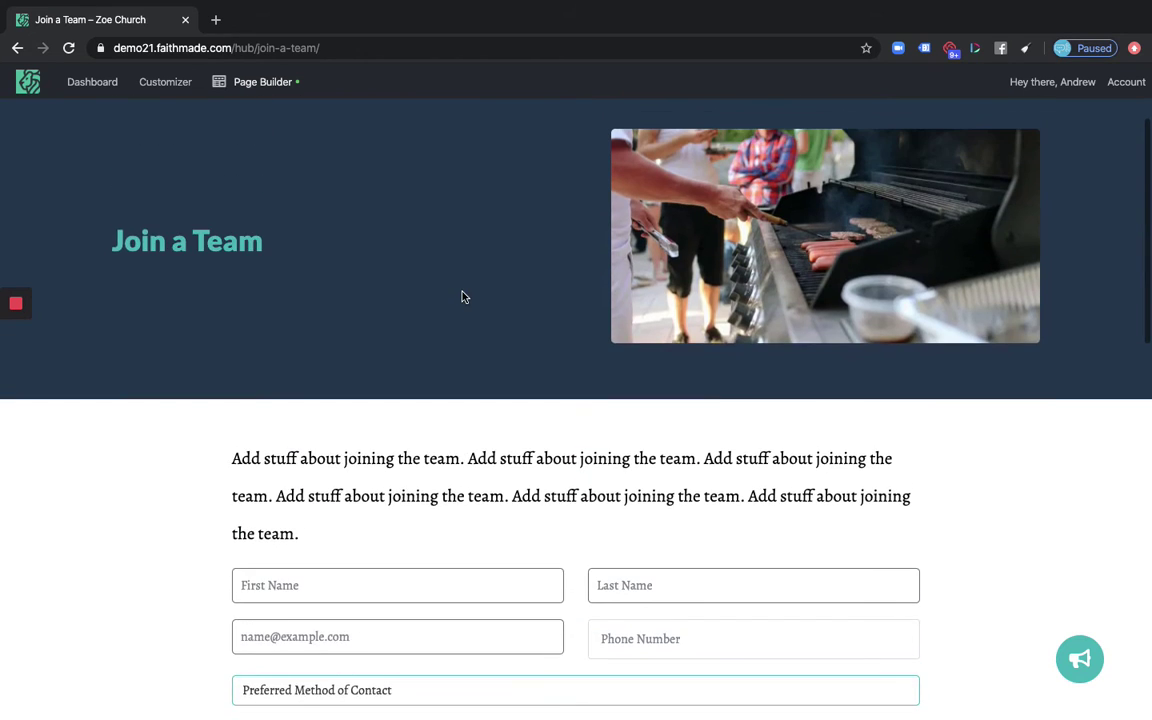
scroll(463, 296, up, 3)
- Open the Join a Team card for editing and remove its Fluent Forms block
mouse_move(92, 84)
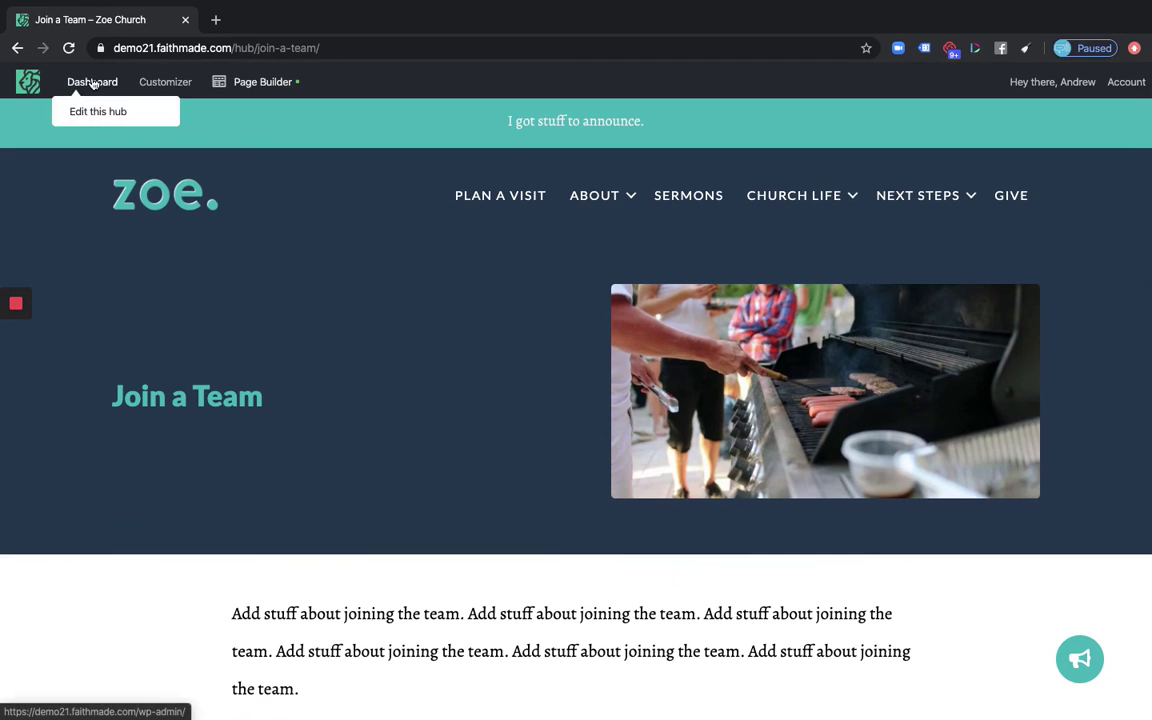
click(87, 114)
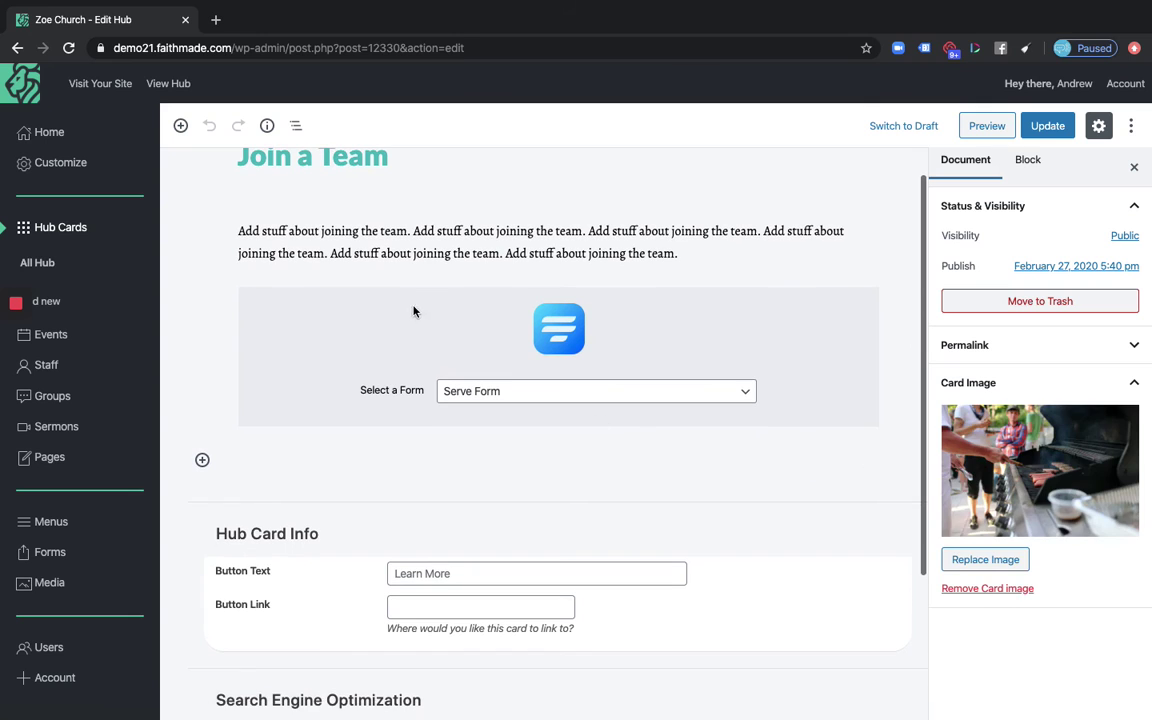
click(402, 332)
click(275, 261)
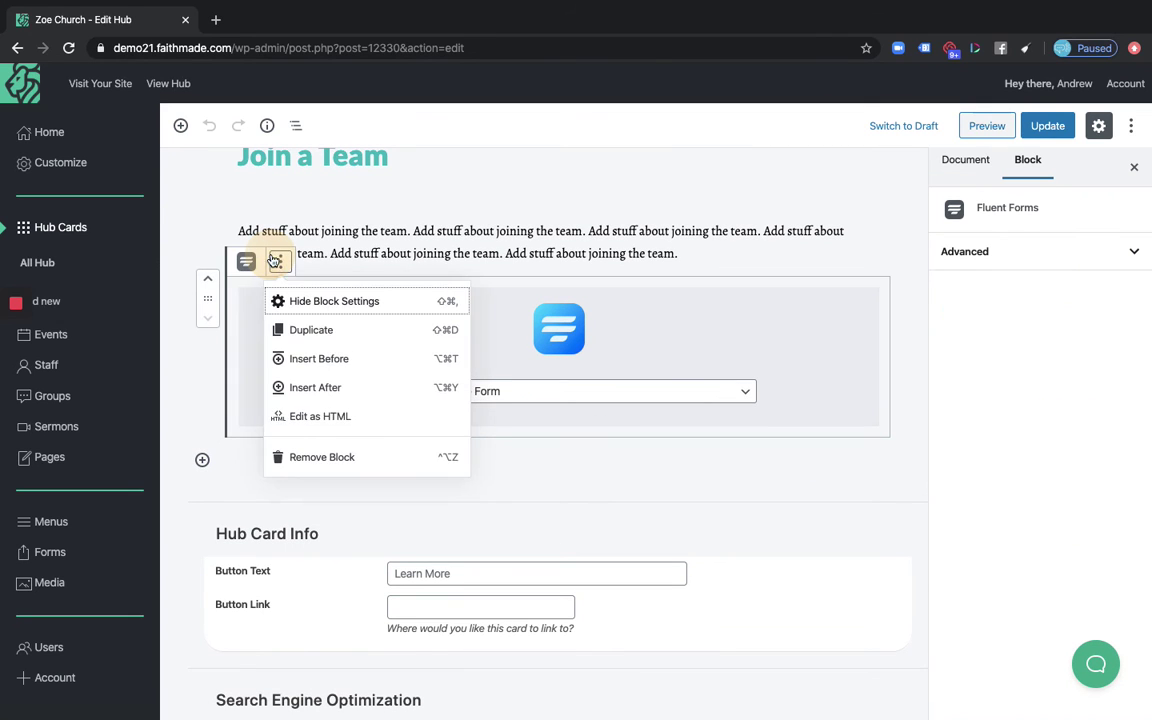
click(321, 457)
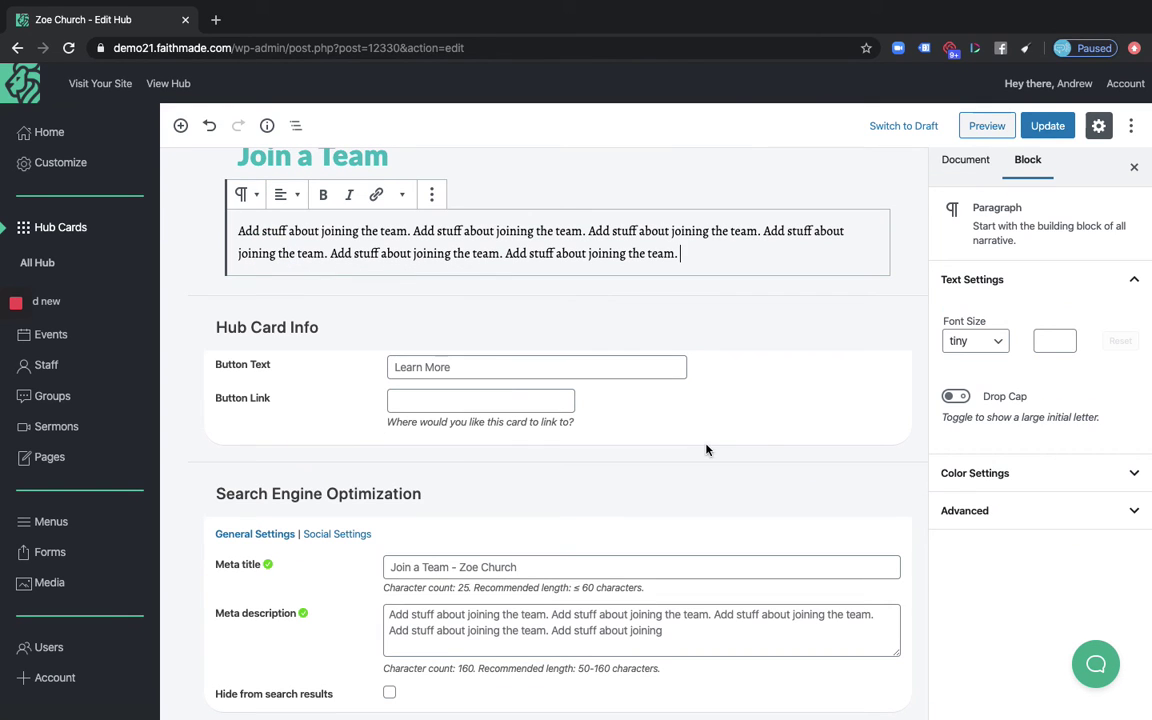
click(438, 369)
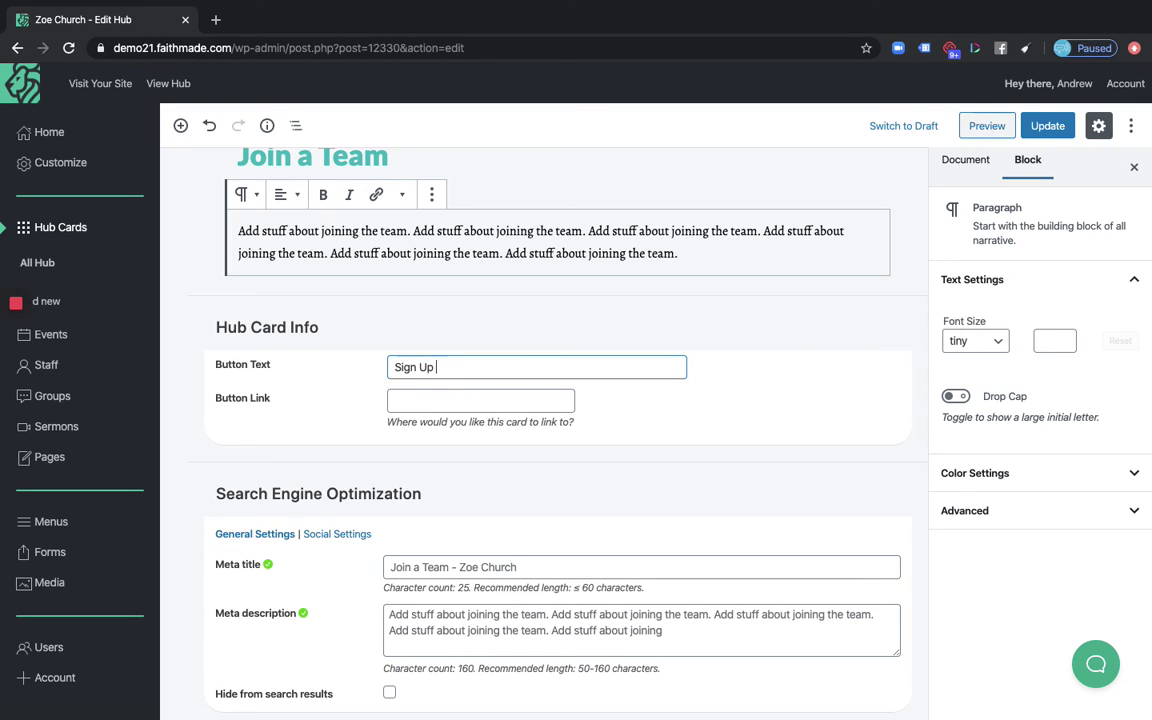
click(480, 400)
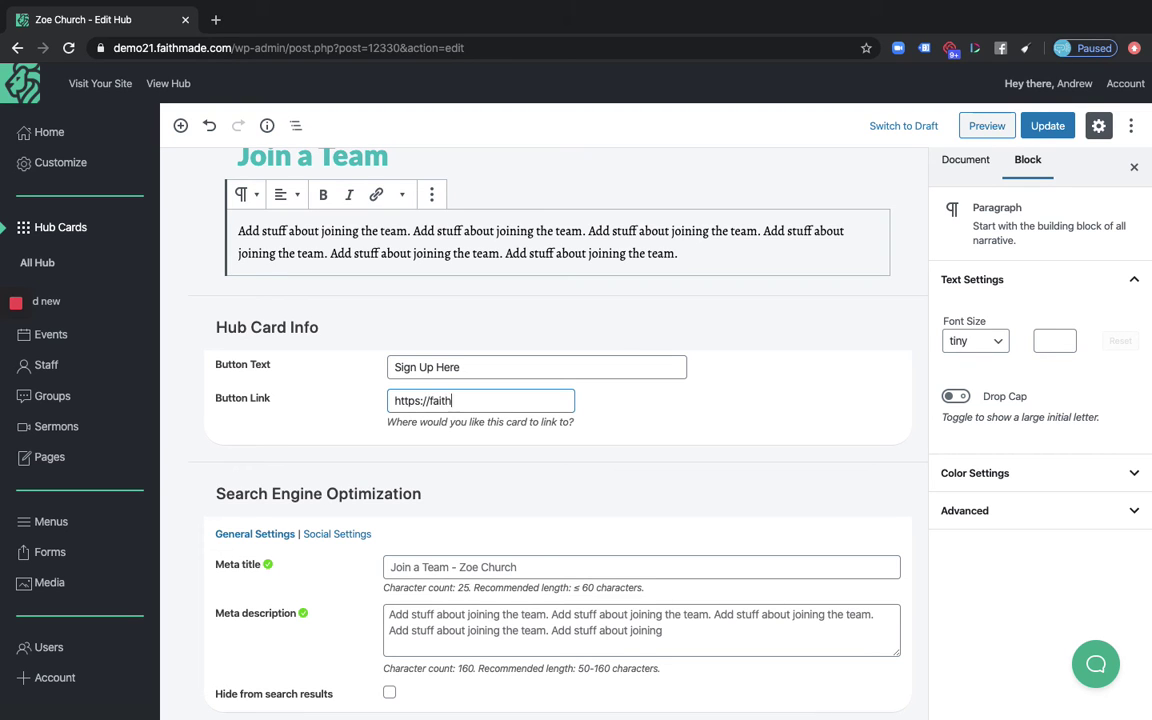
click(731, 315)
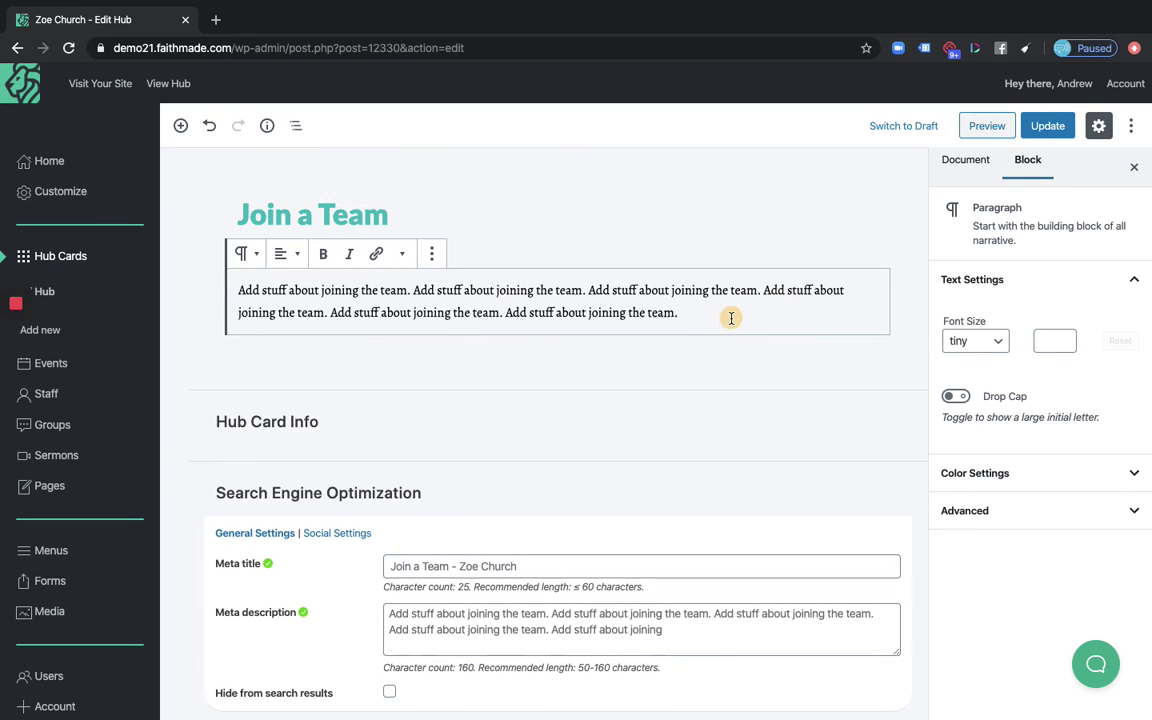
click(686, 419)
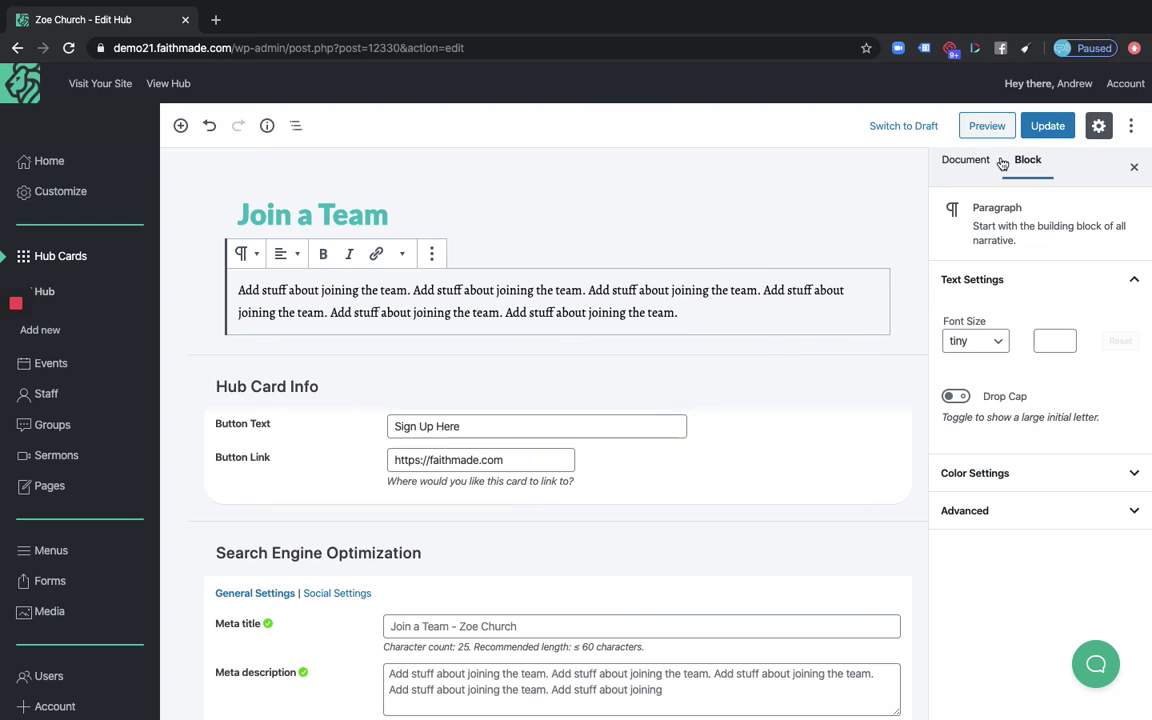
- Update the Join a Team card and look over its live page
click(1047, 125)
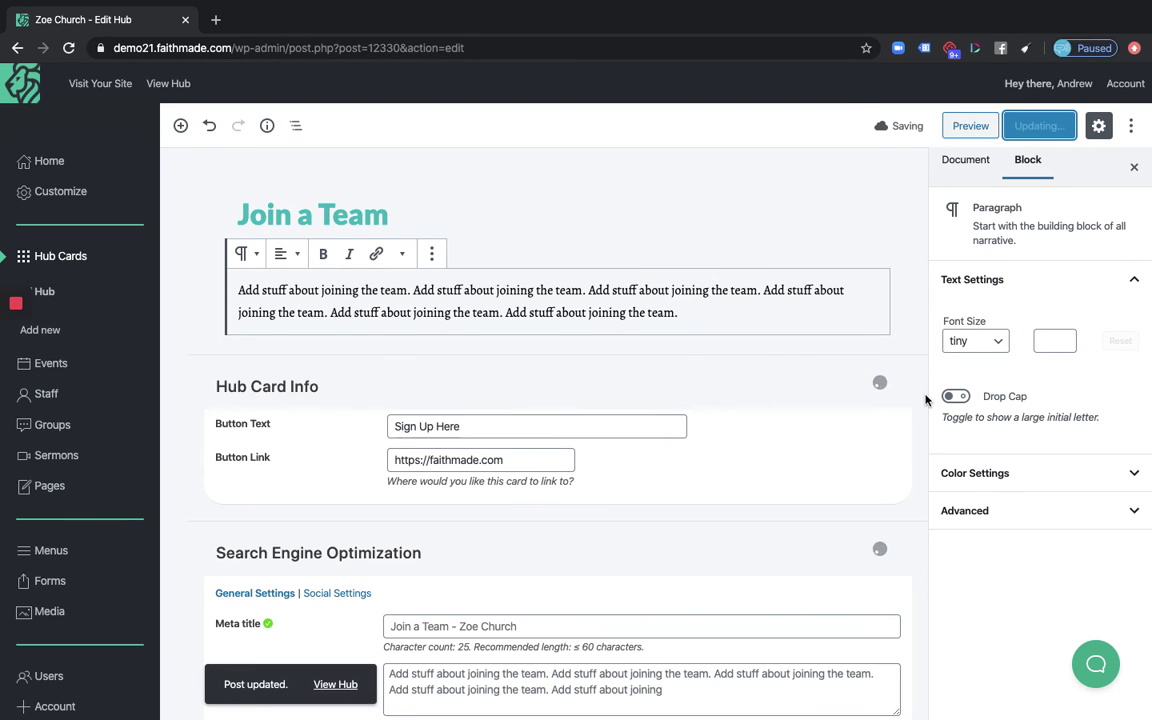
click(335, 685)
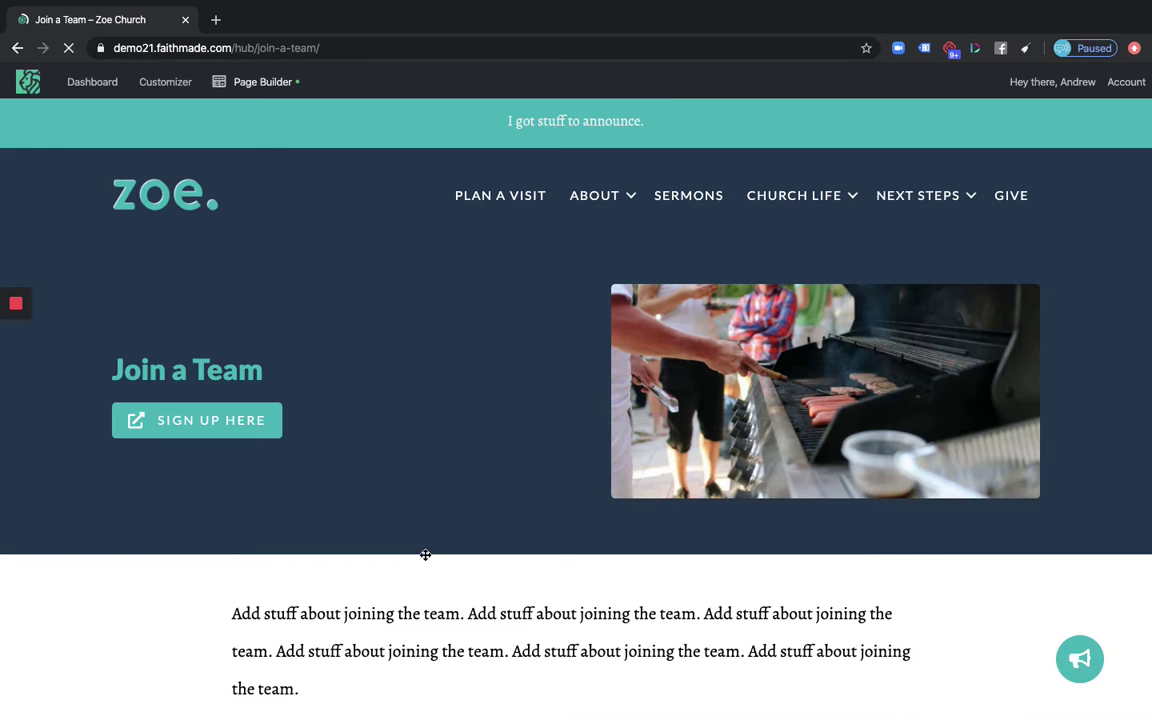
scroll(415, 527, down, 5)
scroll(519, 411, up, 5)
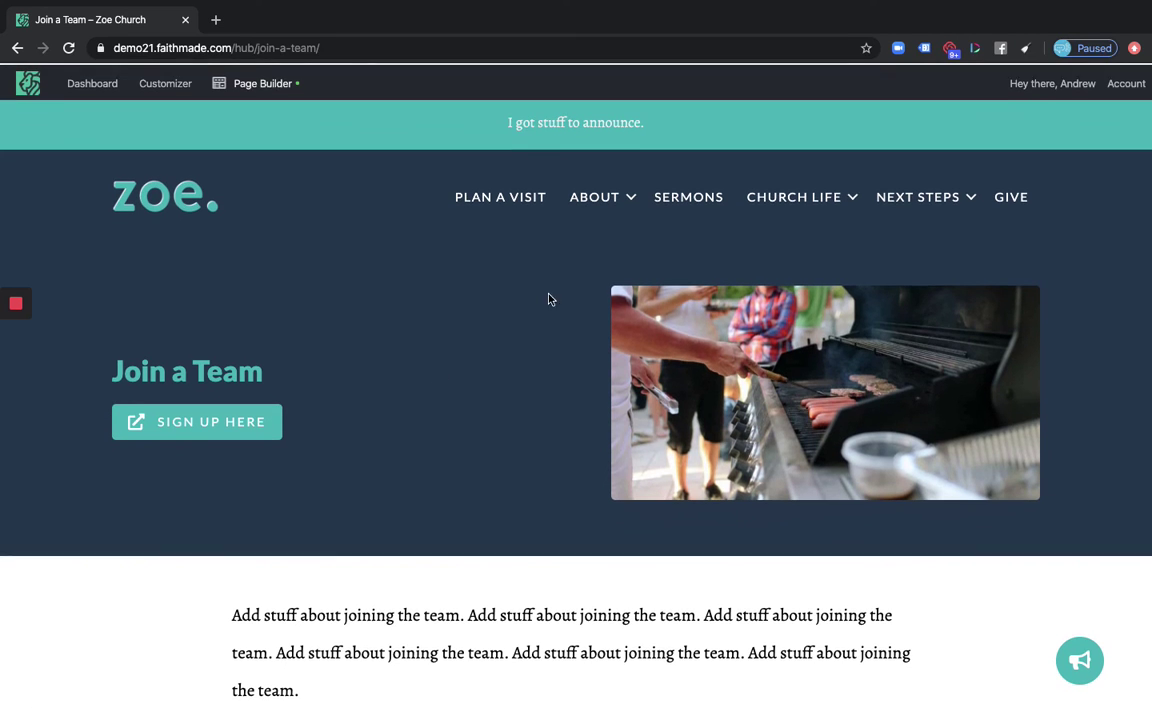
- Open the site's Hub page and examine its header, the three hub cards and the footer links
mouse_move(802, 195)
click(773, 347)
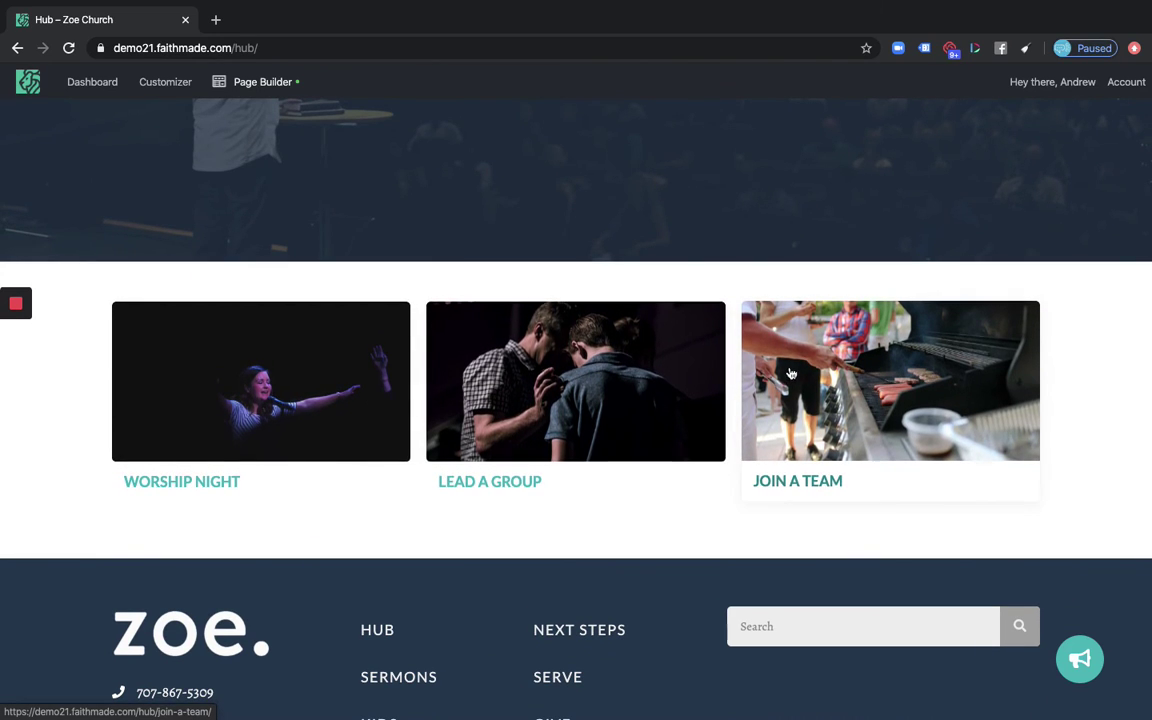
scroll(717, 282, up, 3)
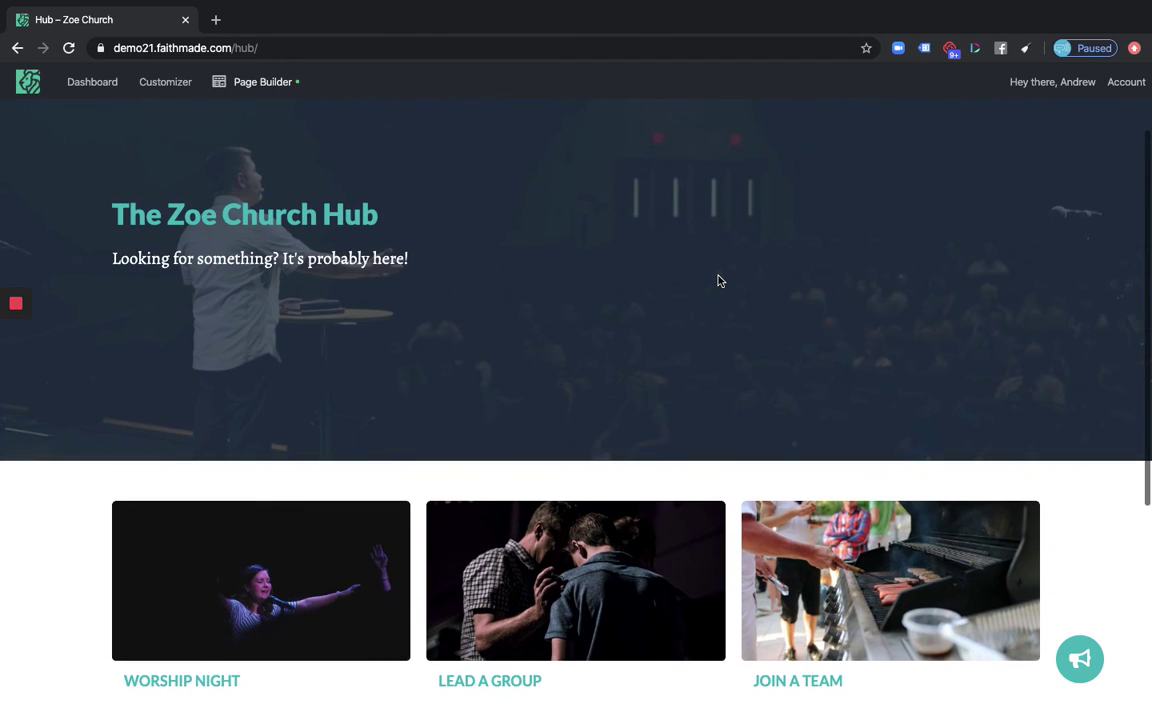
scroll(717, 281, down, 3)
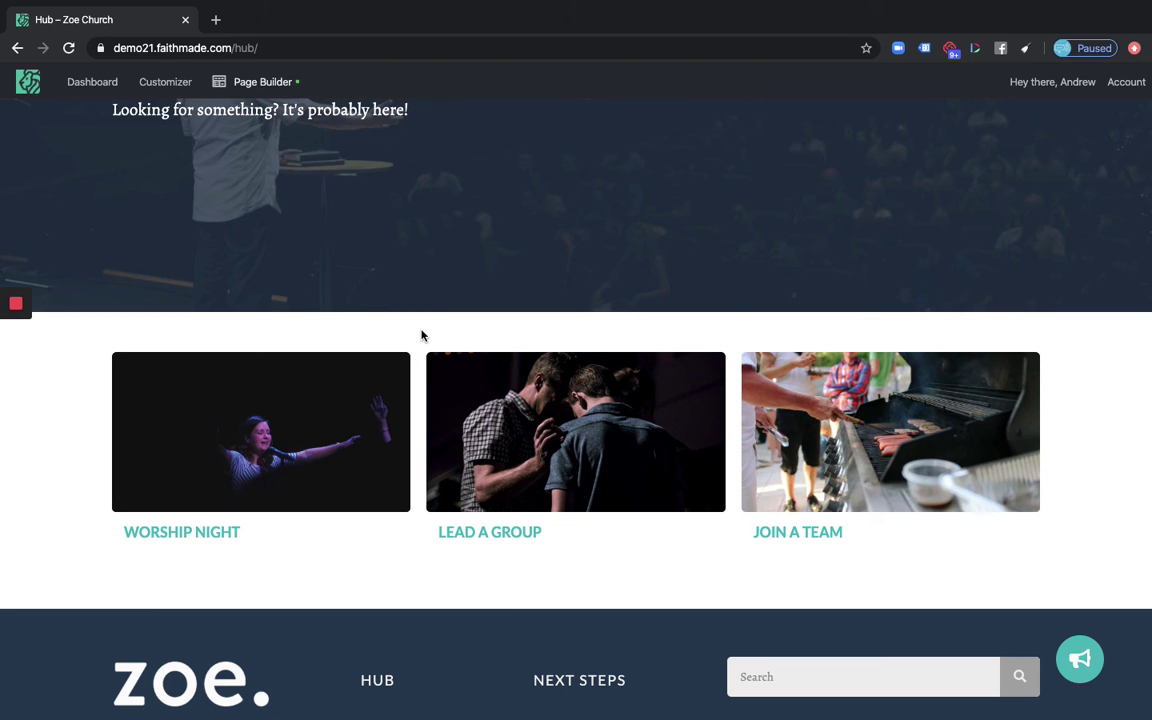
scroll(421, 335, up, 3)
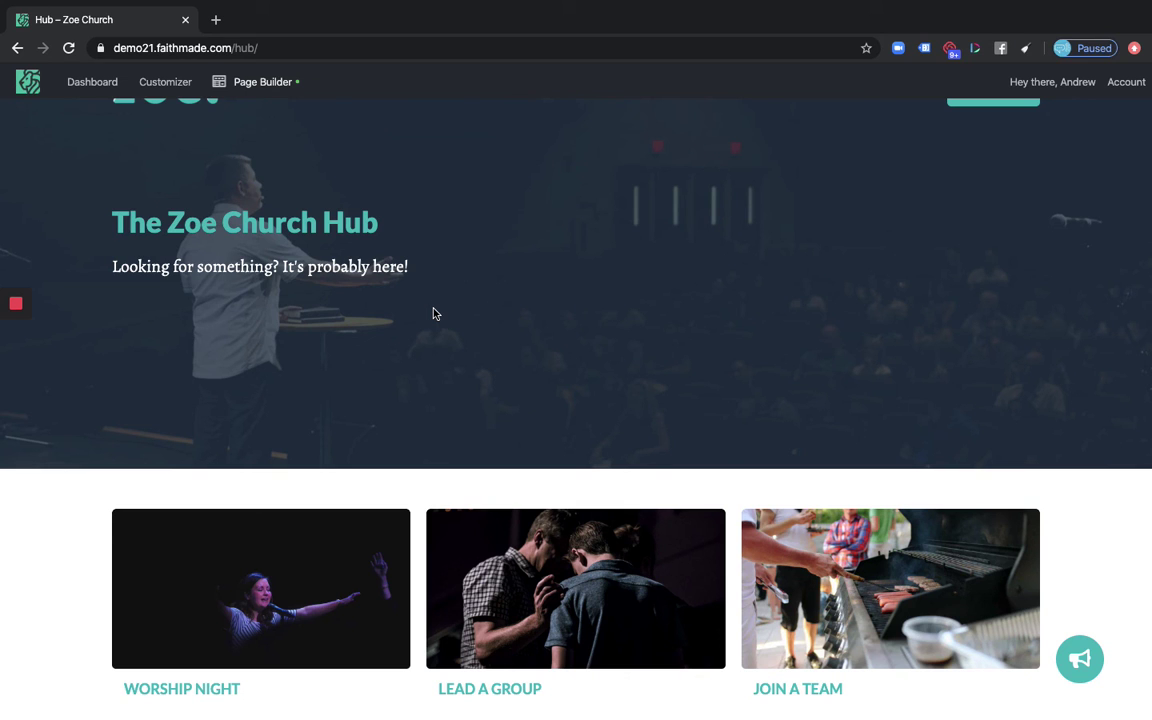
scroll(433, 313, up, 2)
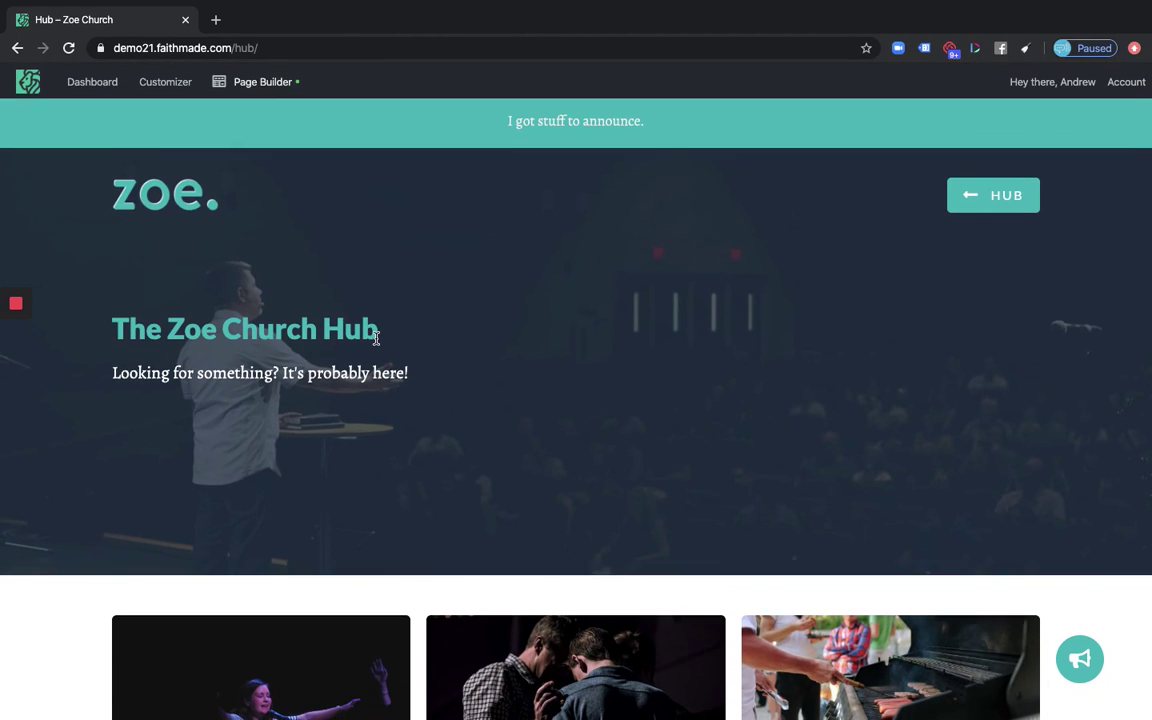
scroll(376, 338, down, 5)
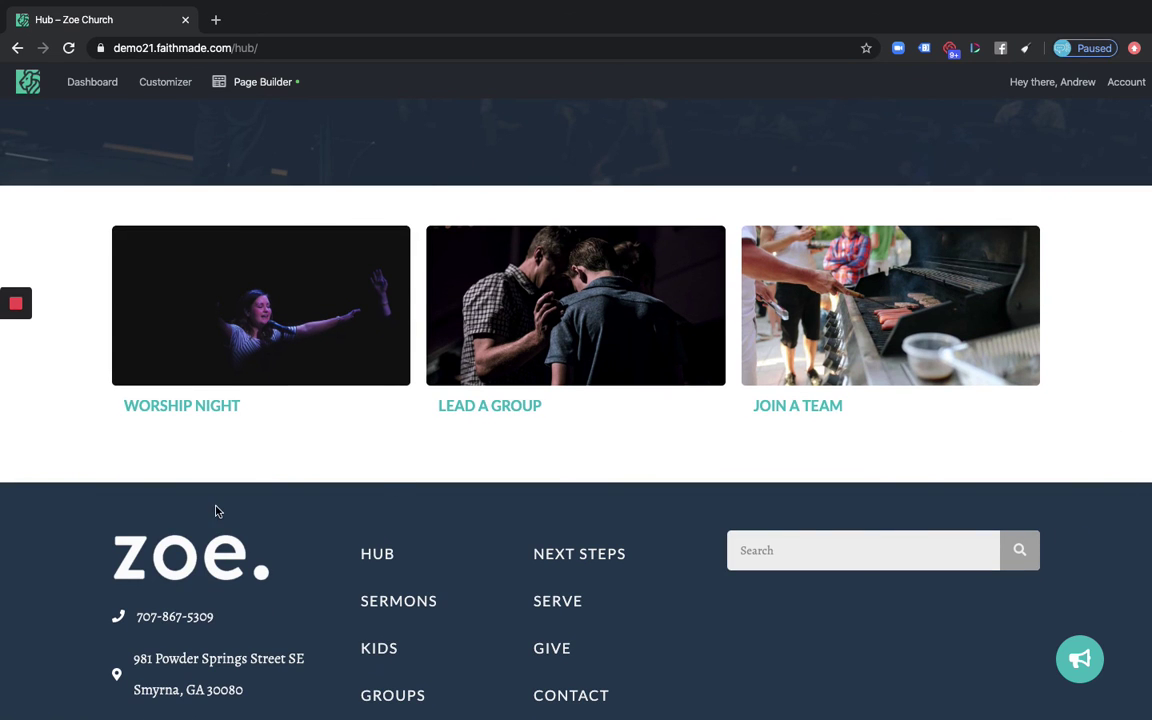
scroll(80, 207, up, 5)
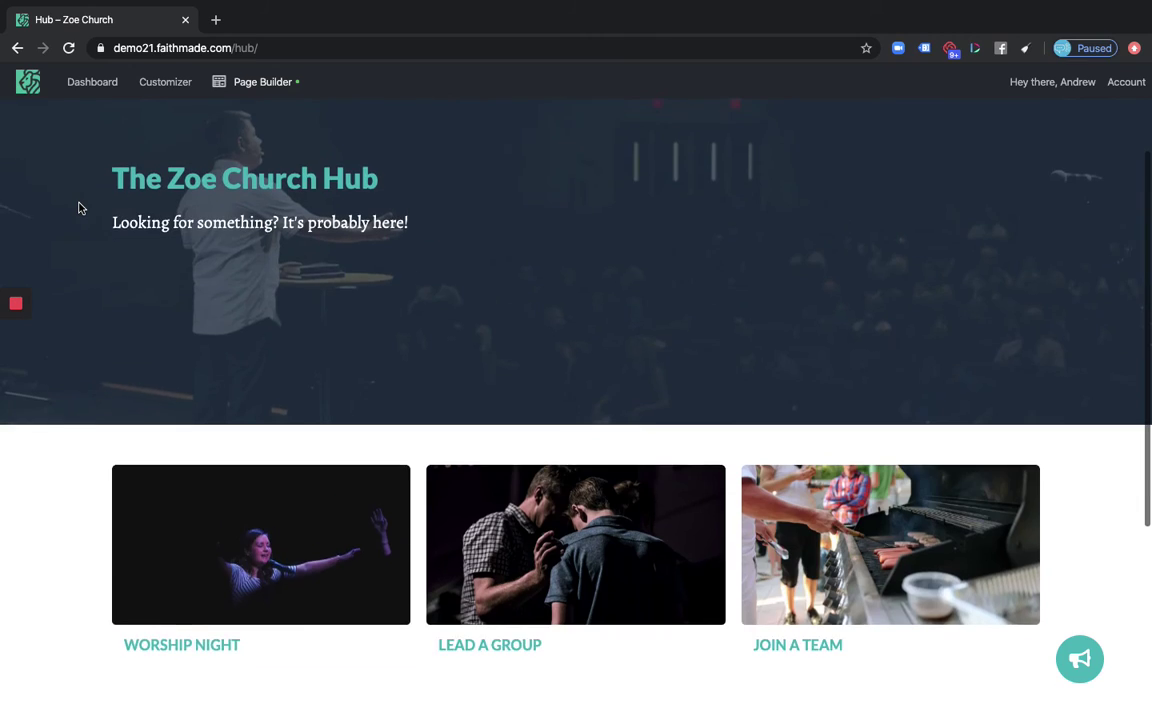
- Remove the Hub item from the Connect menu in the site's menu settings and save the menu
click(90, 82)
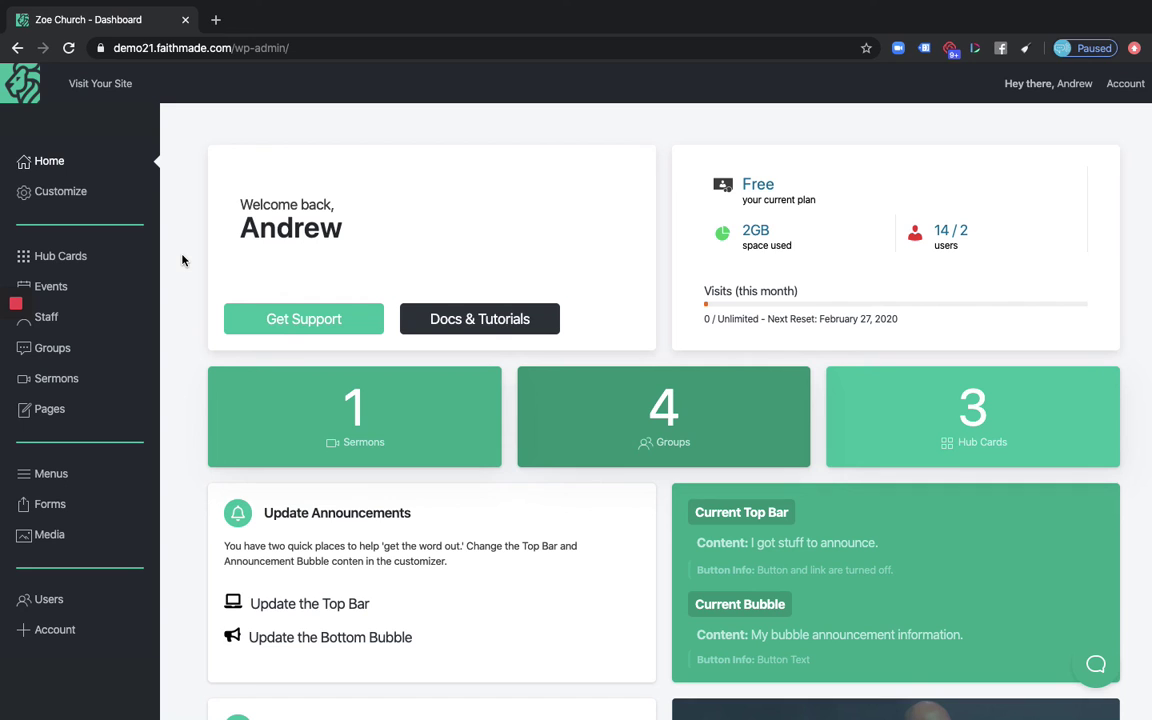
click(51, 473)
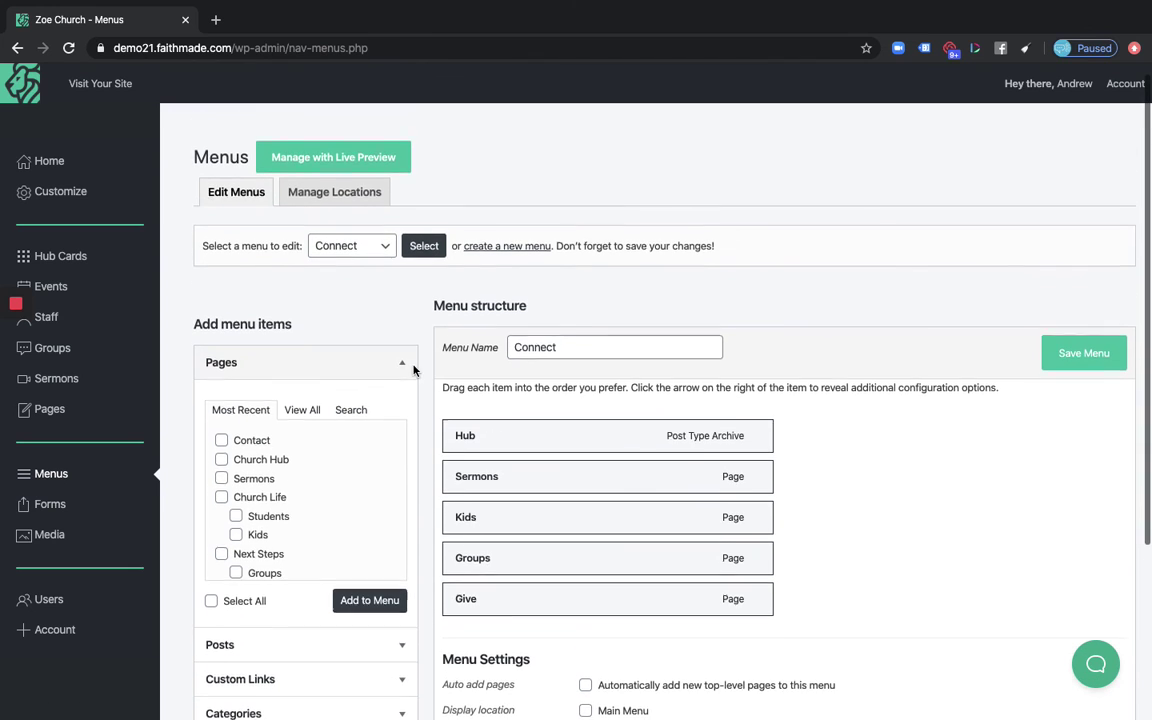
scroll(400, 330, down, 1)
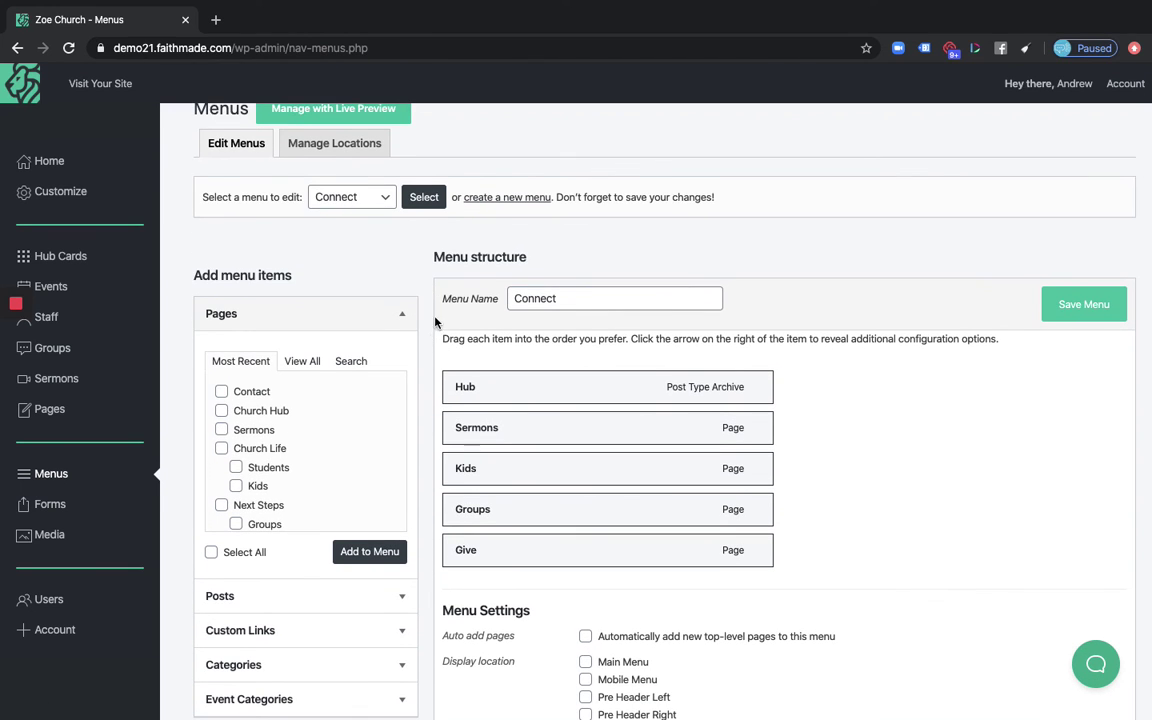
scroll(430, 350, down, 1)
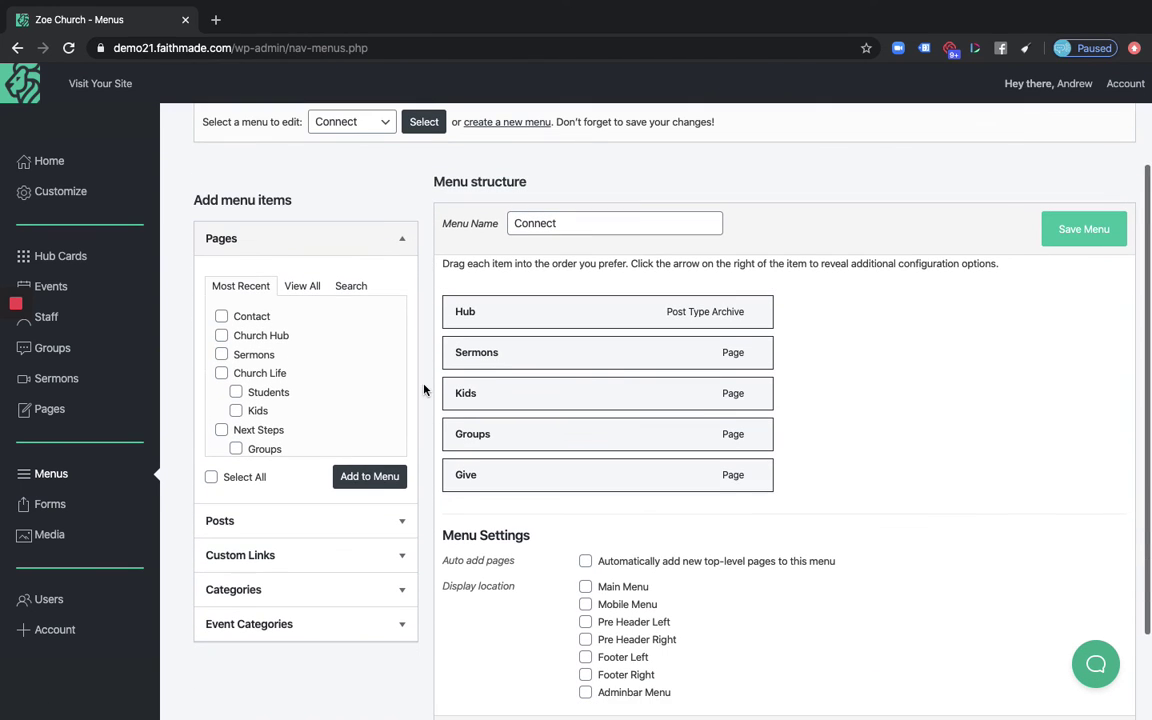
click(760, 311)
click(465, 676)
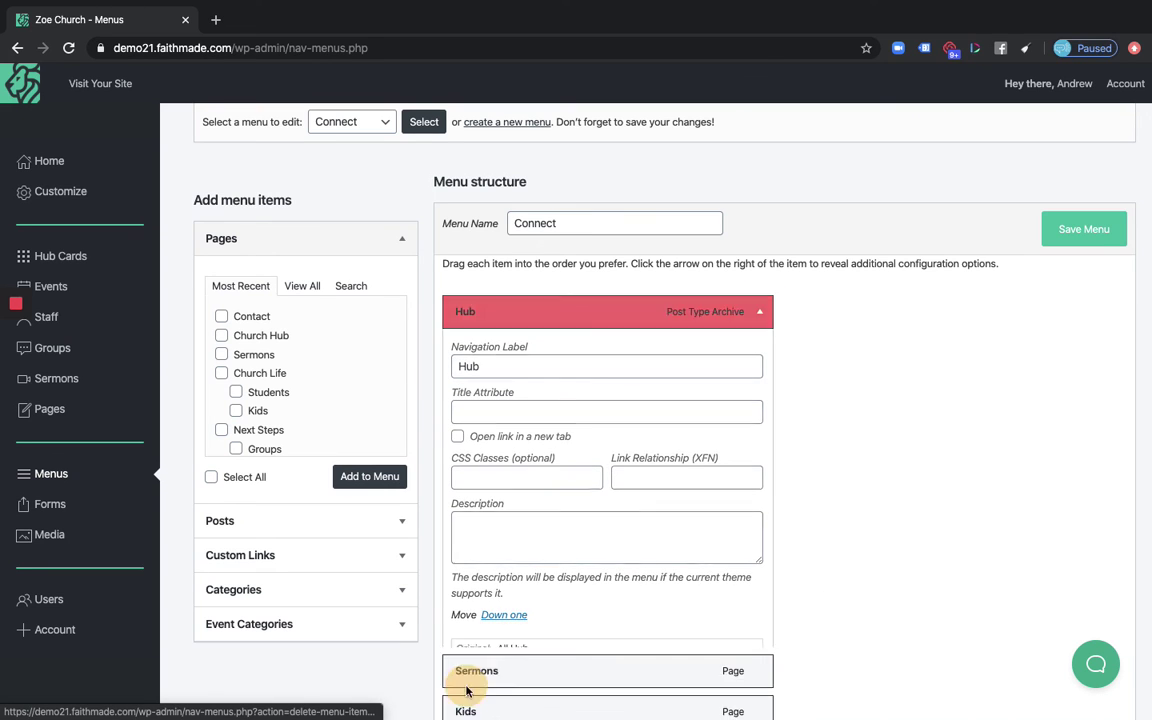
click(1080, 229)
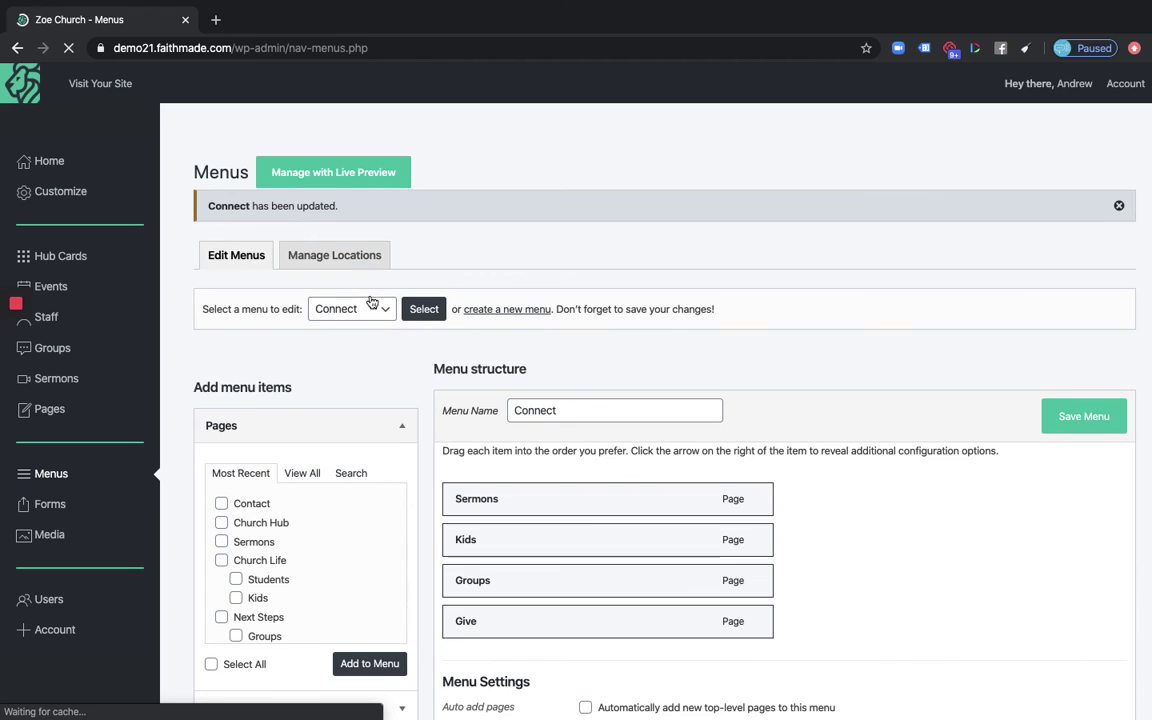
- Load the Main Menu for editing
click(371, 304)
click(372, 306)
click(372, 308)
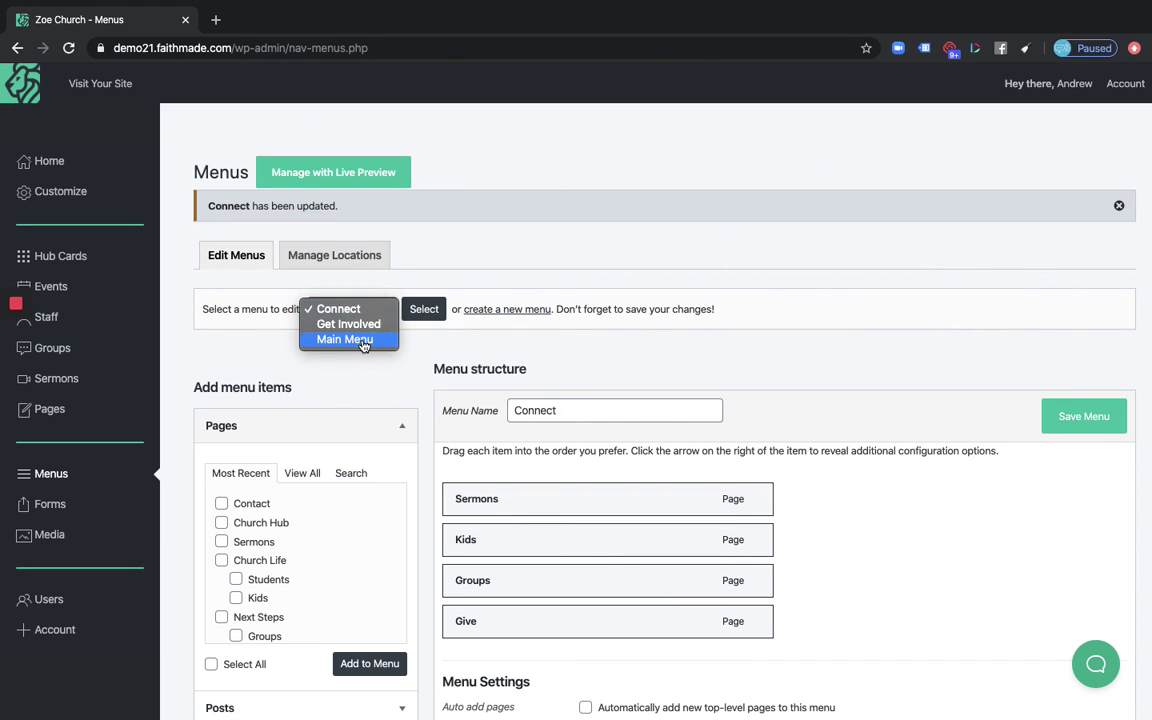
click(345, 340)
click(422, 309)
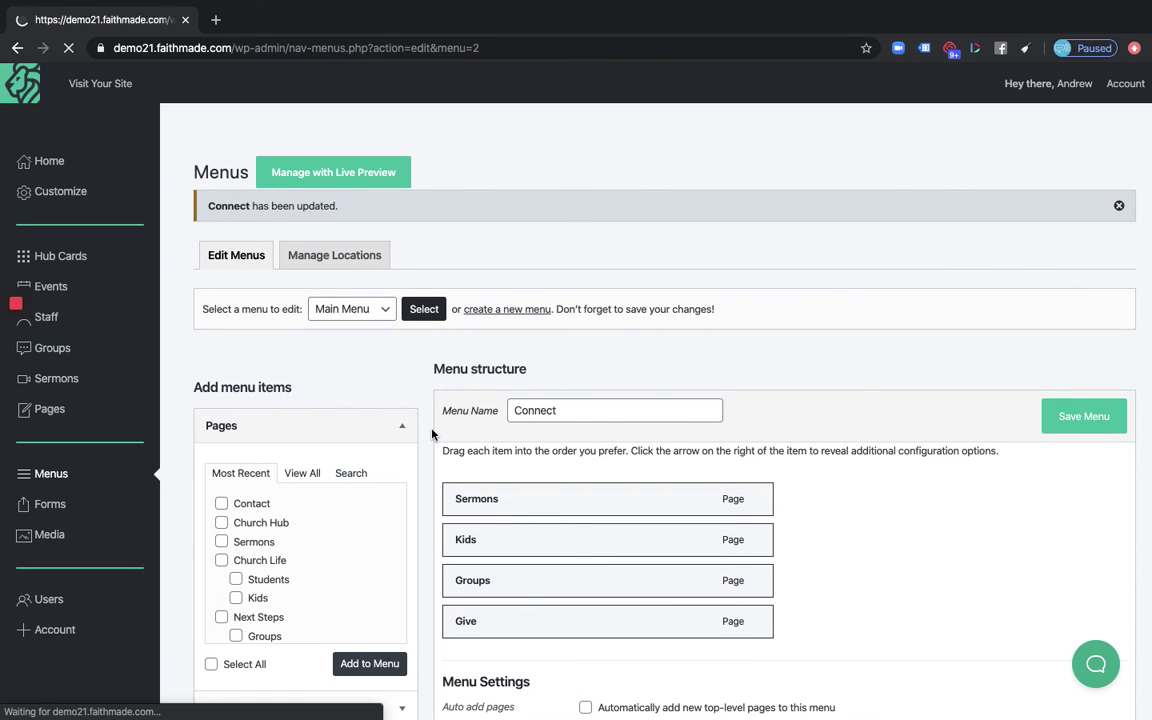
- Remove the Hub sub-item under Church Life from the Main Menu and save the menu
scroll(432, 433, down, 4)
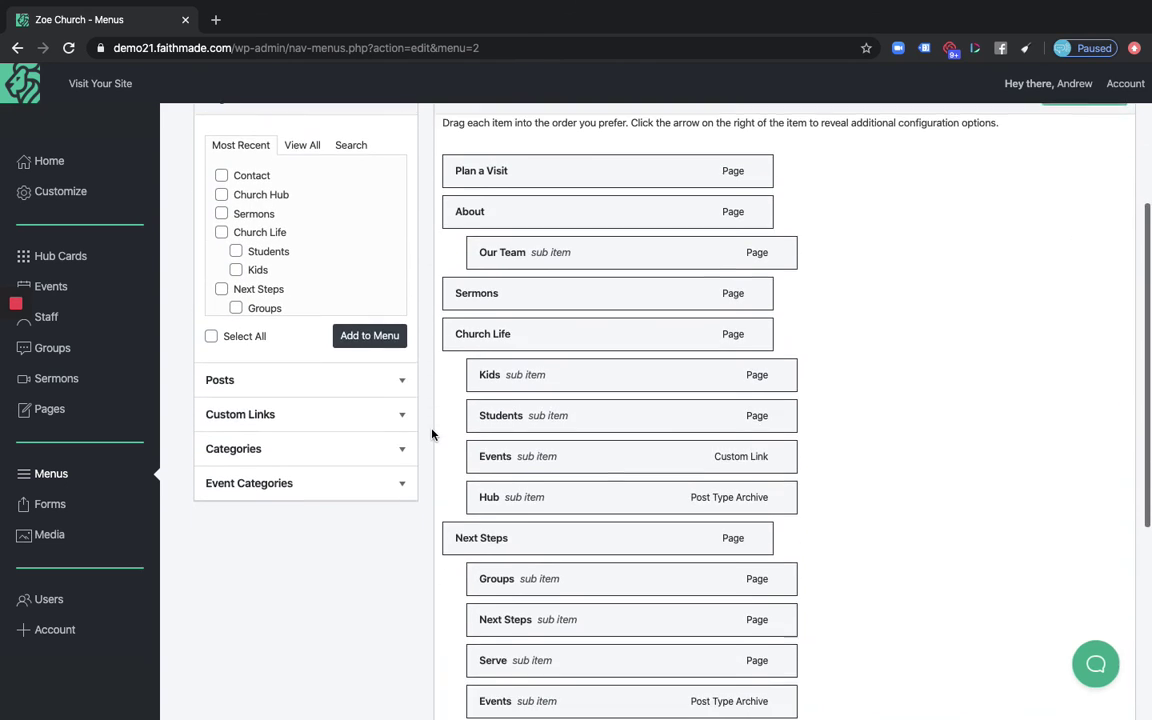
scroll(432, 433, down, 2)
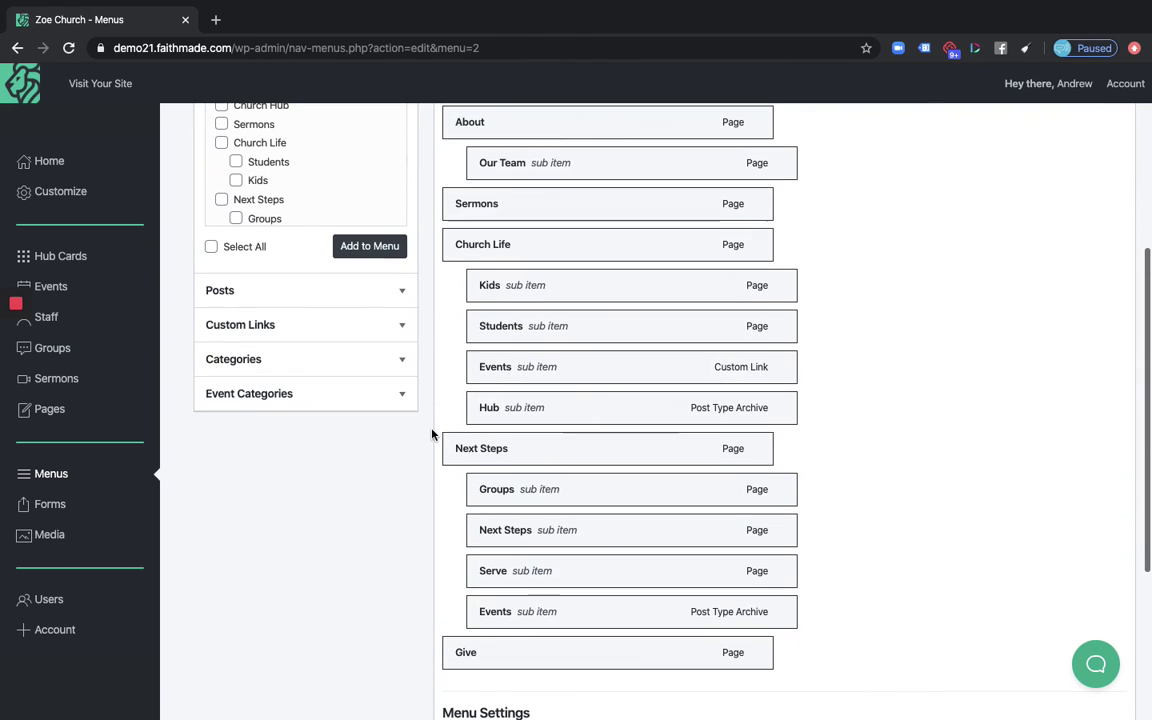
click(785, 411)
scroll(780, 410, down, 2)
click(484, 652)
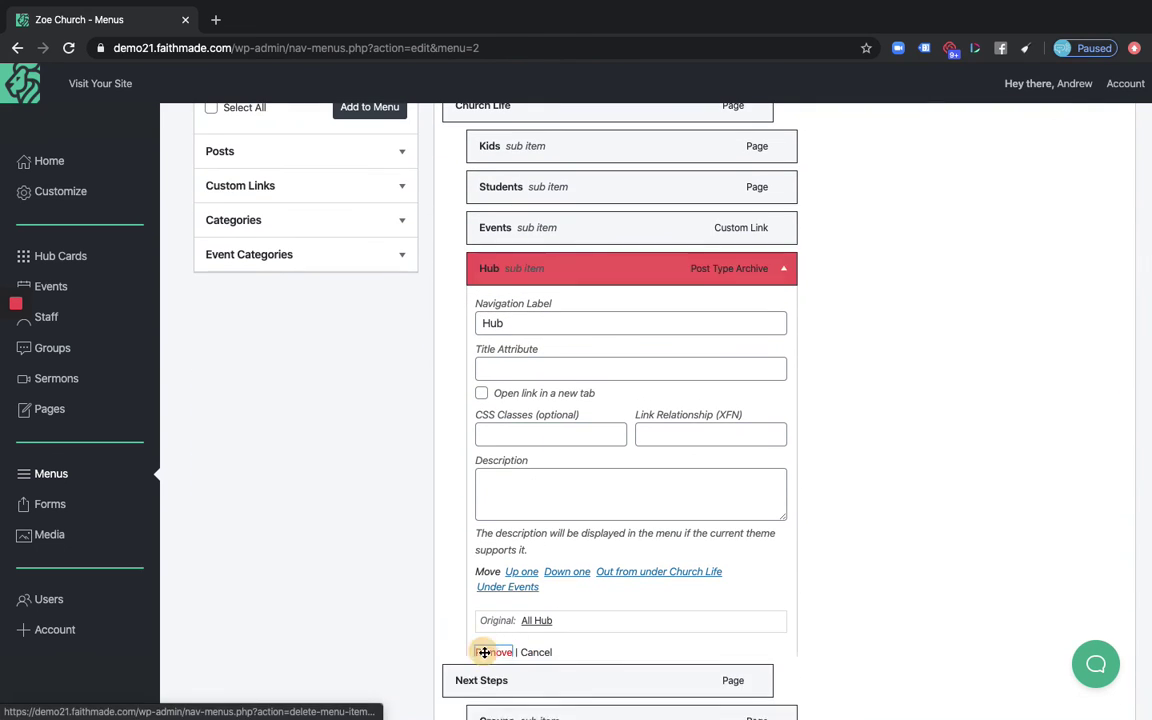
scroll(838, 237, up, 10)
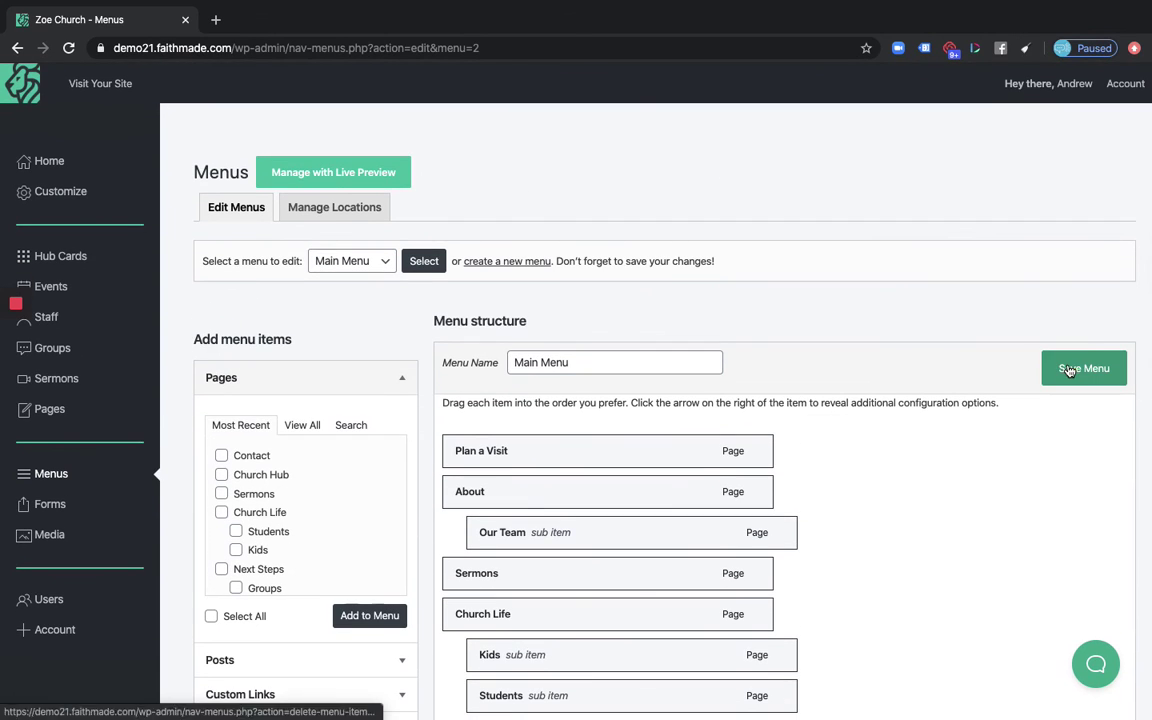
click(1069, 370)
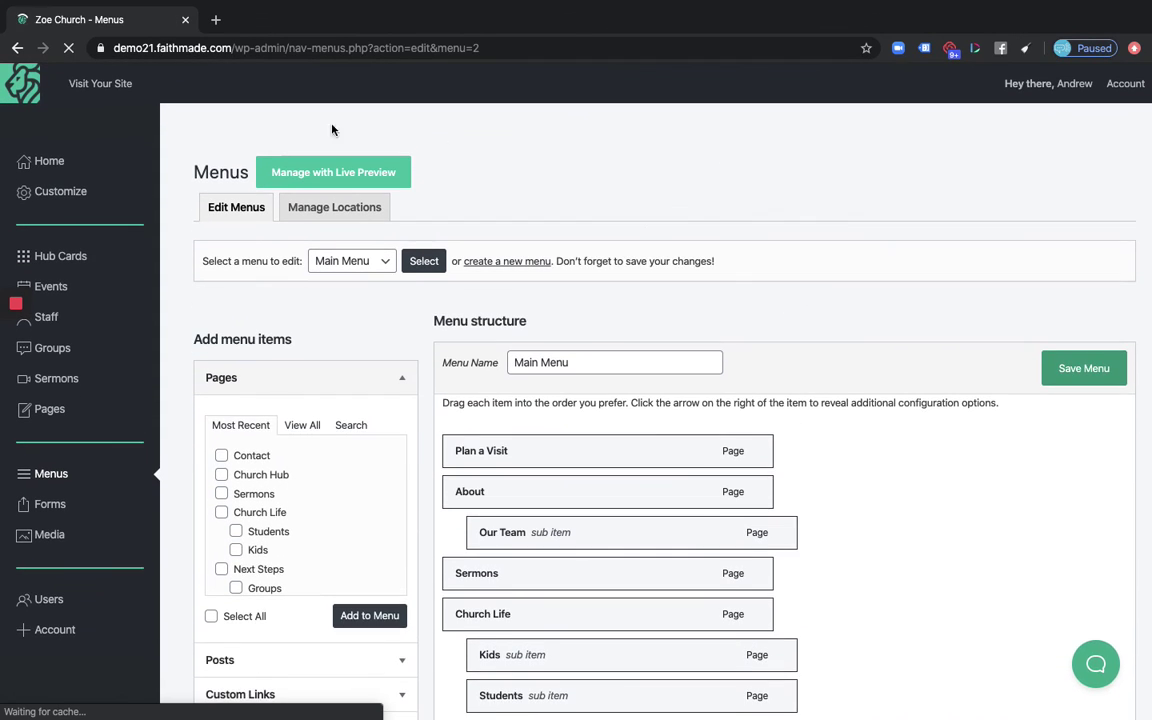
- Visit the live site and check the Church Life submenu and the footer links for the Hub item
click(100, 88)
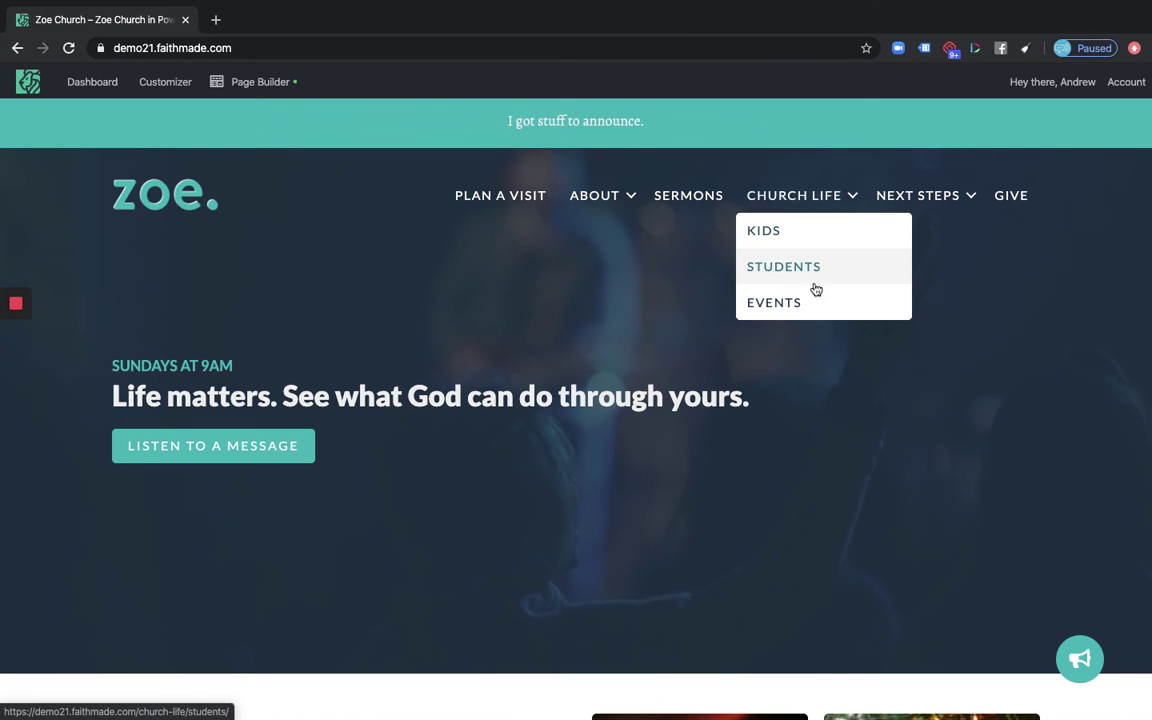
scroll(808, 438, down, 15)
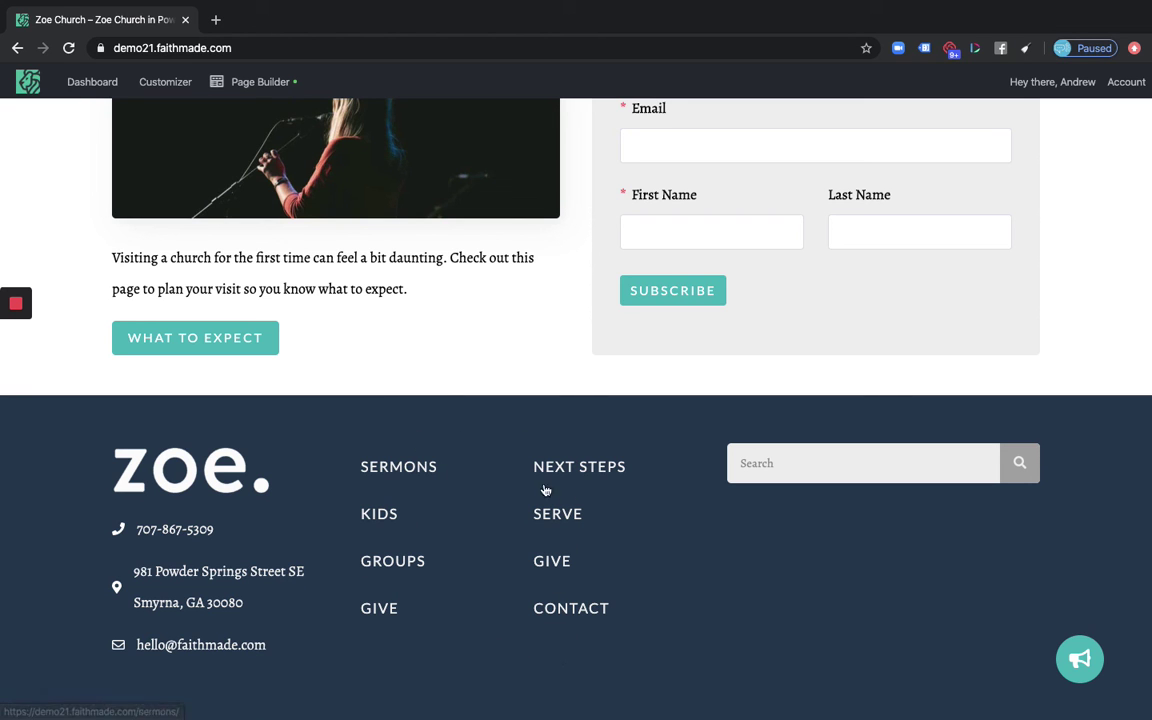
scroll(543, 434, up, 15)
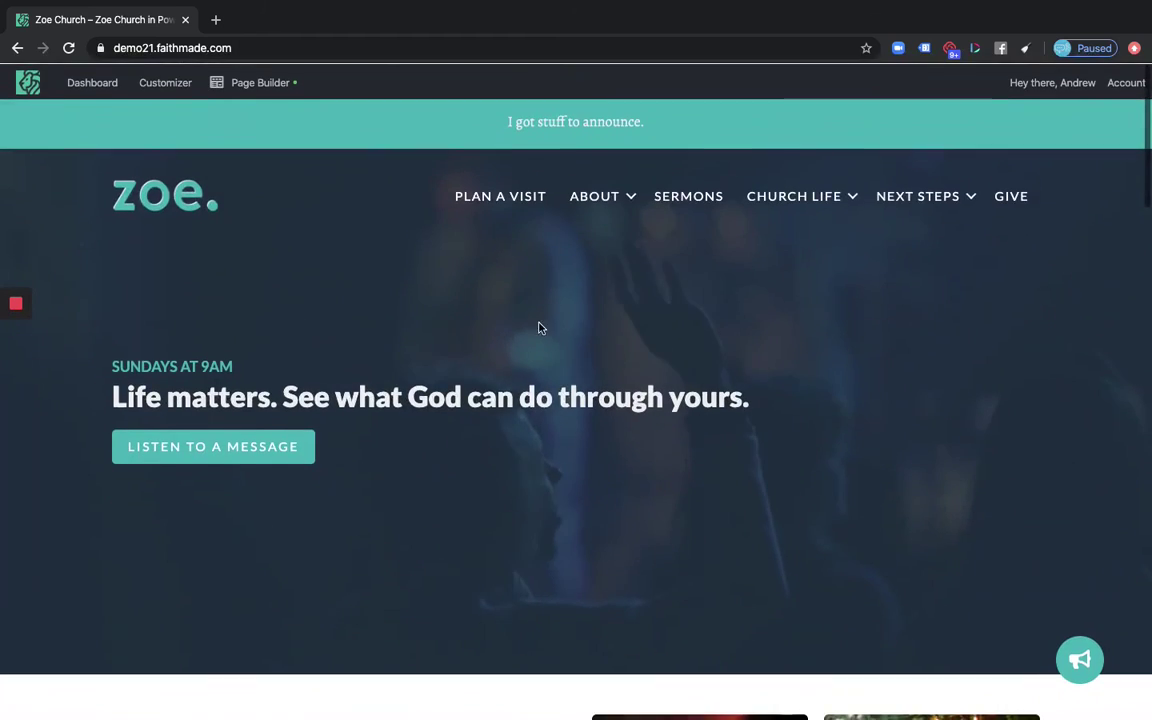
- Open the Hub page directly at demo21.faithmade.com/hub and look over its header and hub cards
click(270, 48)
click(278, 50)
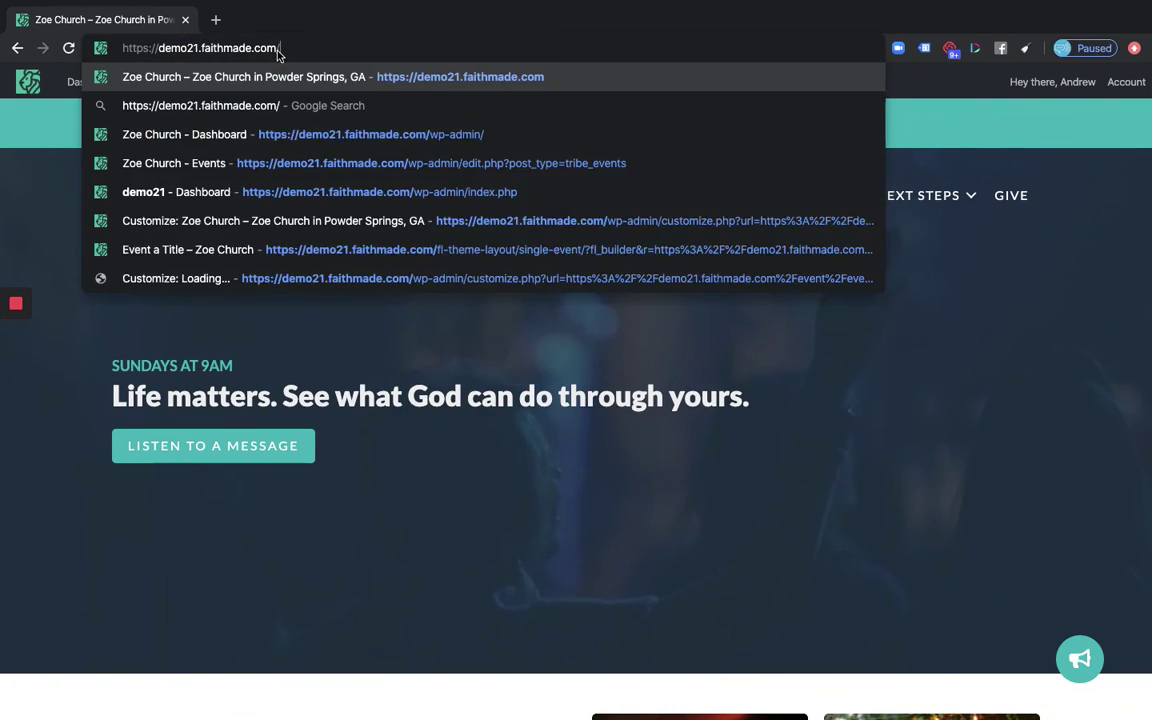
text(hub)
key(Return)
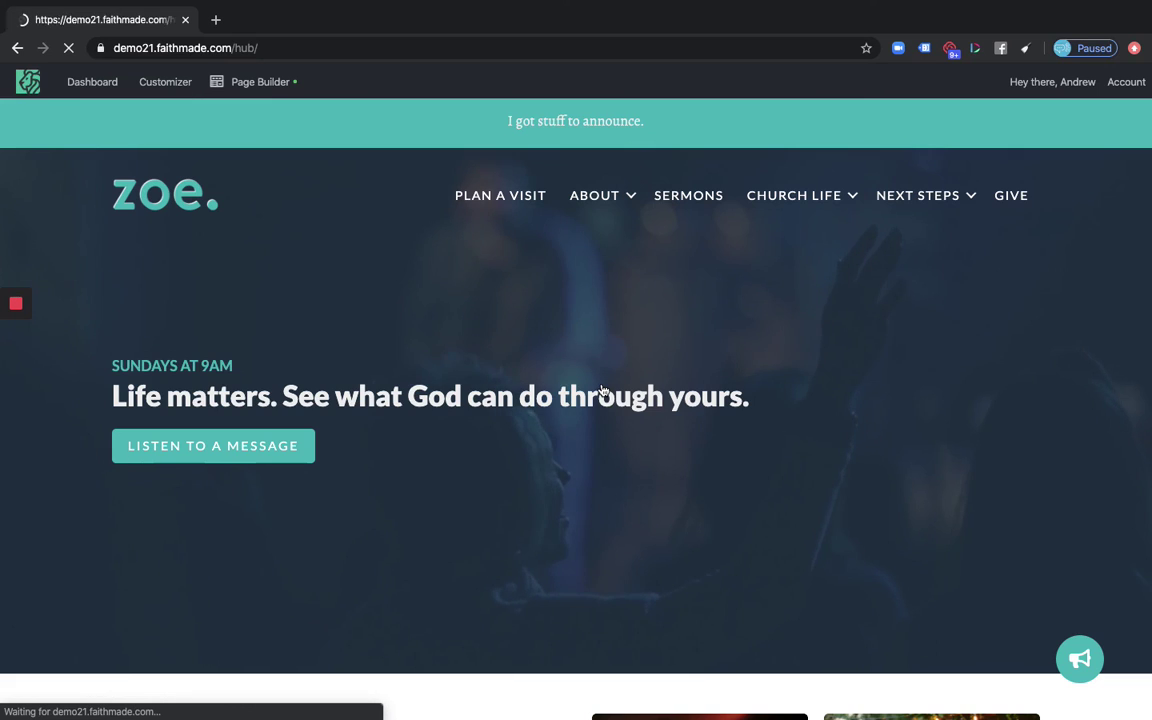
scroll(603, 390, down, 3)
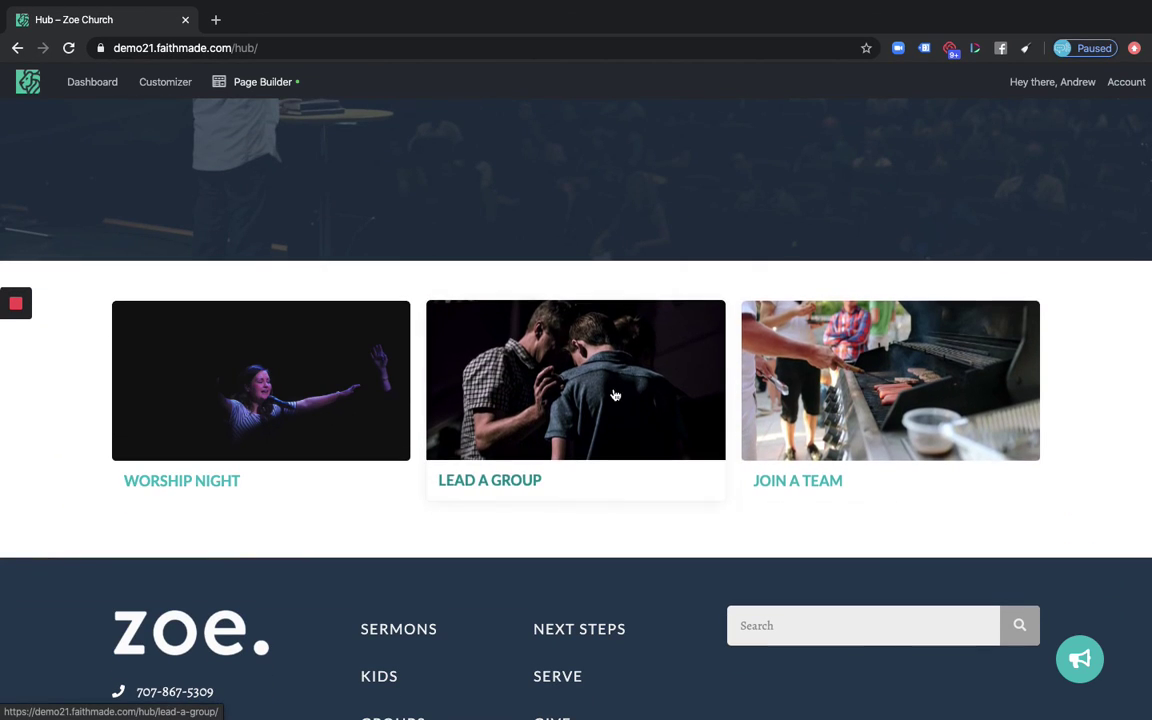
scroll(77, 334, up, 2)
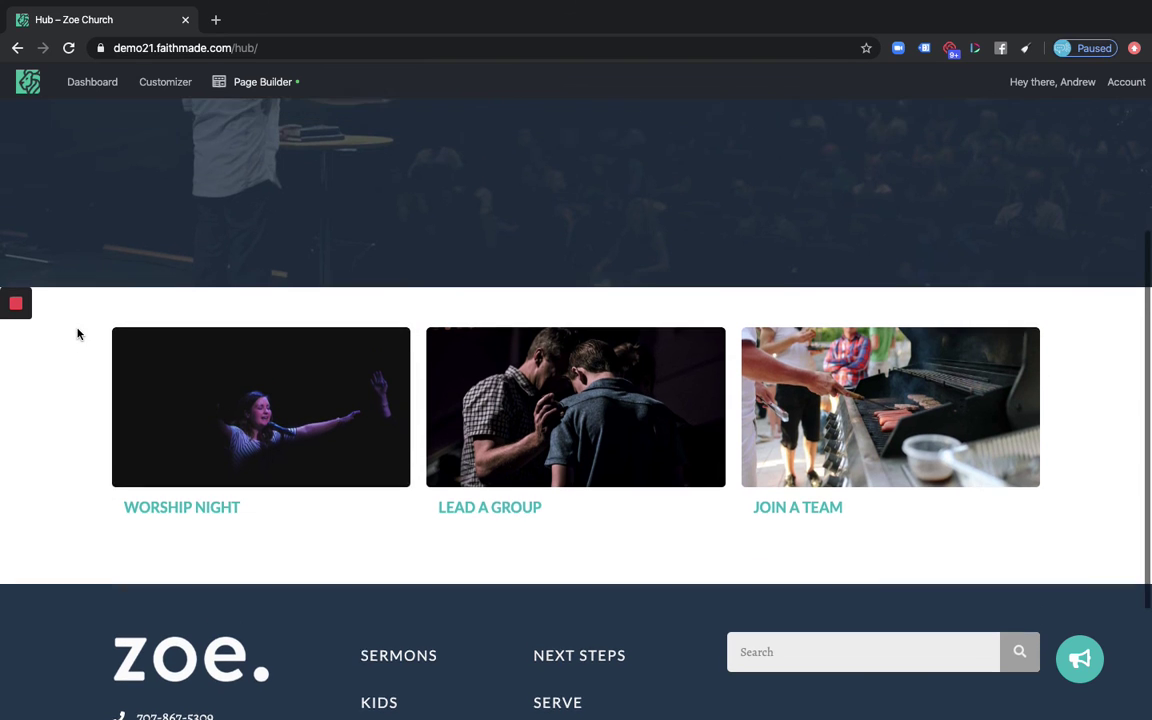
scroll(77, 334, up, 1)
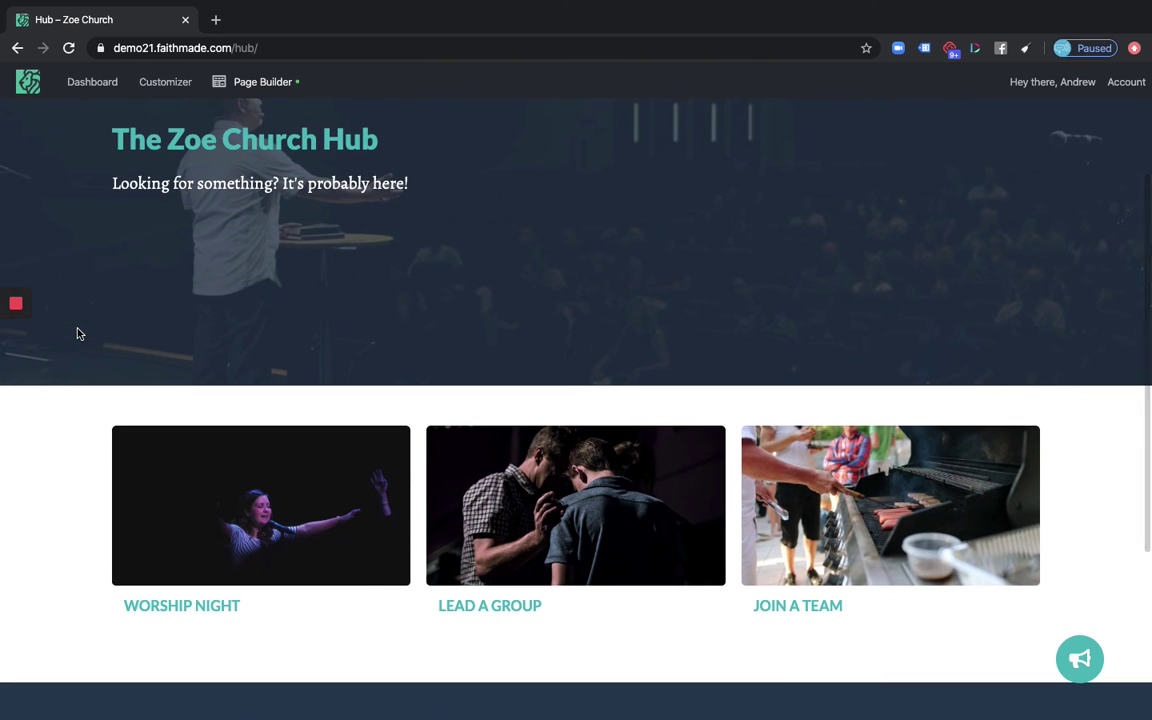